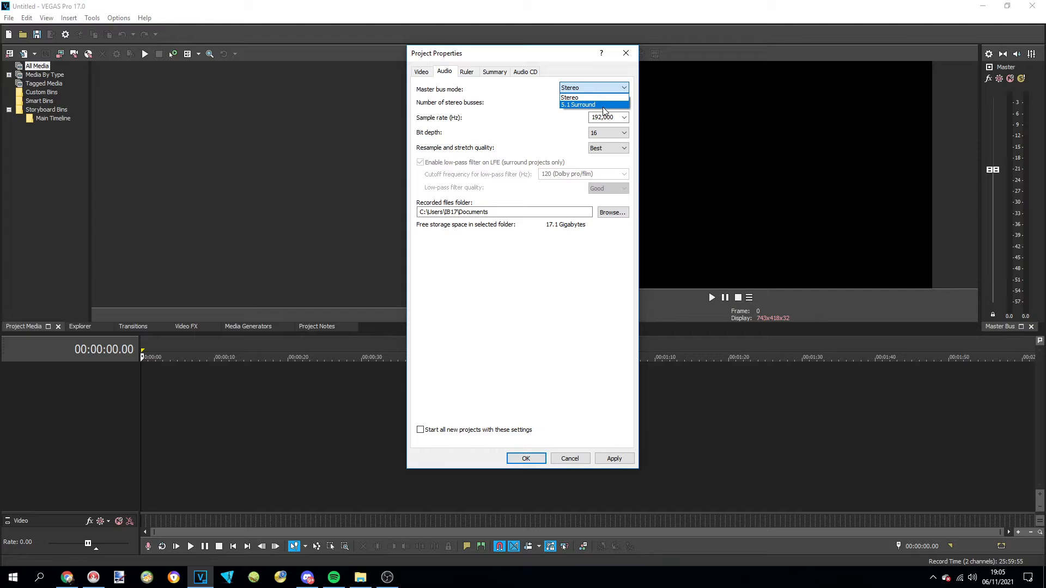
Keep the master bus mode at Stereo and confirm the project's audio properties
click(519, 109)
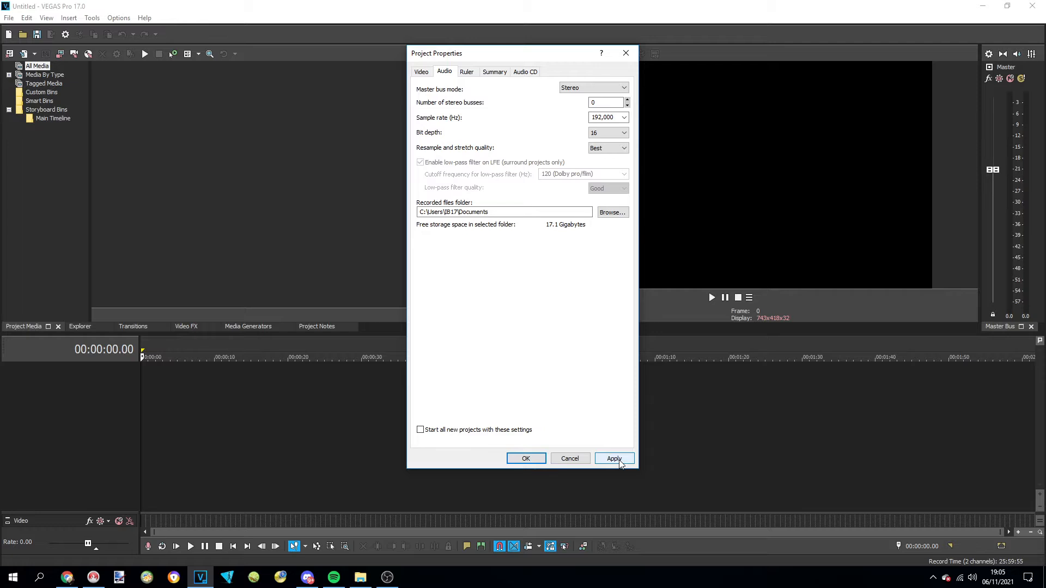
click(526, 458)
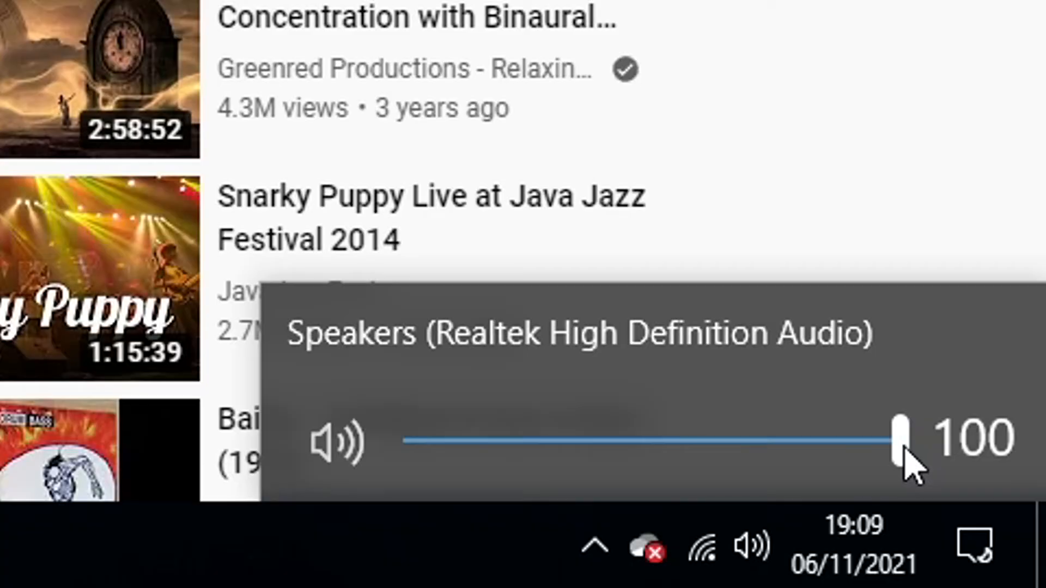
drag(907, 460, 324, 469)
click(992, 39)
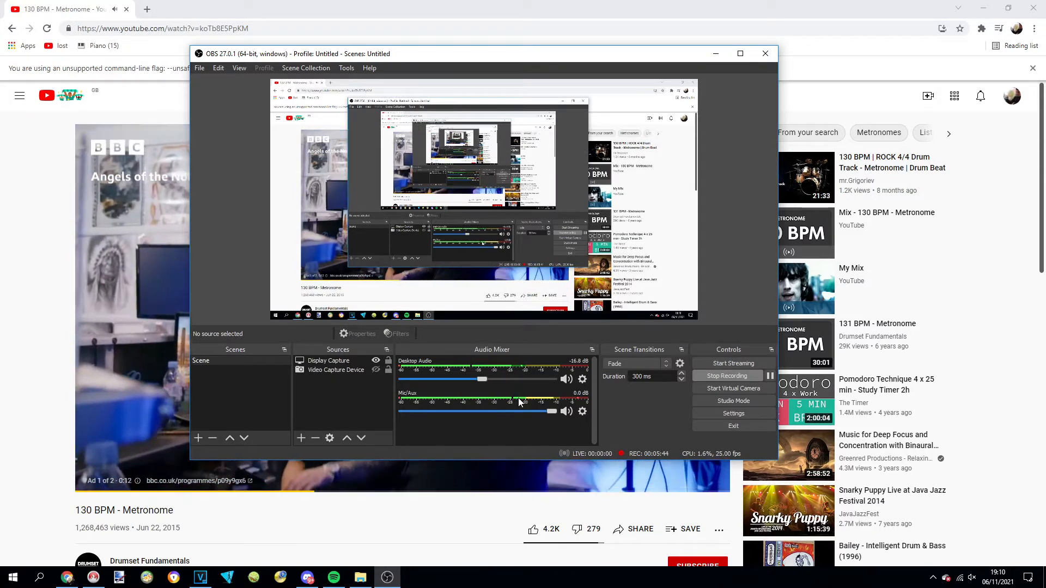
Pause the ad playing before the 130 BPM metronome video in the browser and switch back to OBS
mouse_move(96, 485)
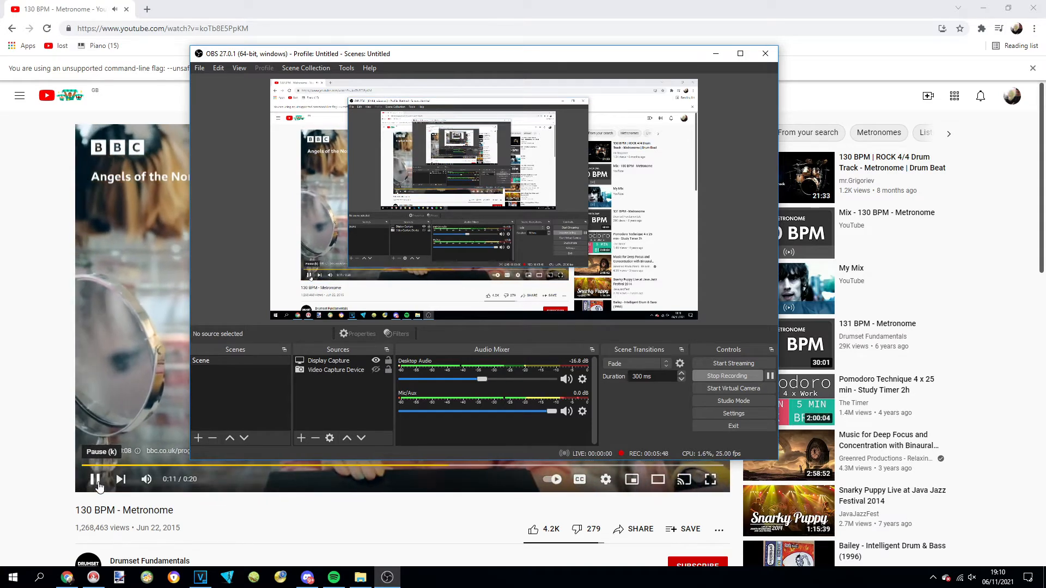
click(96, 482)
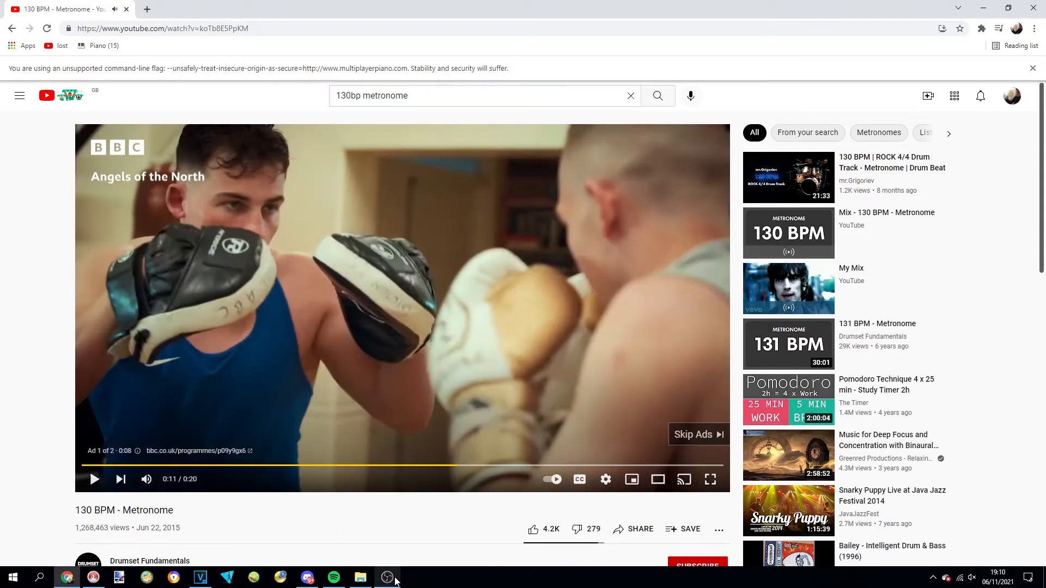
mouse_move(396, 580)
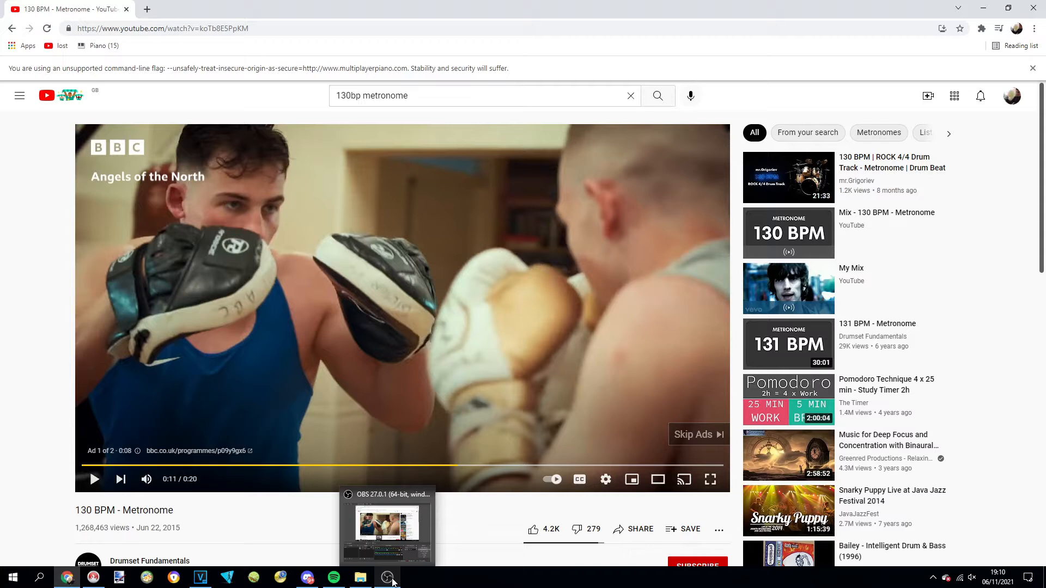
click(393, 582)
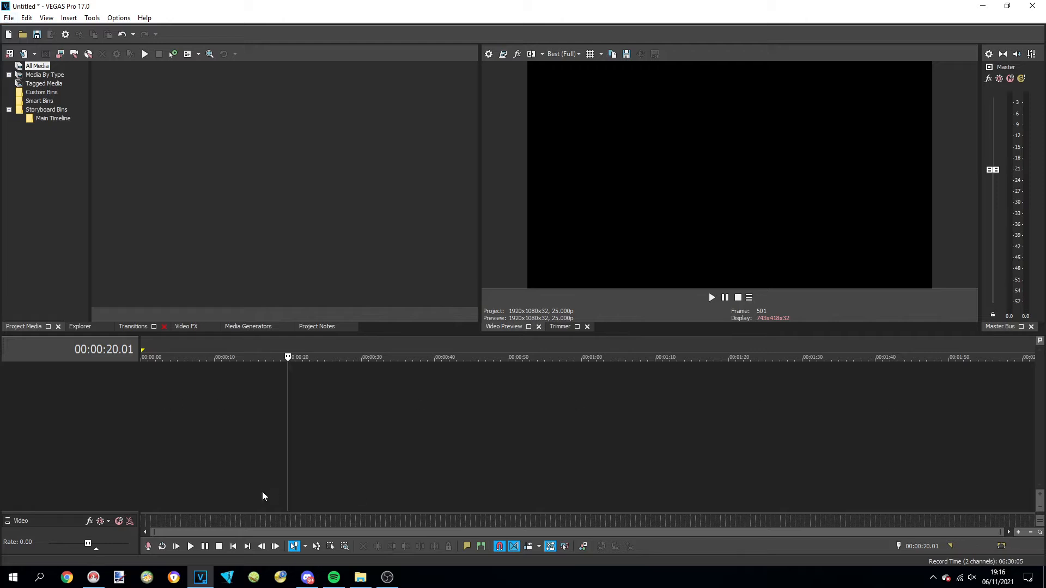
Import the audio file 140_909-discotechno from the SFX folder inside RichyzVlogs
click(9, 18)
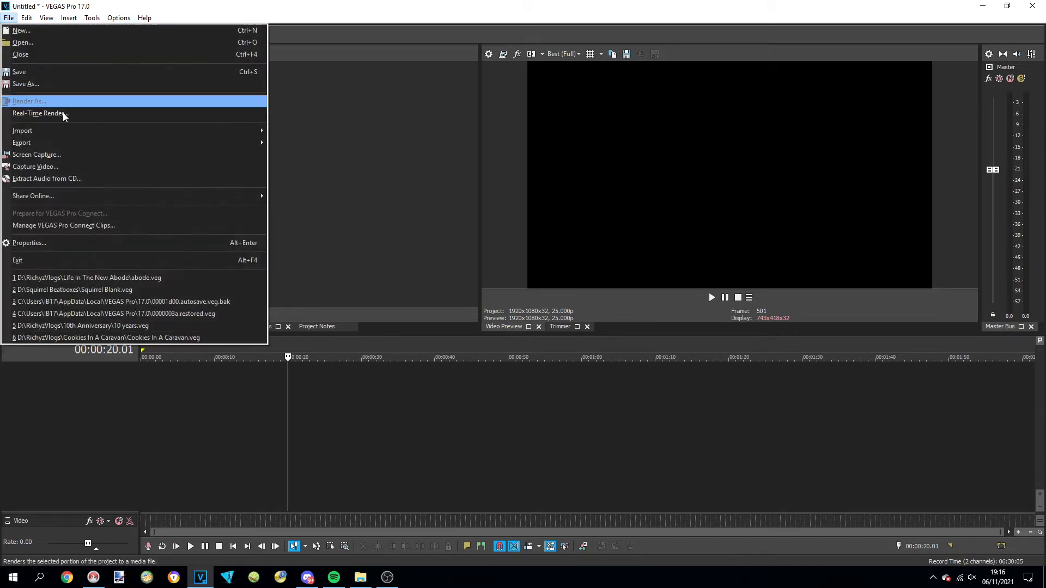
mouse_move(79, 134)
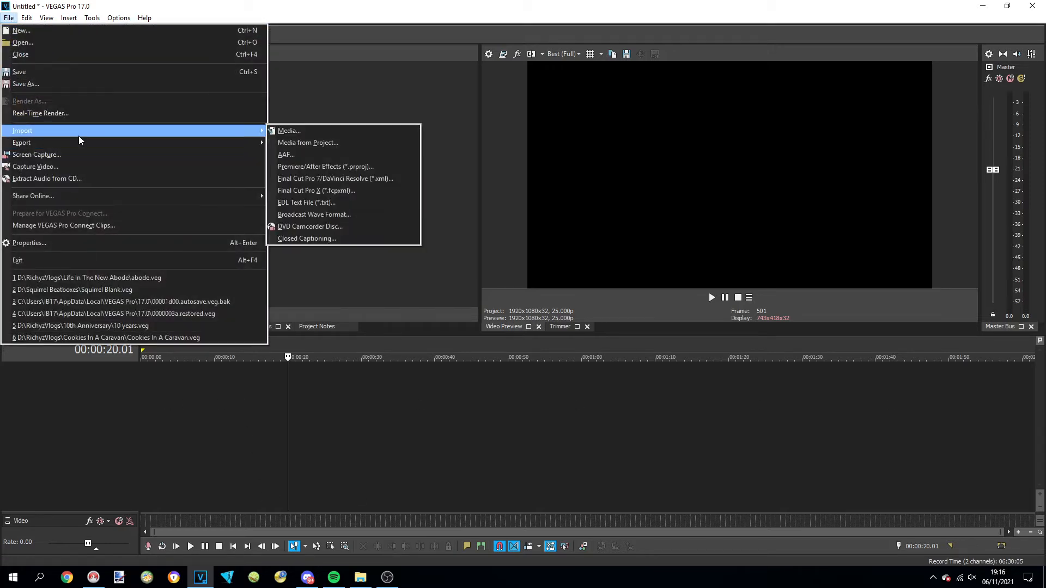
click(362, 133)
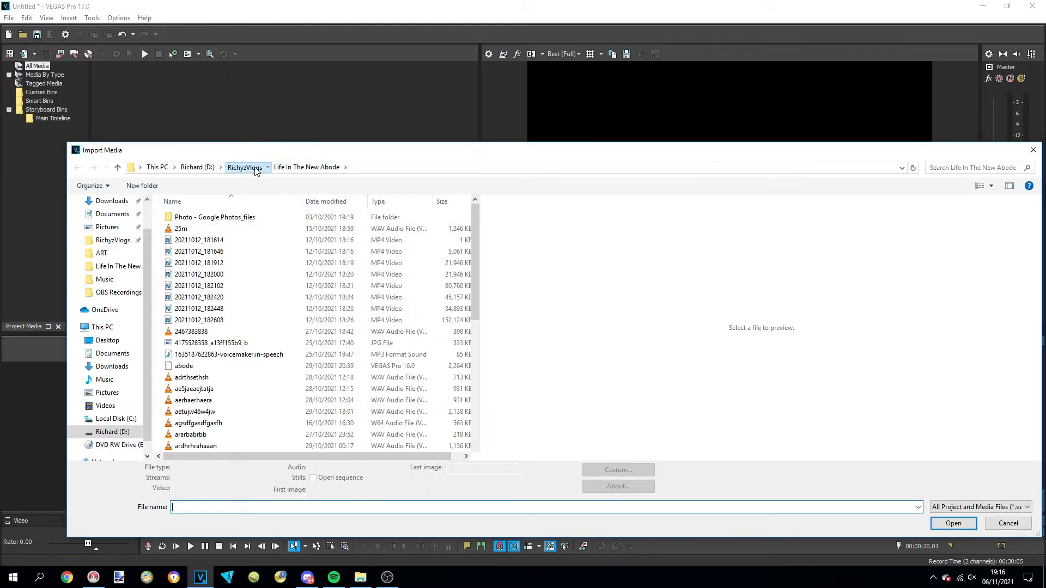
click(253, 167)
double_click(322, 354)
key(BackSpace)
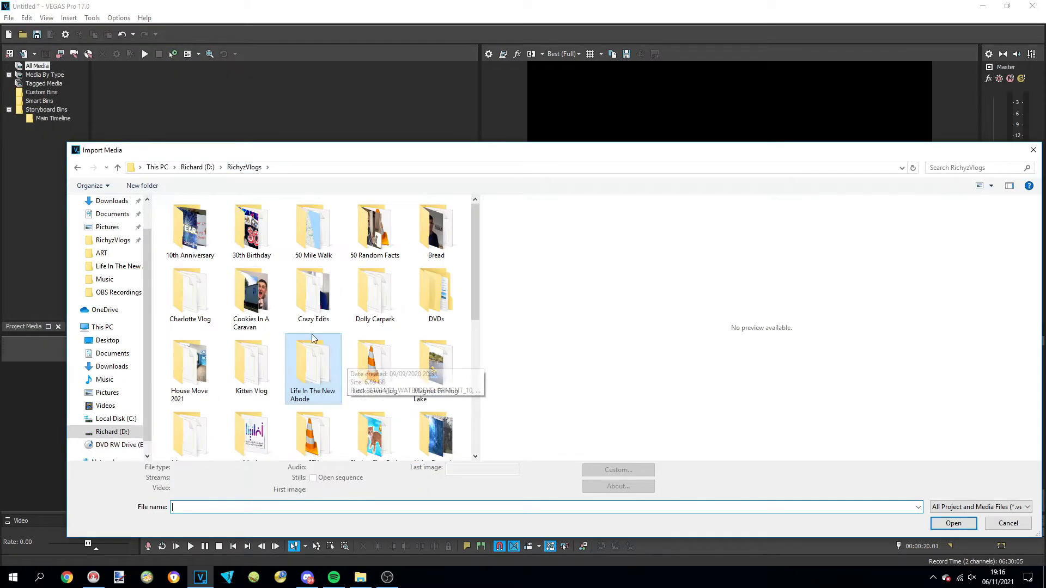
click(303, 229)
scroll(327, 239, down, 3)
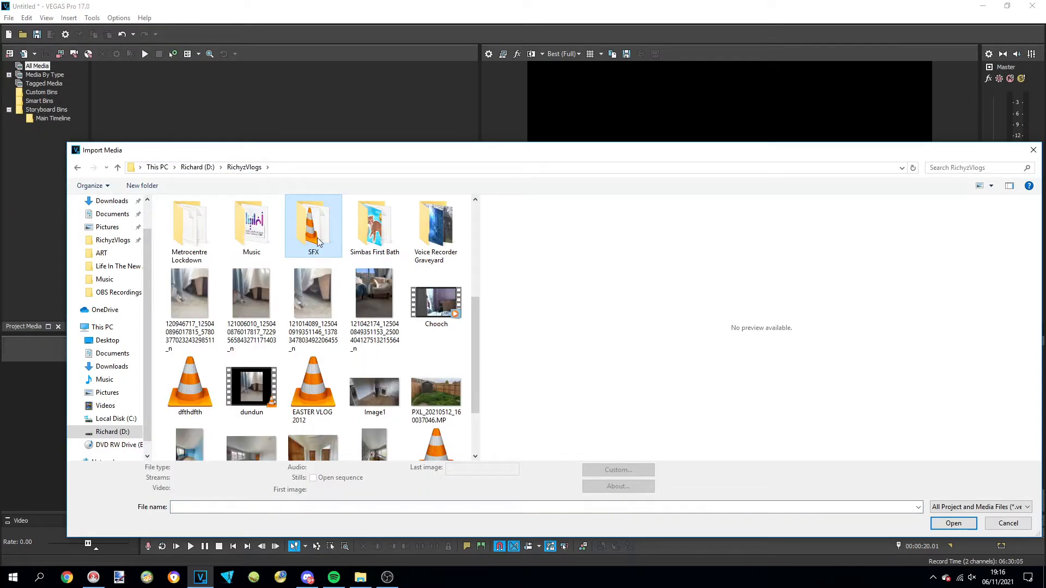
double_click(319, 242)
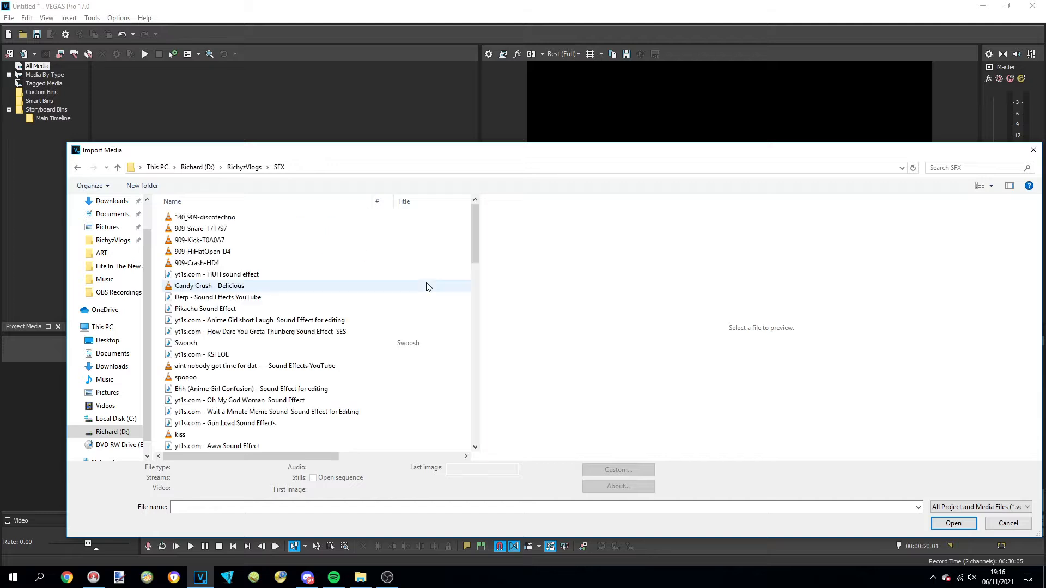
click(965, 168)
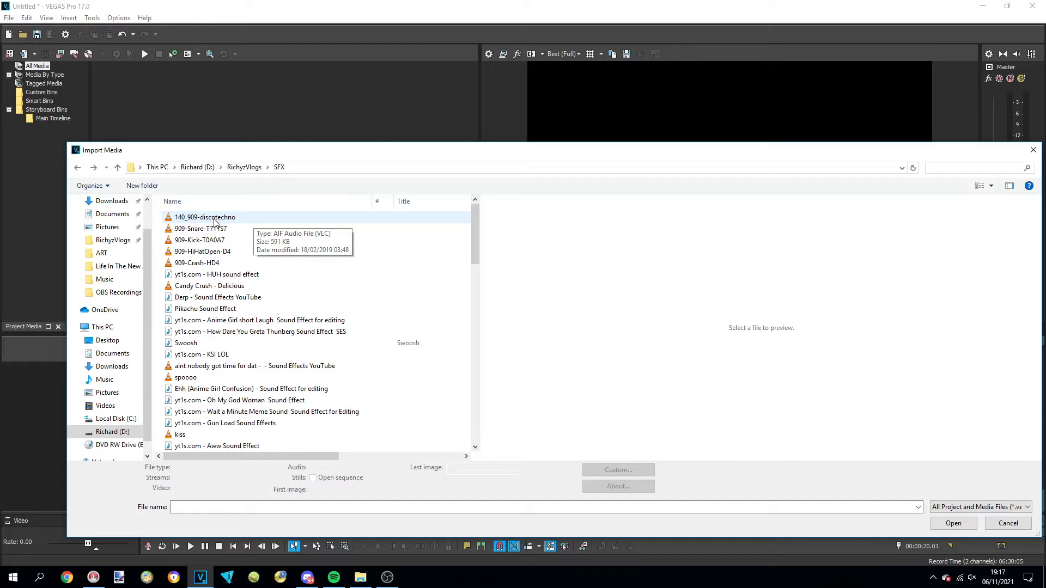
double_click(214, 217)
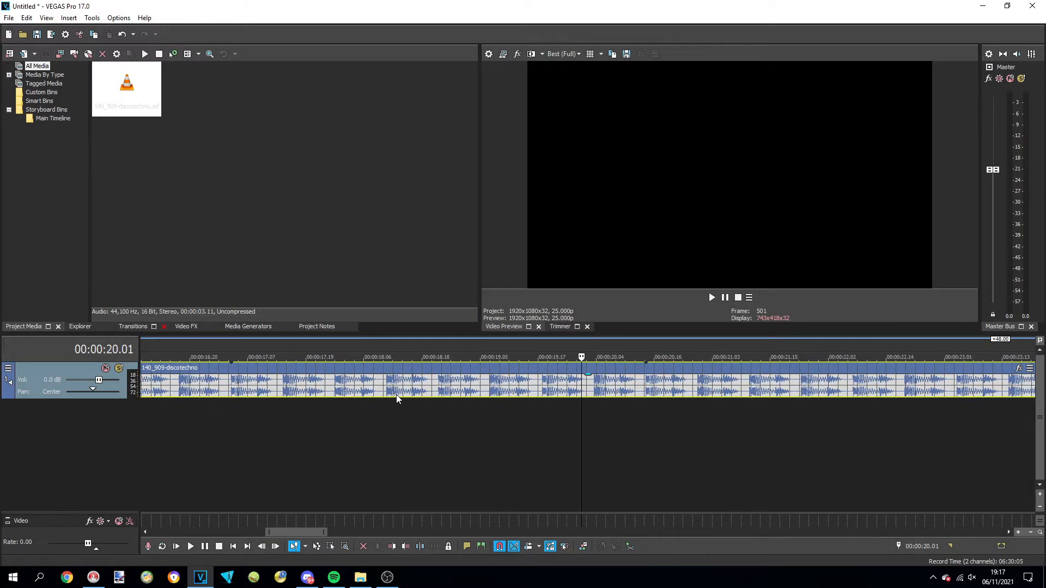
Extend the end of the looping 140_909-discotechno event on the timeline to about 1:17
scroll(397, 394, down, 10)
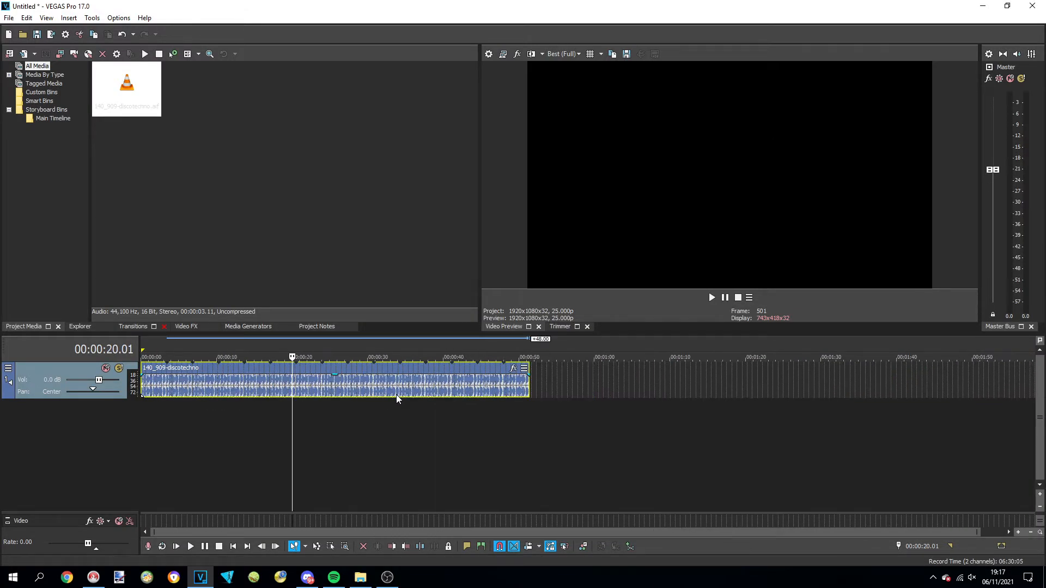
scroll(397, 395, down, 1)
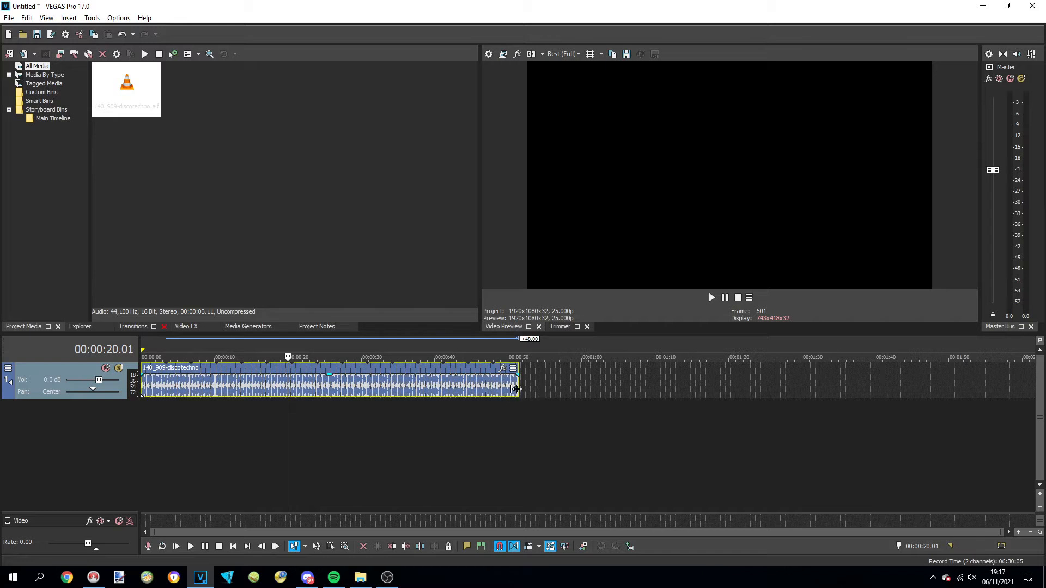
drag(515, 389, 706, 389)
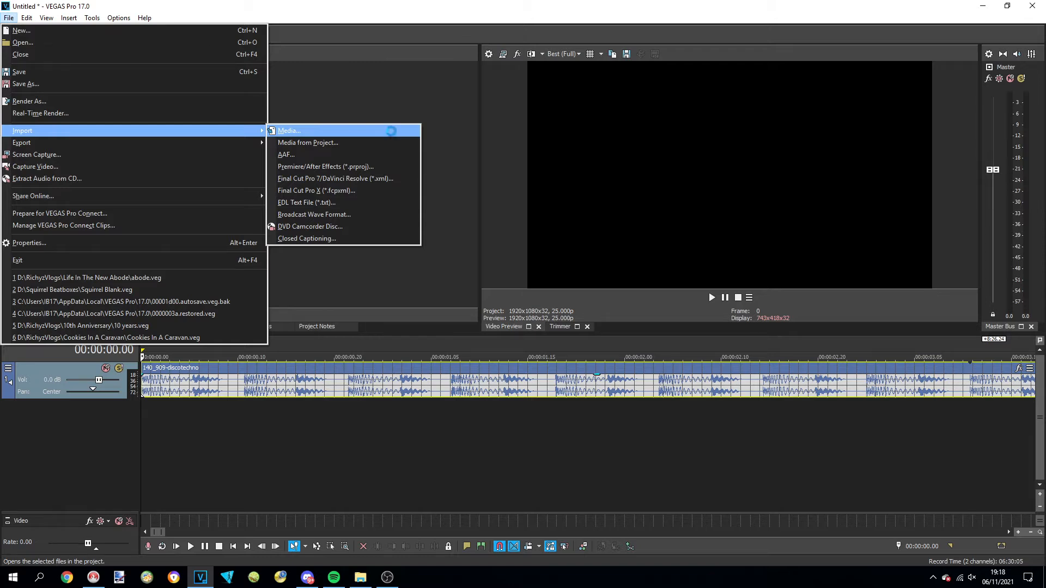
Import the music file Martian_Cowboy from the Music folder inside RichyzVlogs
click(391, 132)
scroll(521, 309, down, 1)
scroll(523, 309, down, 2)
drag(540, 271, 539, 276)
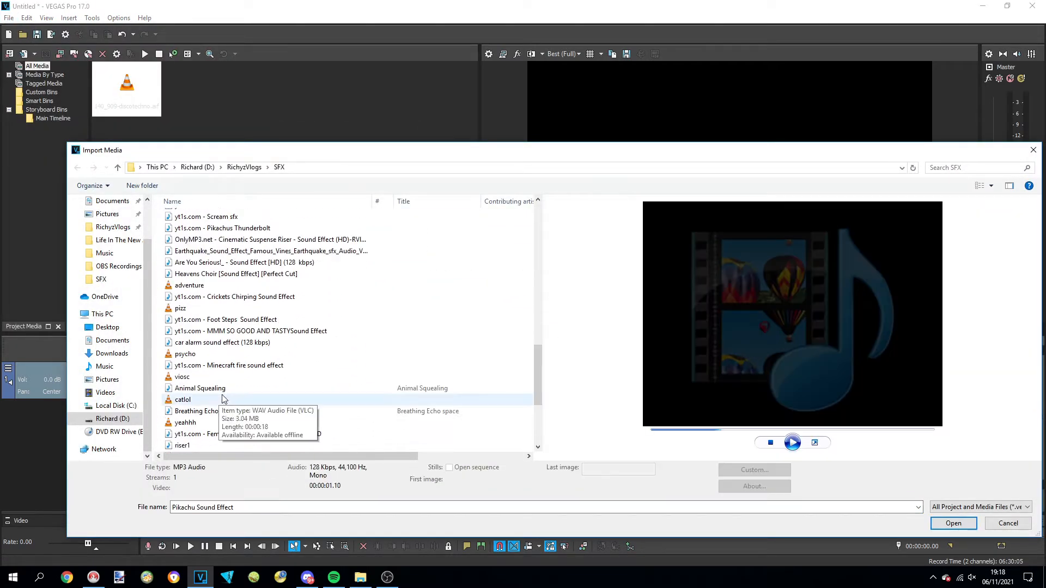
scroll(224, 398, down, 2)
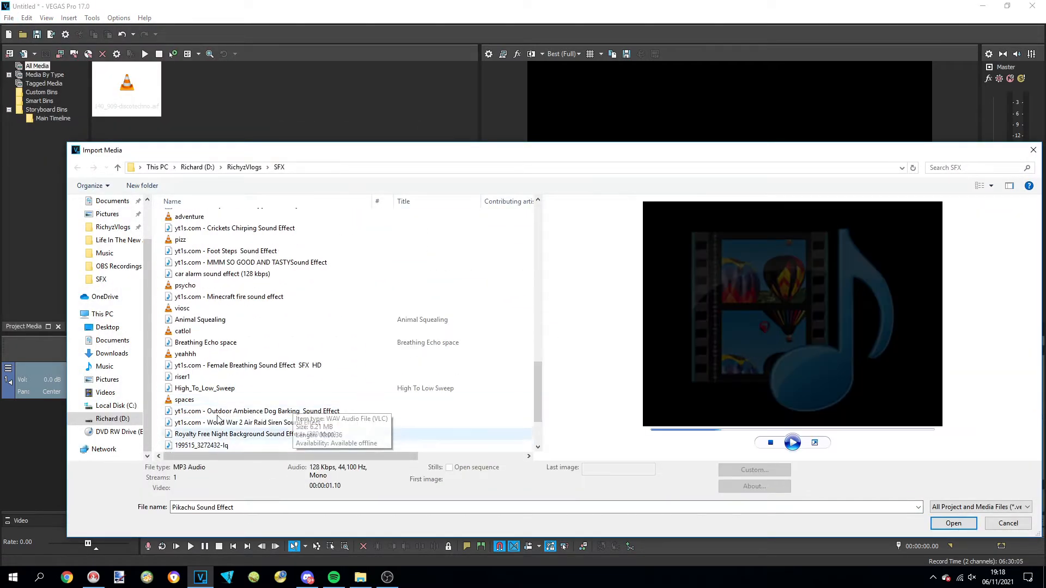
click(245, 167)
double_click(436, 370)
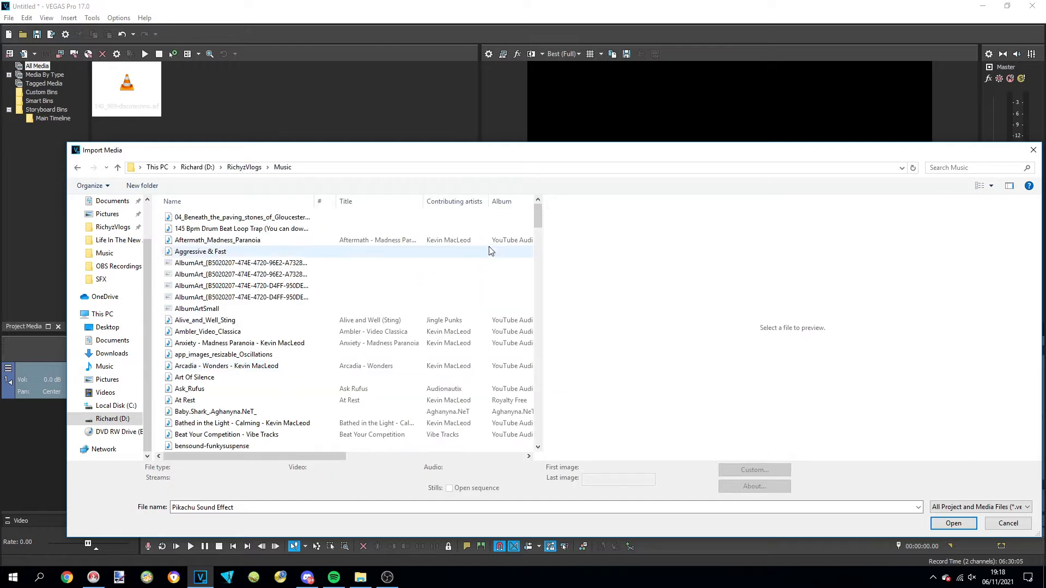
mouse_move(535, 222)
mouse_down()
mouse_move(546, 425)
mouse_move(549, 221)
mouse_up()
drag(799, 97, 780, 247)
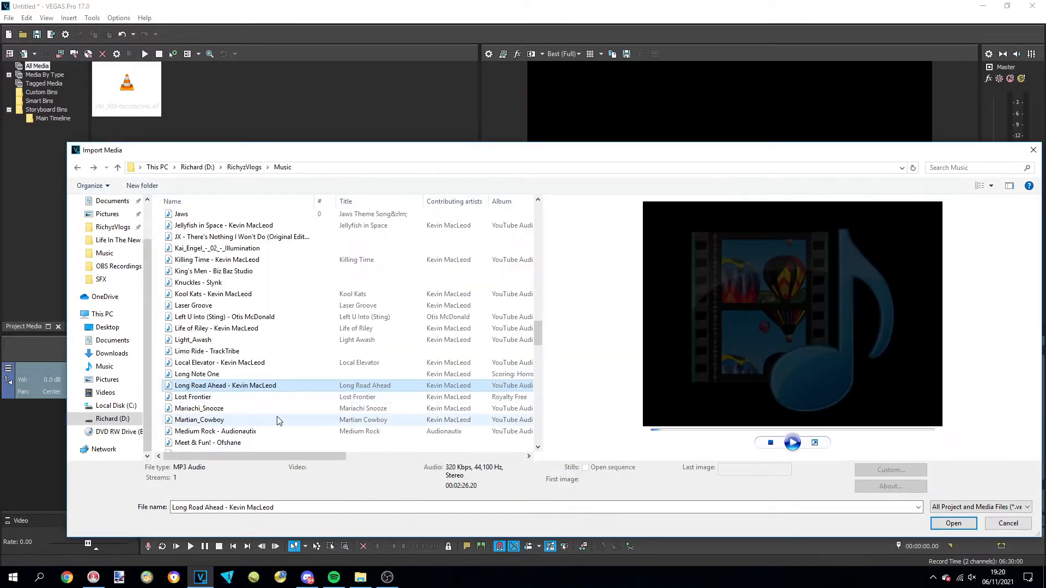
double_click(229, 420)
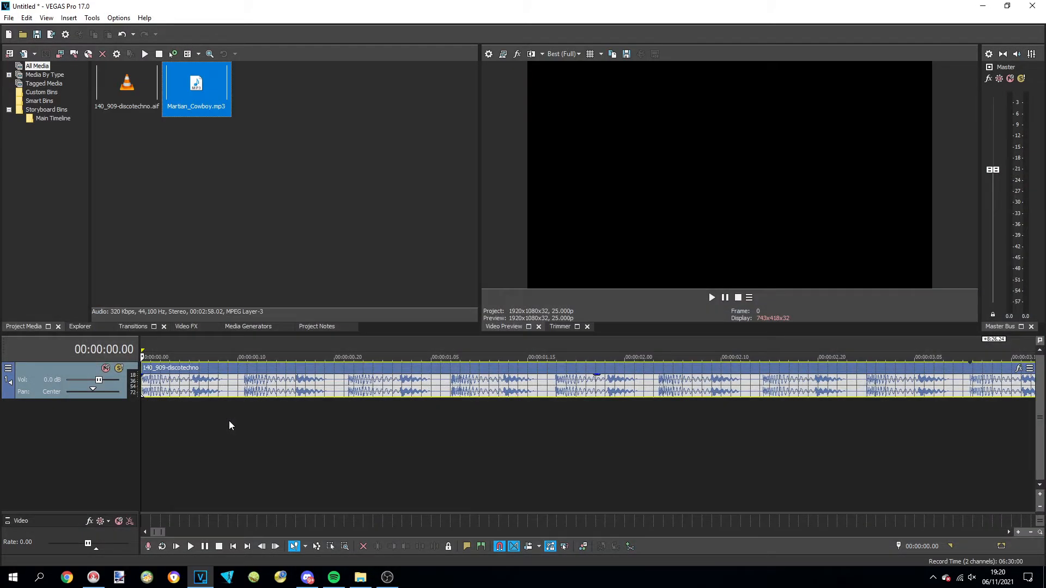
Place Martian_Cowboy on a new track below the drum loop, preview its opening and return to the timeline start
mouse_move(212, 109)
mouse_down()
mouse_move(192, 454)
mouse_move(133, 426)
mouse_up()
scroll(270, 476, down, 5)
scroll(271, 476, down, 3)
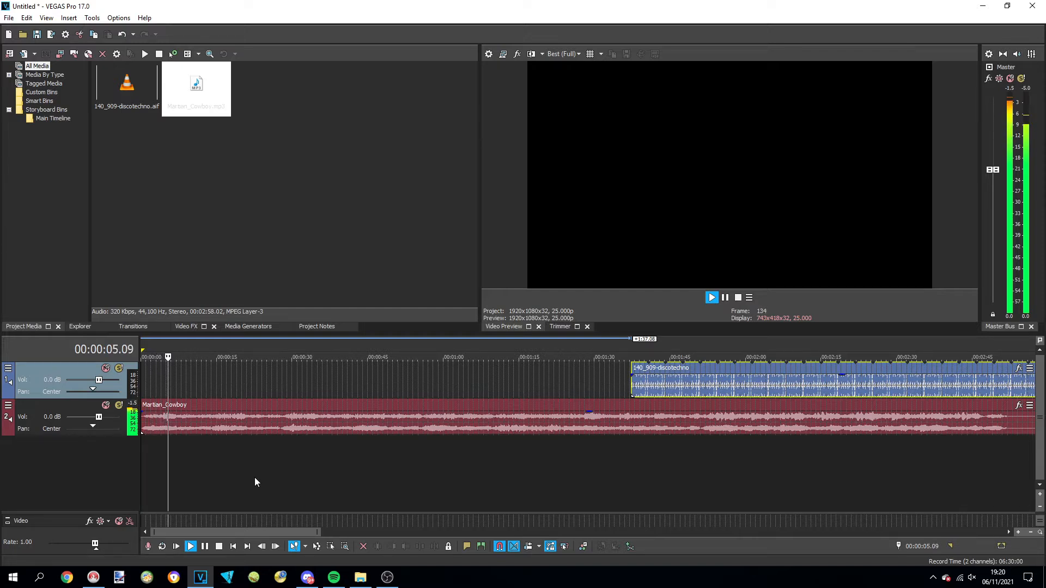
click(205, 547)
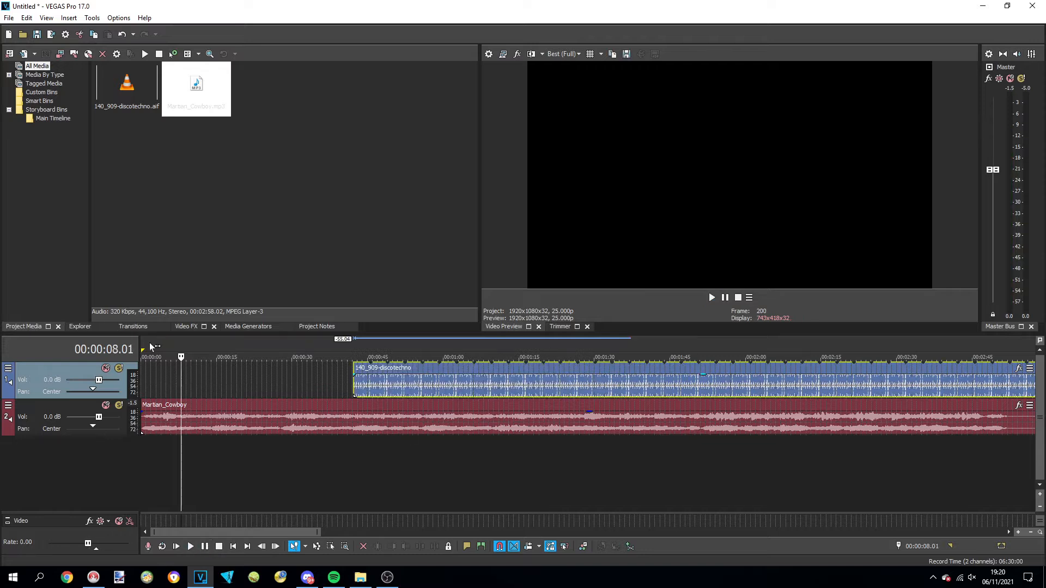
click(146, 354)
Give the Martian_Cowboy event a fade-in of about 10 frames, align it to the timeline start and preview it
scroll(310, 440, up, 5)
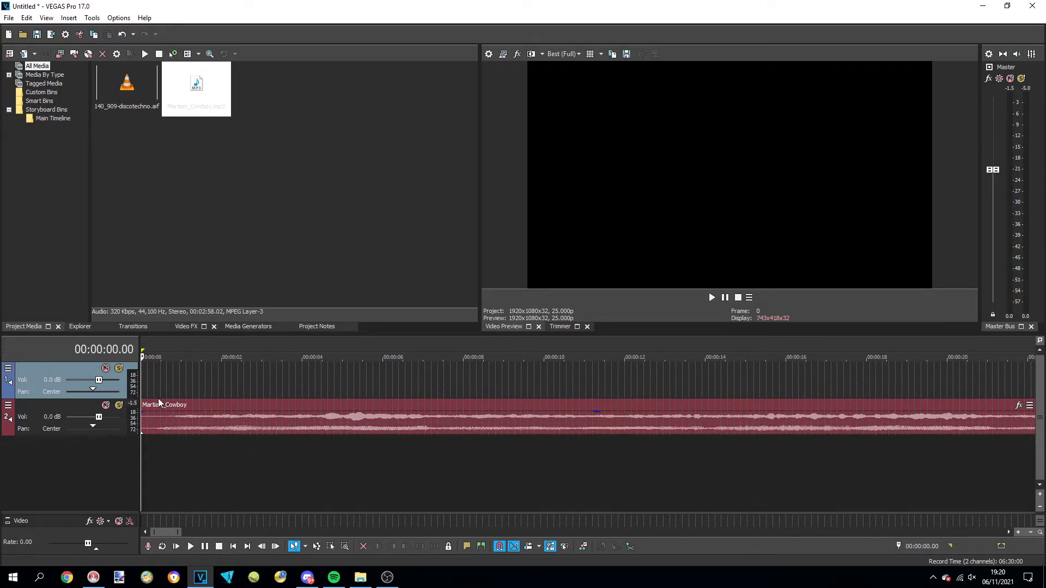
scroll(163, 425, up, 2)
drag(145, 415, 238, 413)
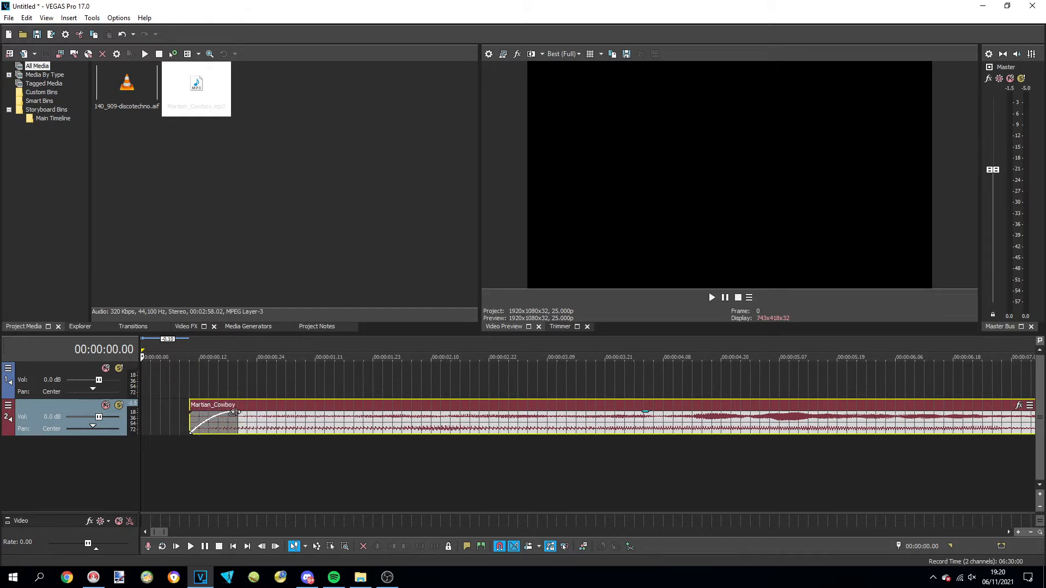
scroll(236, 418, down, 3)
drag(208, 407, 196, 410)
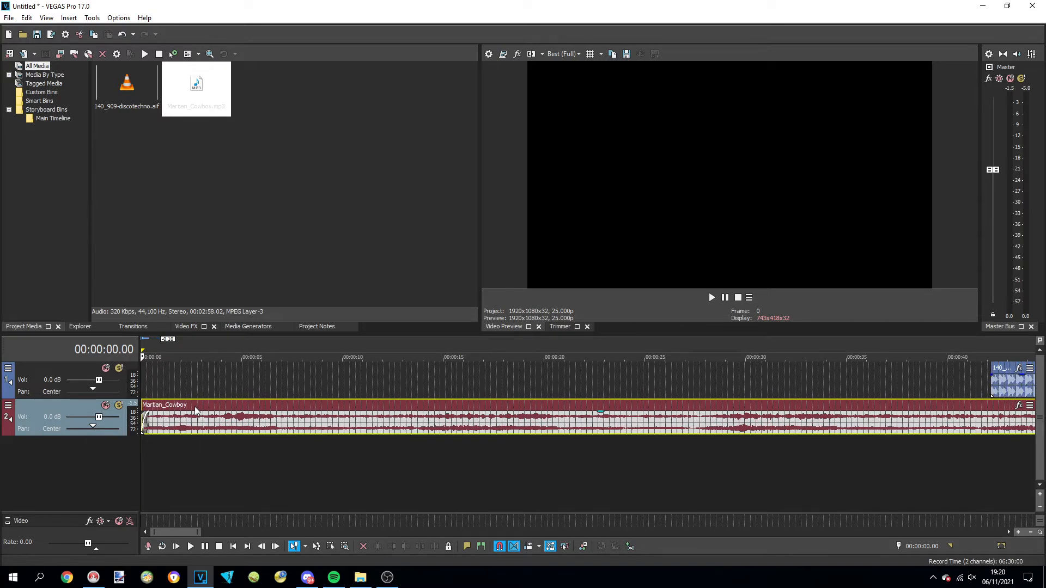
key(space)
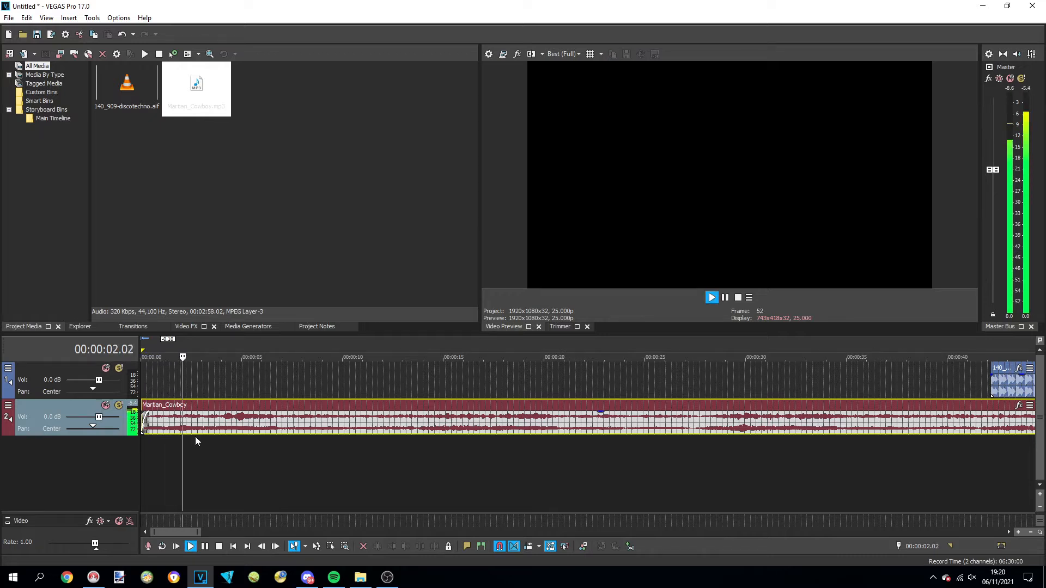
key(space)
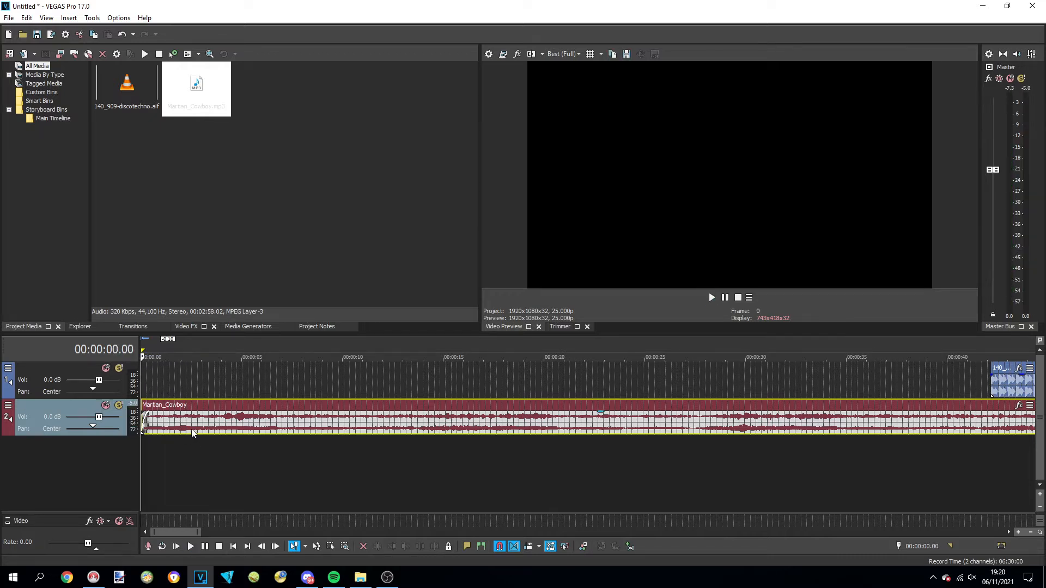
Split Martian_Cowboy at 00:00:01.20, separate the remainder and stretch the opening piece to a 32.1% playback rate
click(177, 428)
key(s)
drag(178, 427, 250, 420)
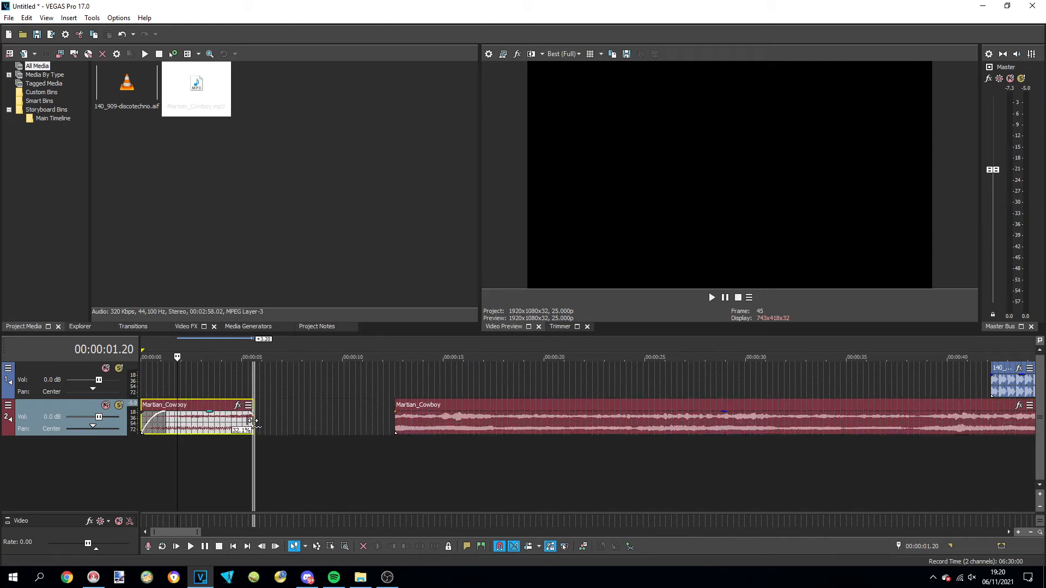
Move the 140_909-discotechno event further along its track to start at about 0:56
scroll(587, 368, down, 3)
drag(614, 369, 750, 368)
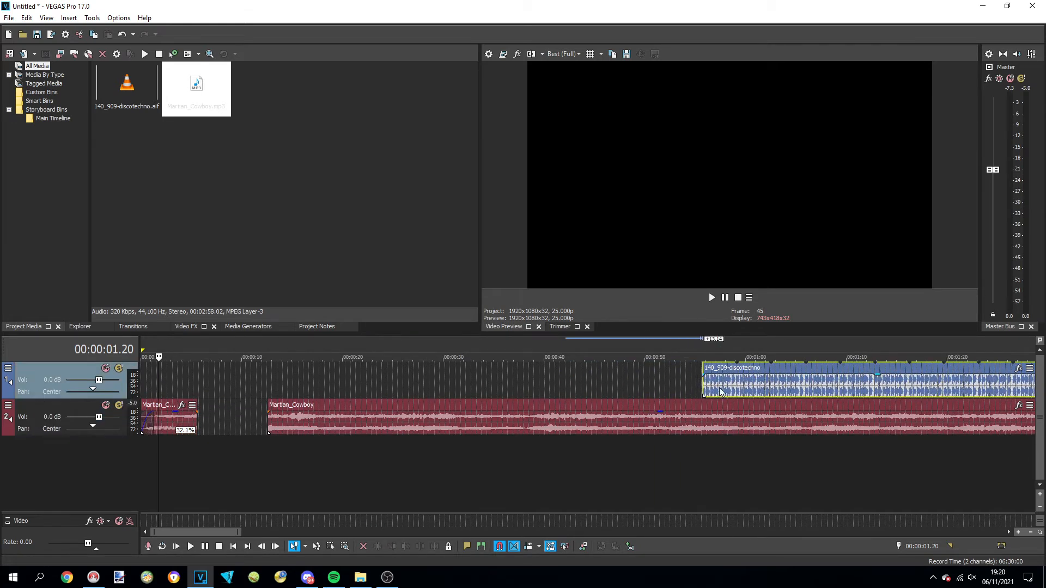
Copy the stretched Martian_Cowboy piece and place the copy on a new third track, overlapping the end of the original
click(172, 419)
key(ctrl+c)
click(172, 455)
click(158, 453)
key(ctrl+v)
drag(179, 416, 198, 456)
Move the long Martian_Cowboy remainder to start at about 0:20 and shift the copied piece slightly earlier
drag(278, 415, 354, 415)
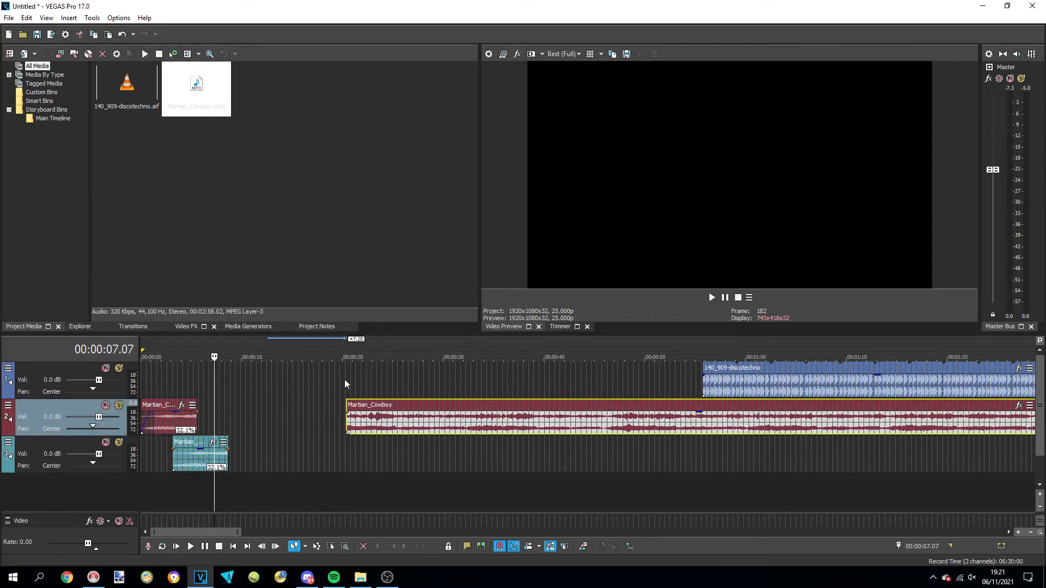
drag(205, 443, 198, 443)
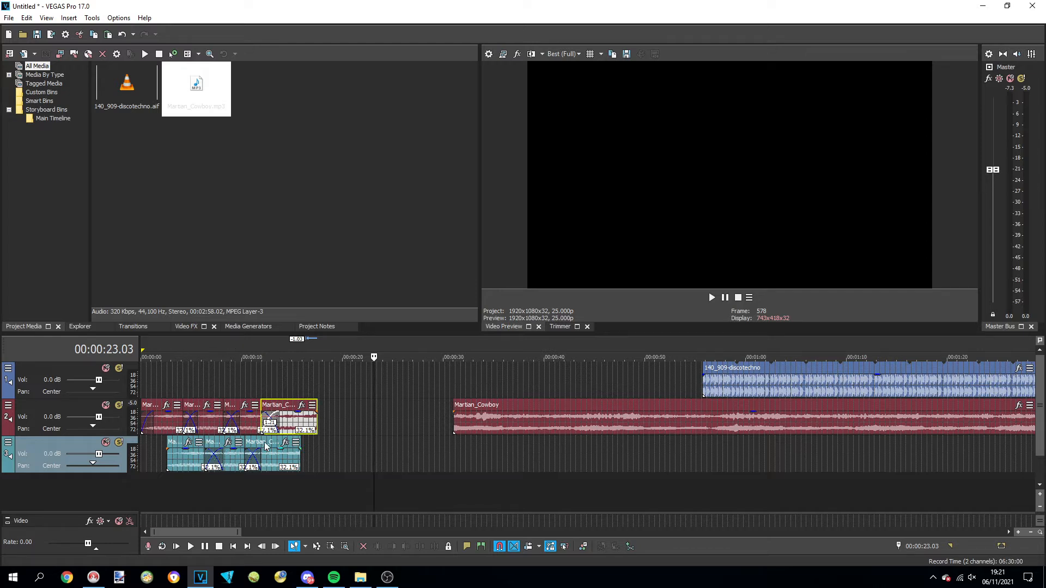
Reverse the last Martian_Cowboy piece on the second track and the first piece on the third track
click(266, 379)
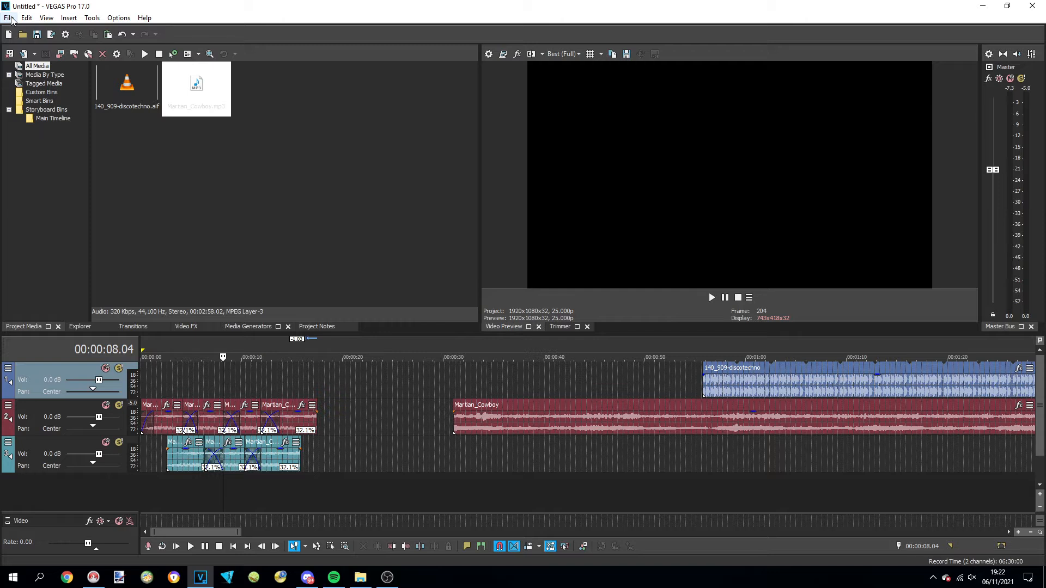
right_click(299, 421)
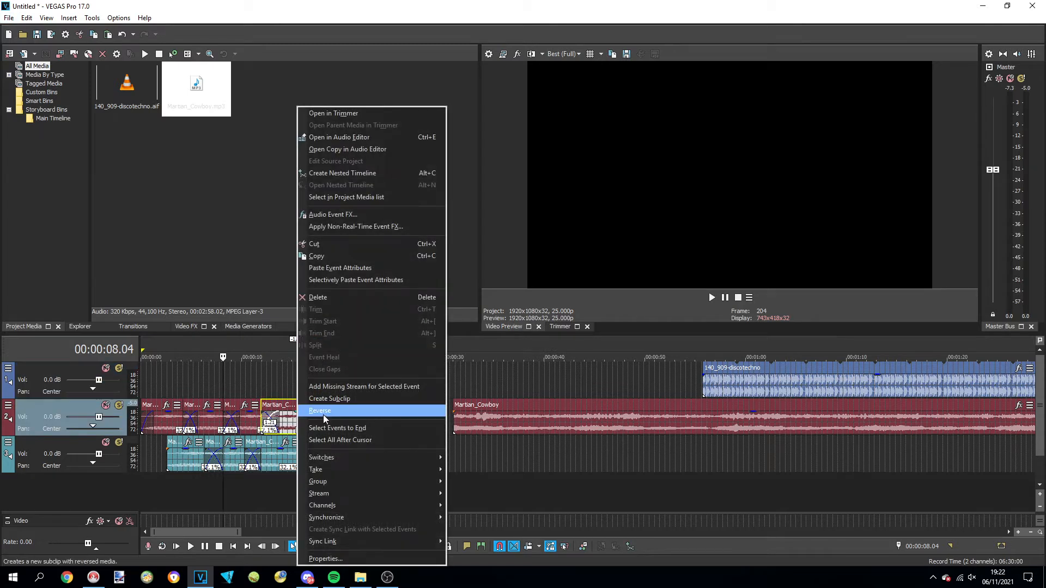
click(322, 414)
right_click(189, 460)
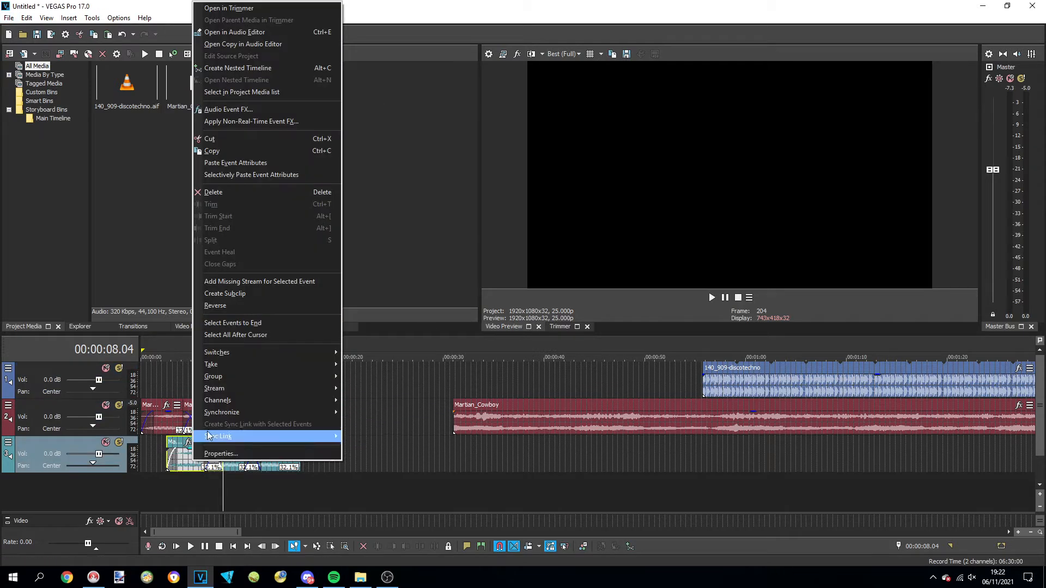
click(250, 303)
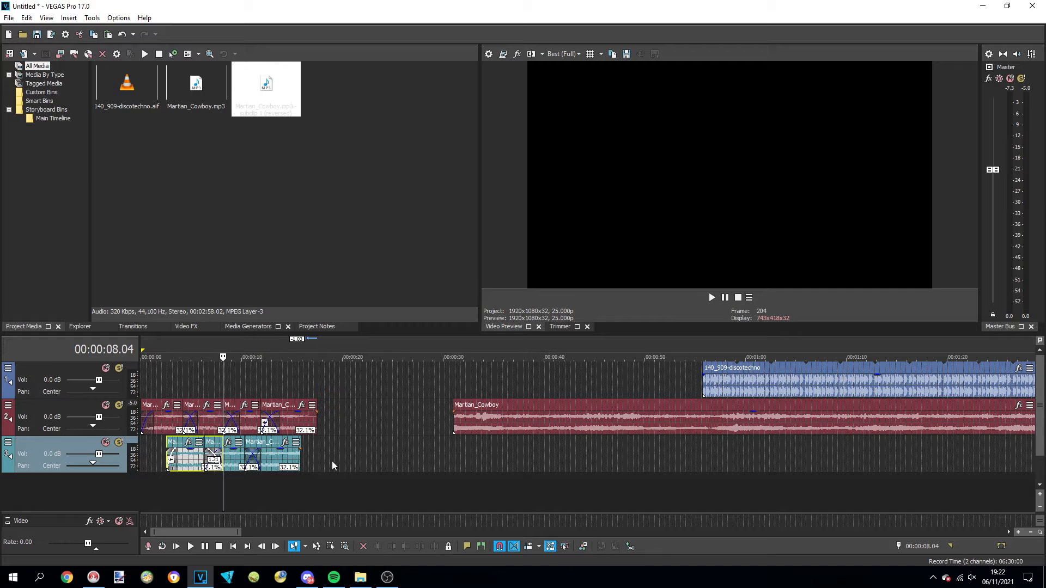
Import Swoosh from the SFX folder and place it on the first track at about 0:06, stretched to a 25.0% playback rate
click(144, 347)
click(381, 130)
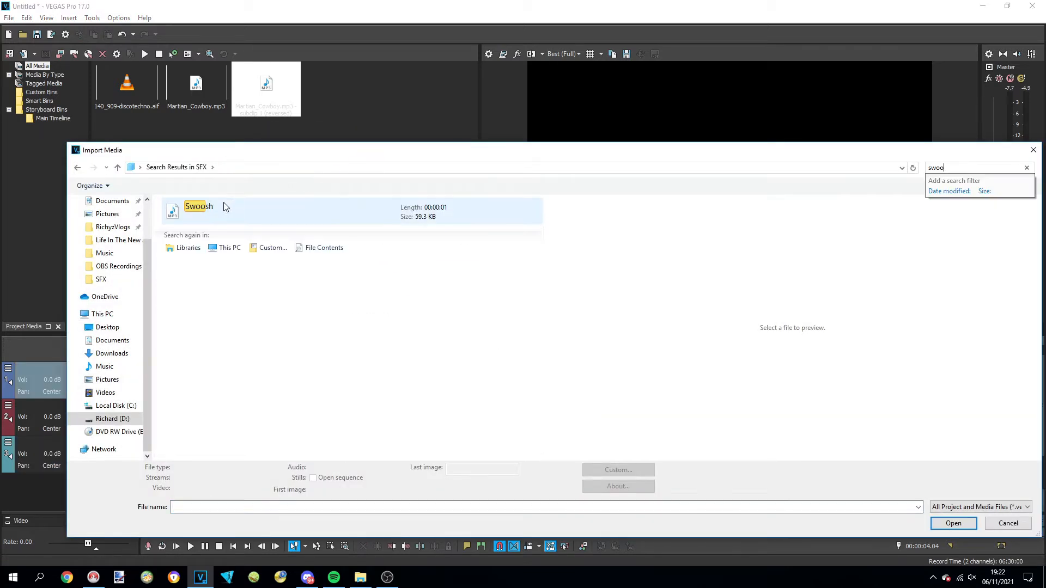
double_click(208, 207)
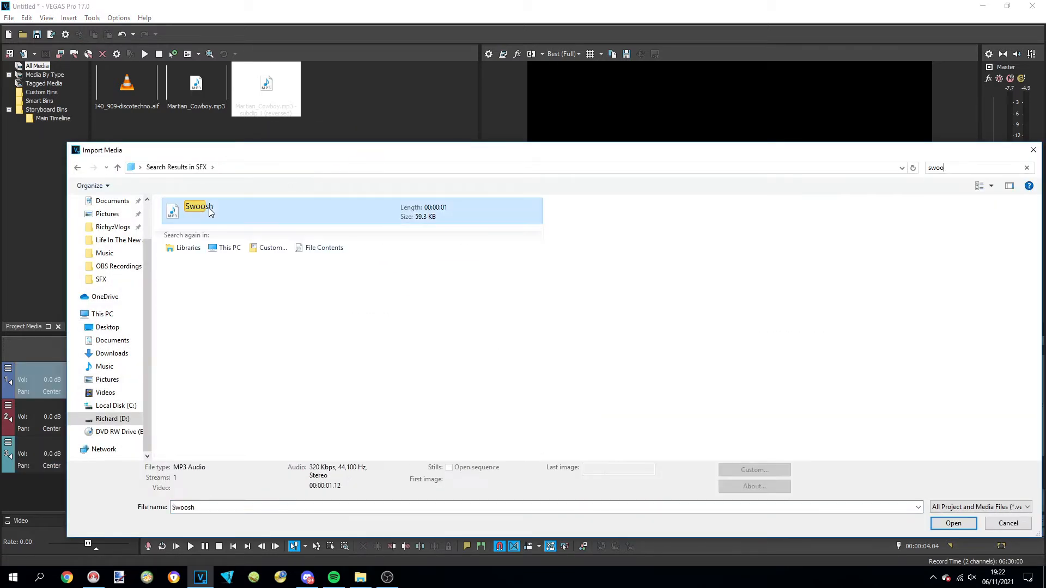
drag(318, 274, 207, 378)
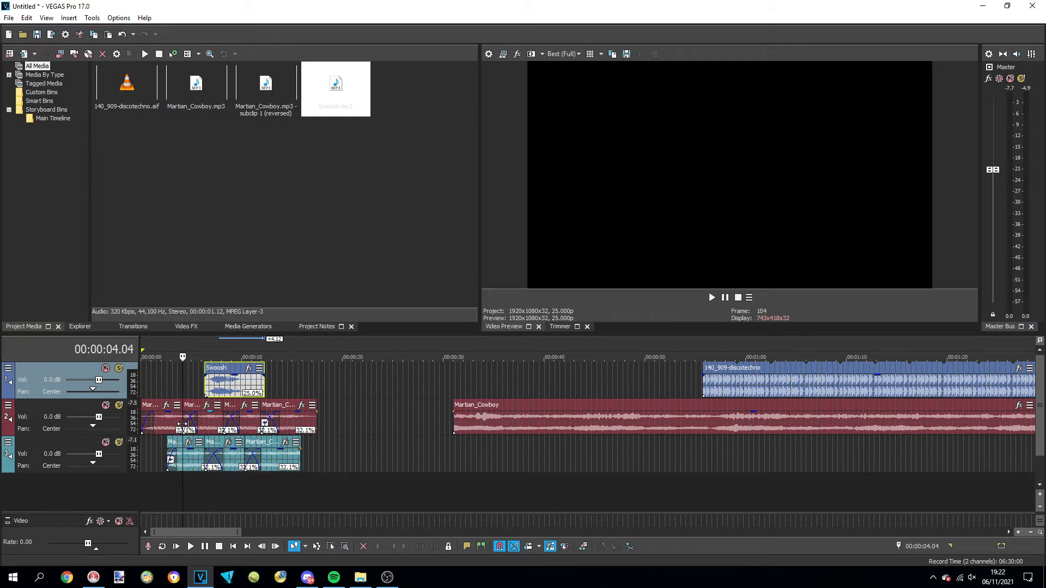
Choose the Reverb plug-in as a non-real-time event effect for the Swoosh event
click(234, 385)
right_click(234, 385)
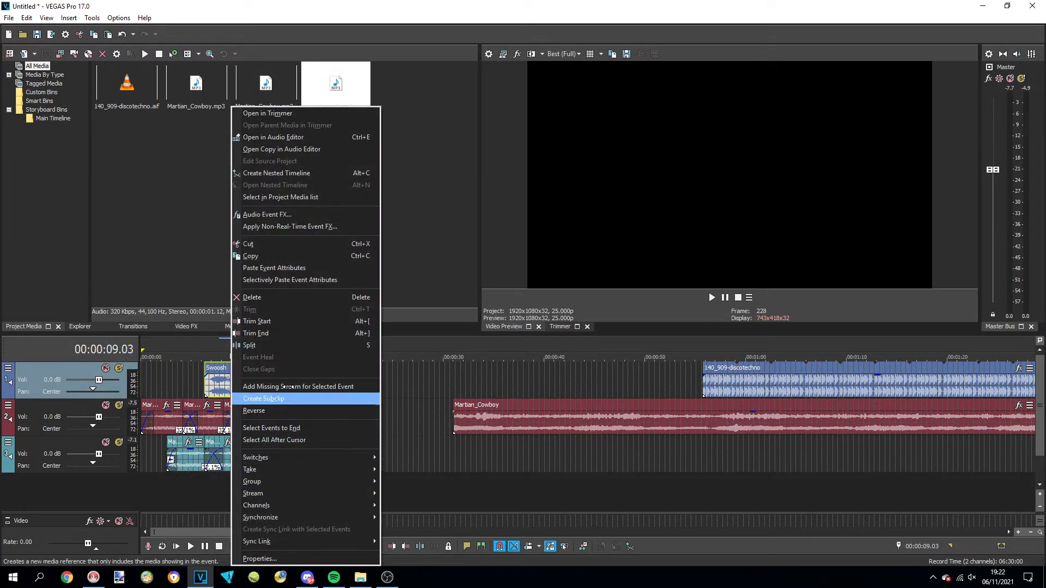
click(270, 214)
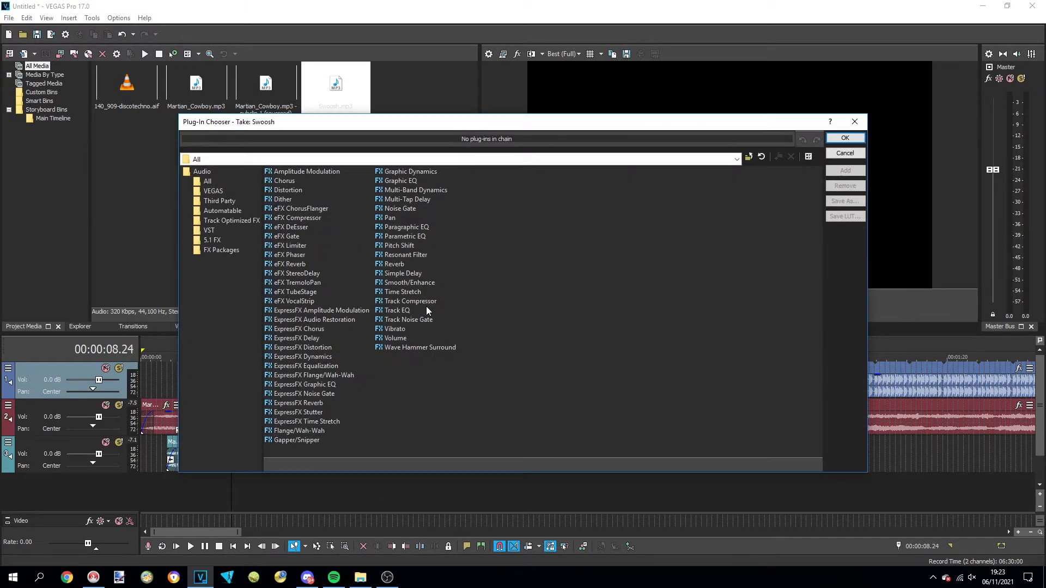
double_click(398, 264)
click(845, 138)
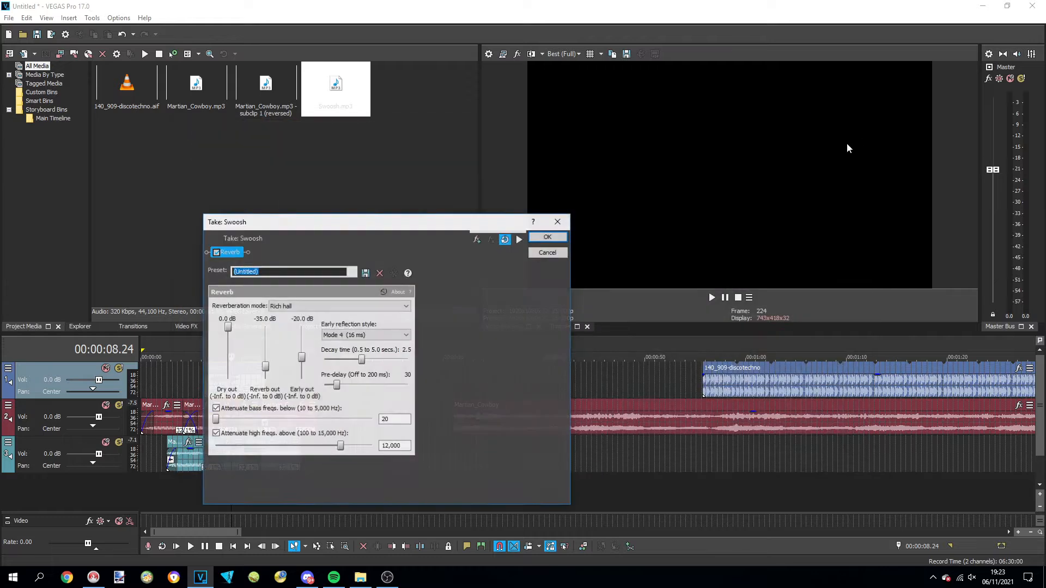
Set the Swoosh reverb to the Medium hall preset with a slightly higher reverb output, render it and play the result
click(353, 271)
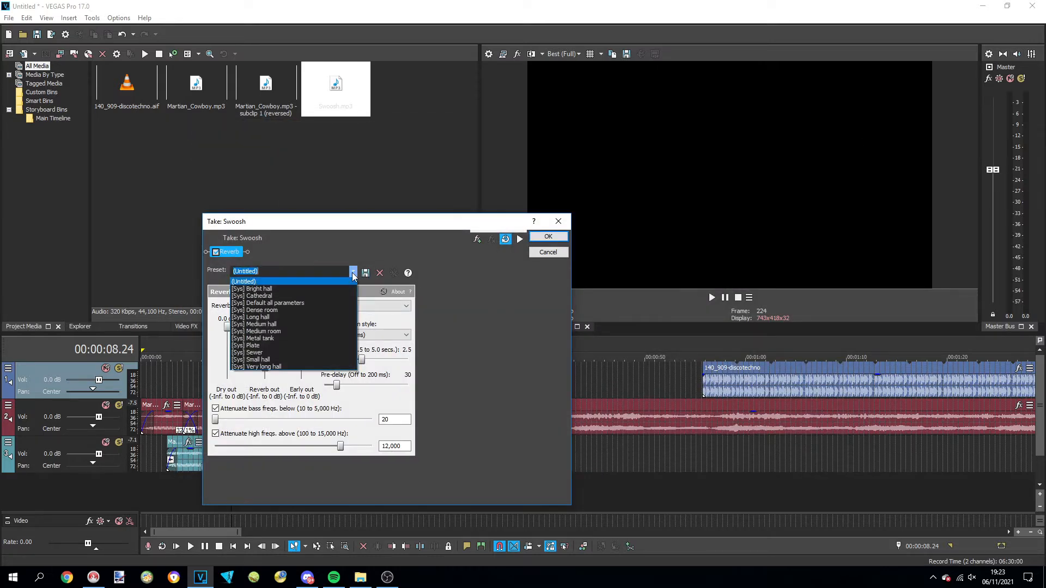
click(293, 325)
click(266, 365)
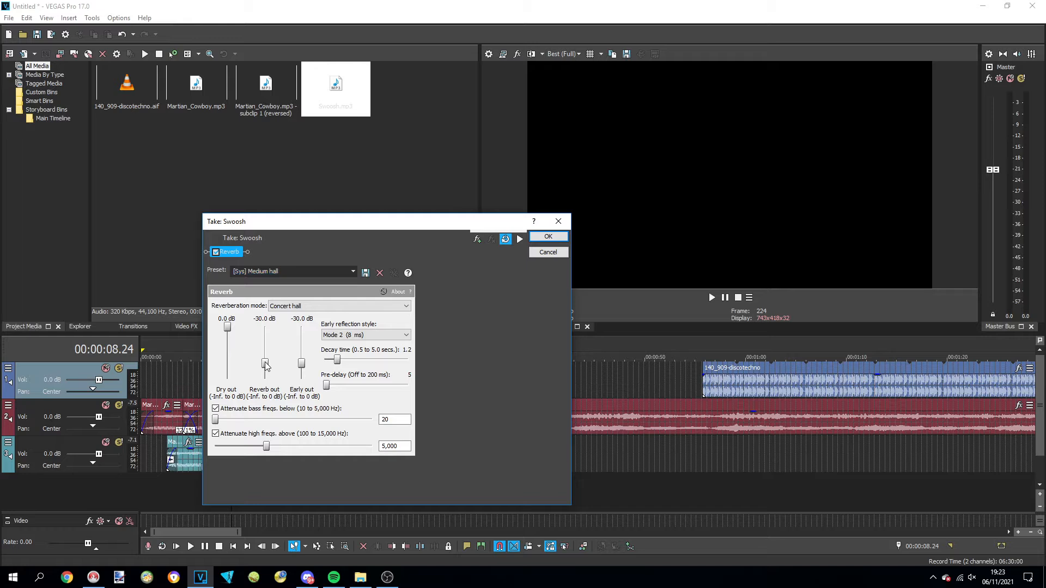
drag(267, 362, 270, 357)
click(548, 236)
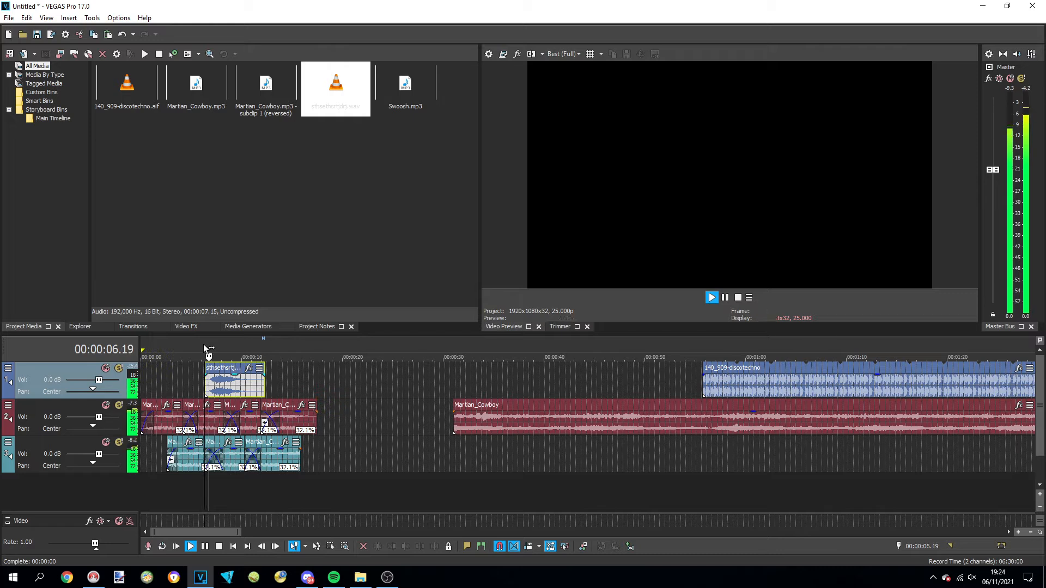
key(space)
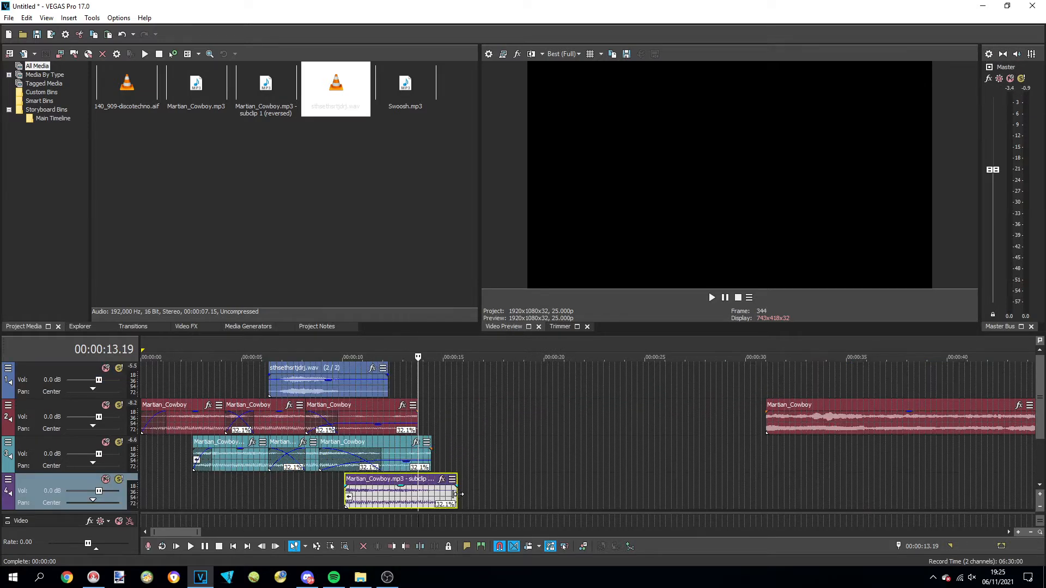
Shorten the reversed Martian_Cowboy piece on the fourth track from its end and set the last third-track piece's gain to -7.8 dB
drag(455, 494, 385, 496)
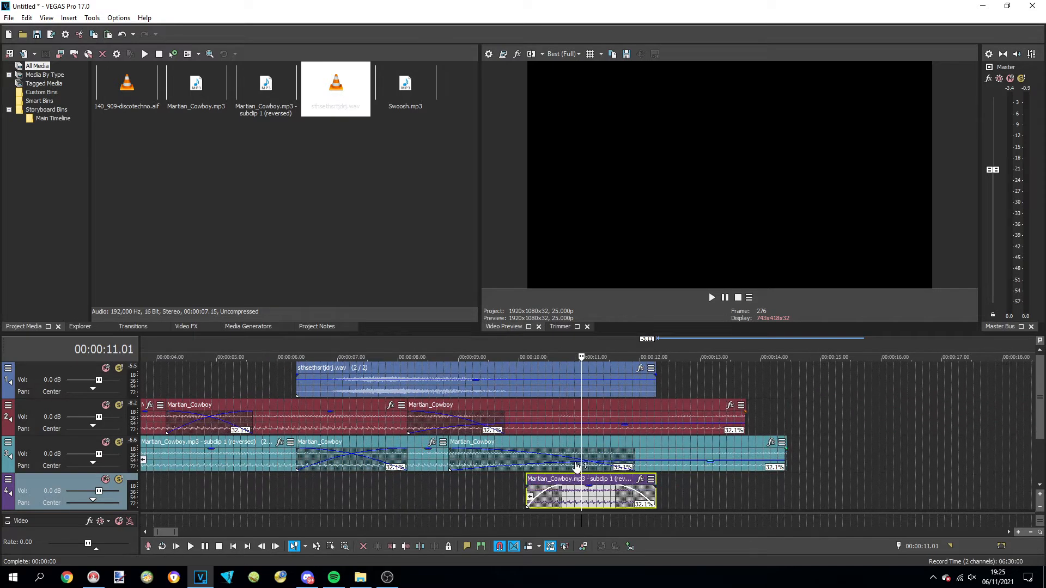
drag(577, 468, 577, 468)
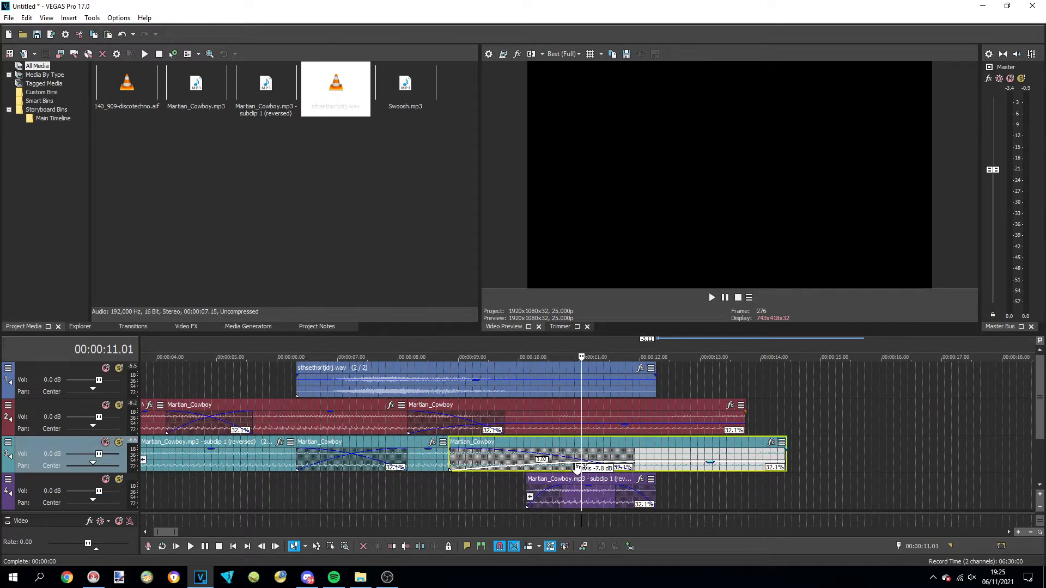
click(554, 430)
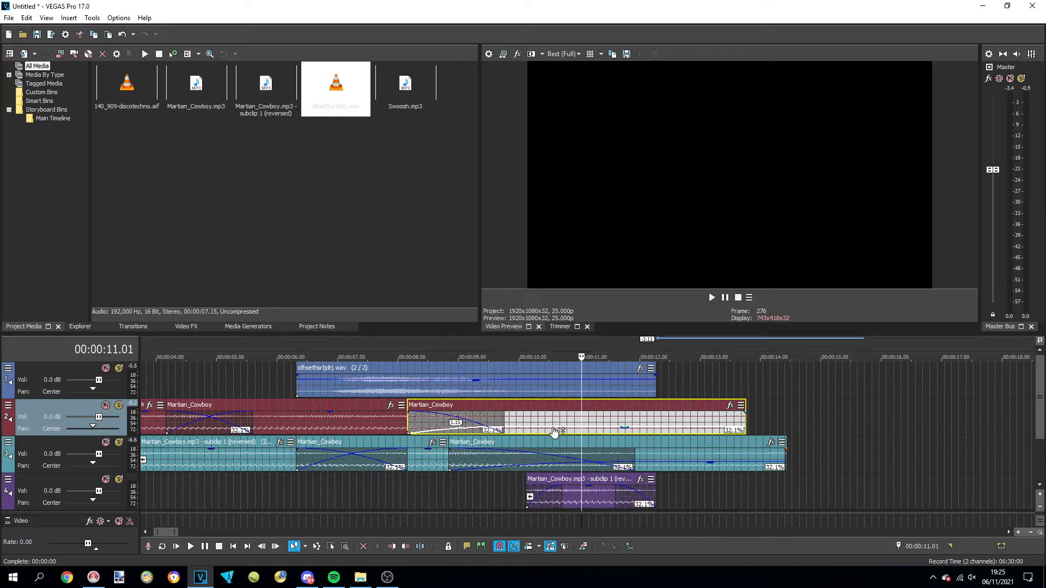
Compress the reversed piece on the fourth track to a 48.1% playback rate and play that section
drag(655, 497, 613, 498)
click(516, 341)
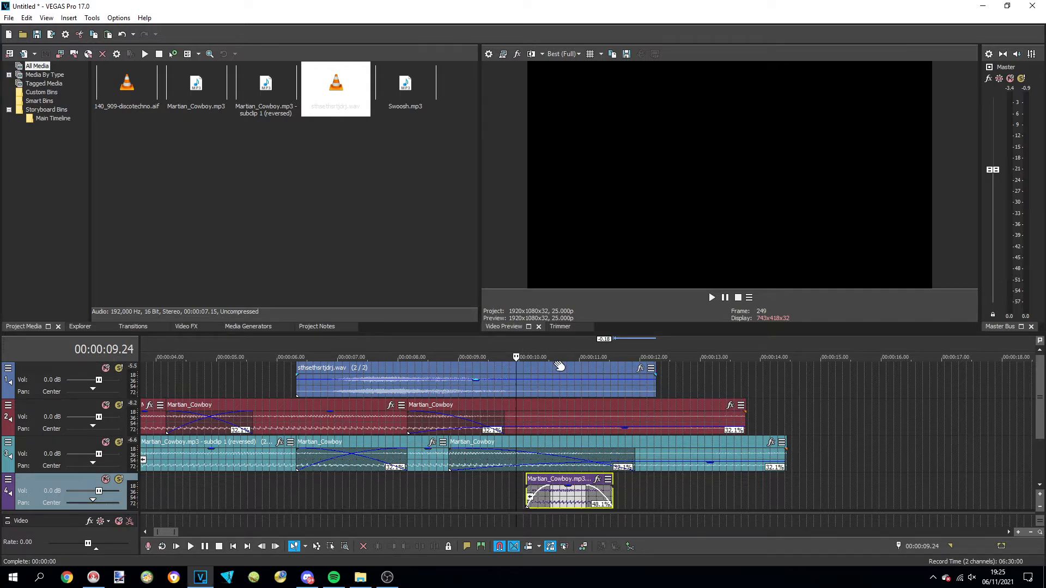
key(space)
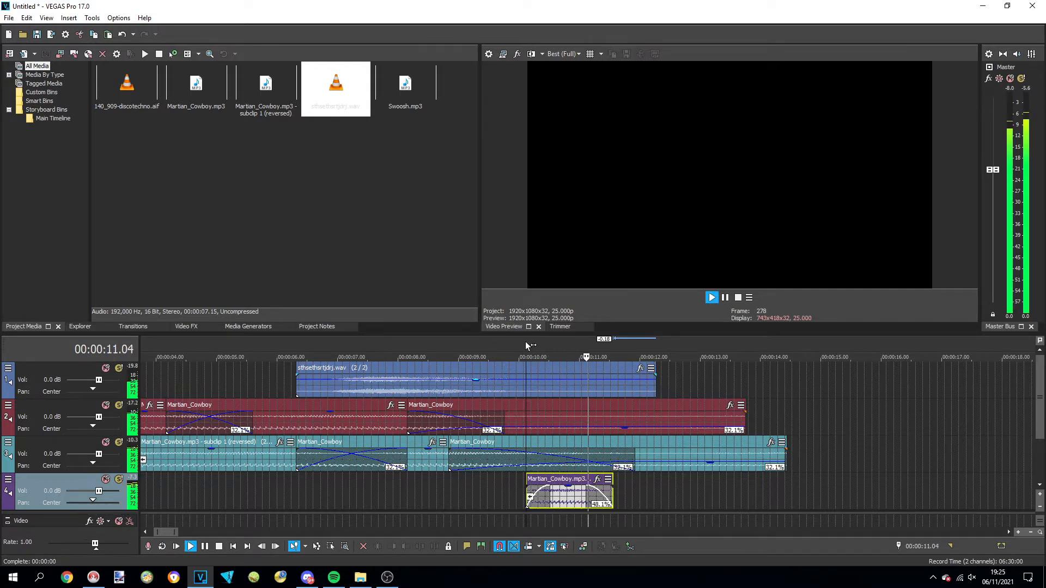
key(space)
Paste a copy of the compressed reversed piece on the fourth track at 00:00:15.07
click(836, 491)
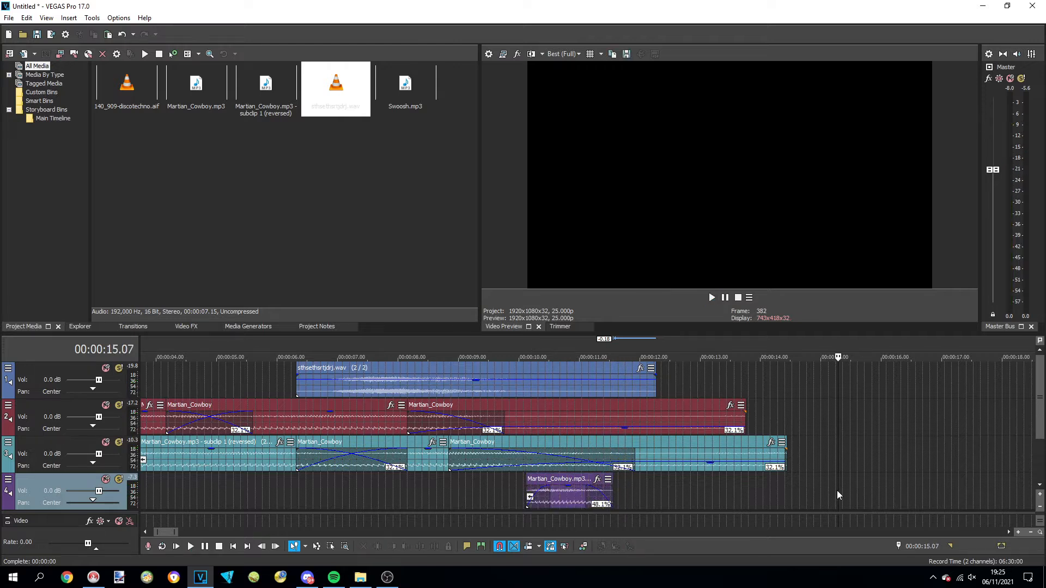
key(ctrl+v)
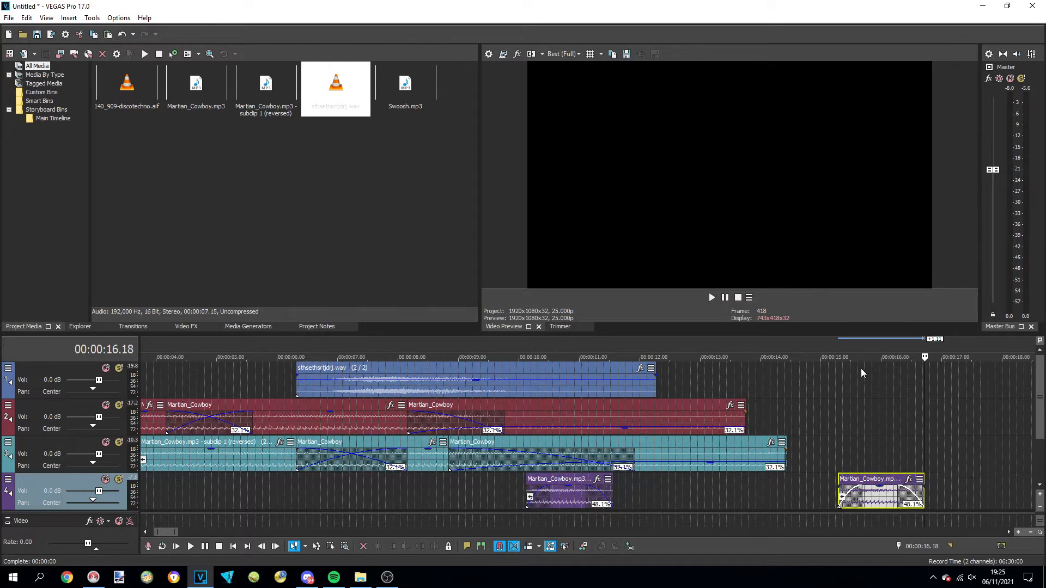
click(832, 344)
scroll(838, 380, down, 6)
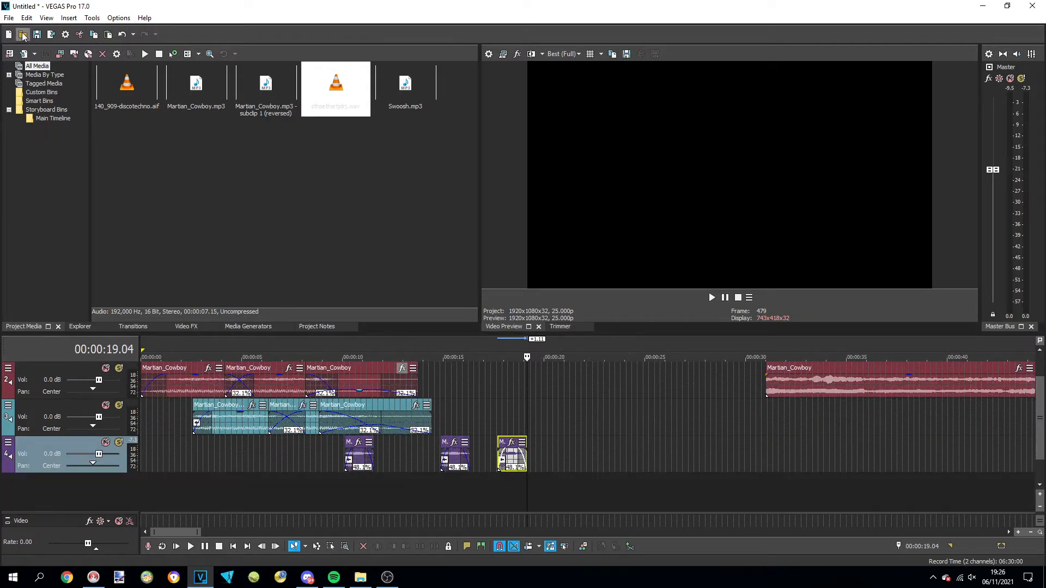
Import the car alarm sound effect and place it on a new fifth track at about 0:17
click(9, 18)
mouse_move(75, 137)
click(301, 131)
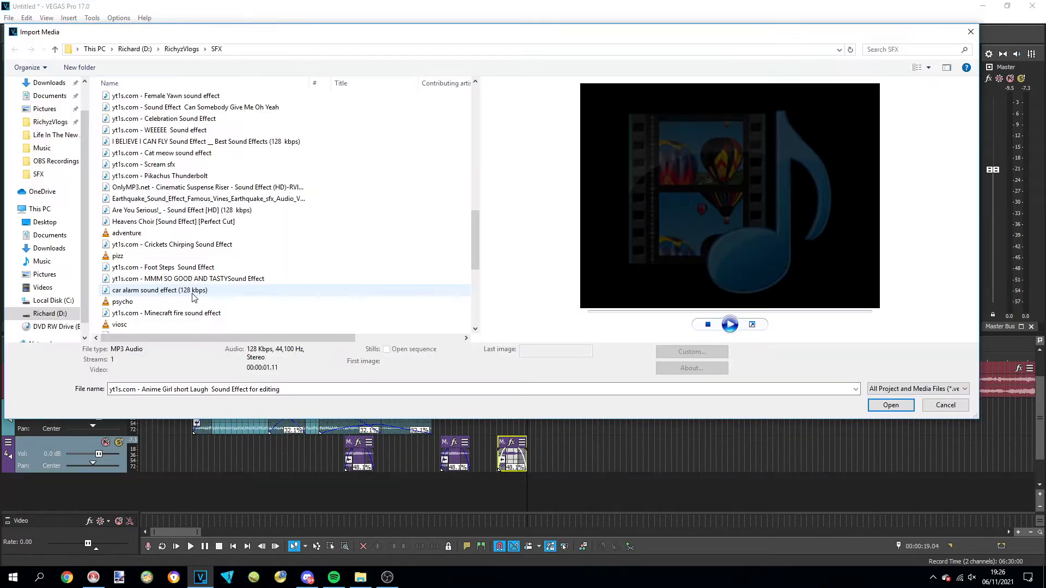
double_click(192, 293)
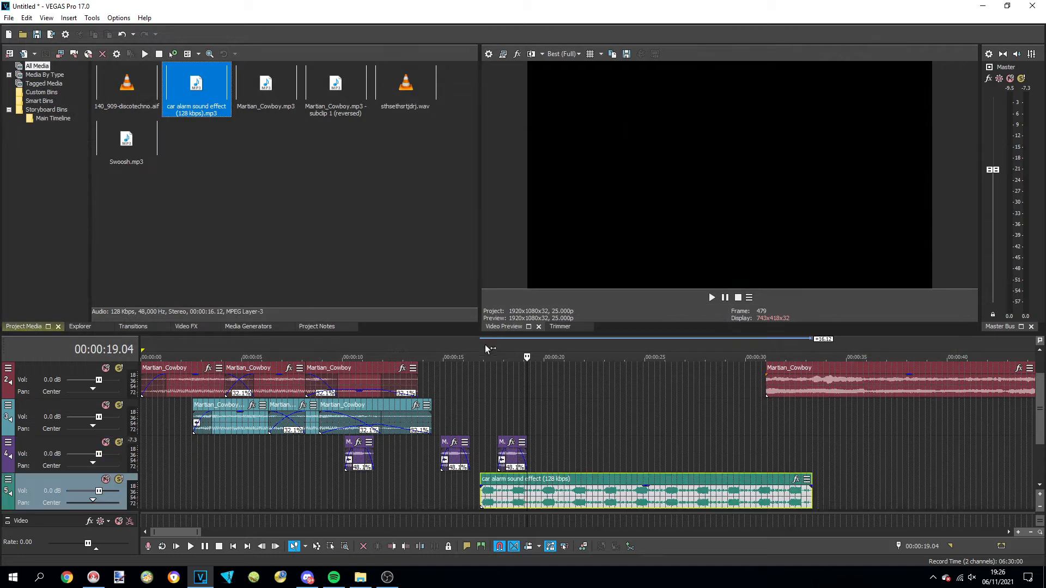
Split the car alarm event at 00:00:17.00 and after its first burst, deleting the lead-in and the remainder
click(494, 371)
scroll(494, 371, up, 5)
click(618, 501)
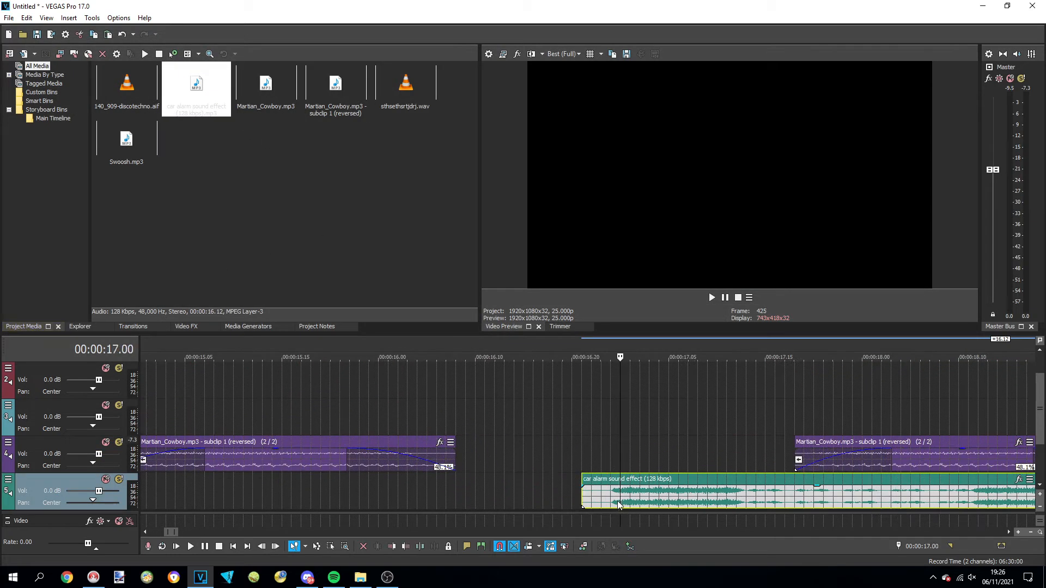
key(s)
click(725, 490)
key(s)
click(744, 483)
key(Delete)
click(609, 500)
key(Delete)
Stretch the car alarm burst to a 25.0% playback rate, lower its gain to -26.4 dB and play it
drag(670, 485, 744, 497)
scroll(743, 497, down, 5)
drag(561, 488, 562, 506)
click(567, 344)
key(space)
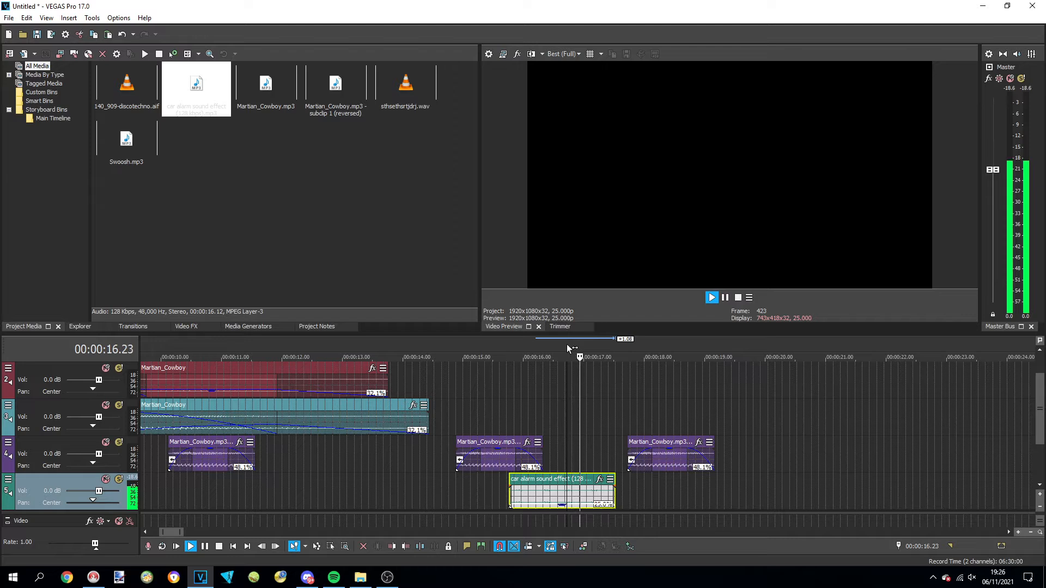
key(space)
drag(568, 507, 568, 508)
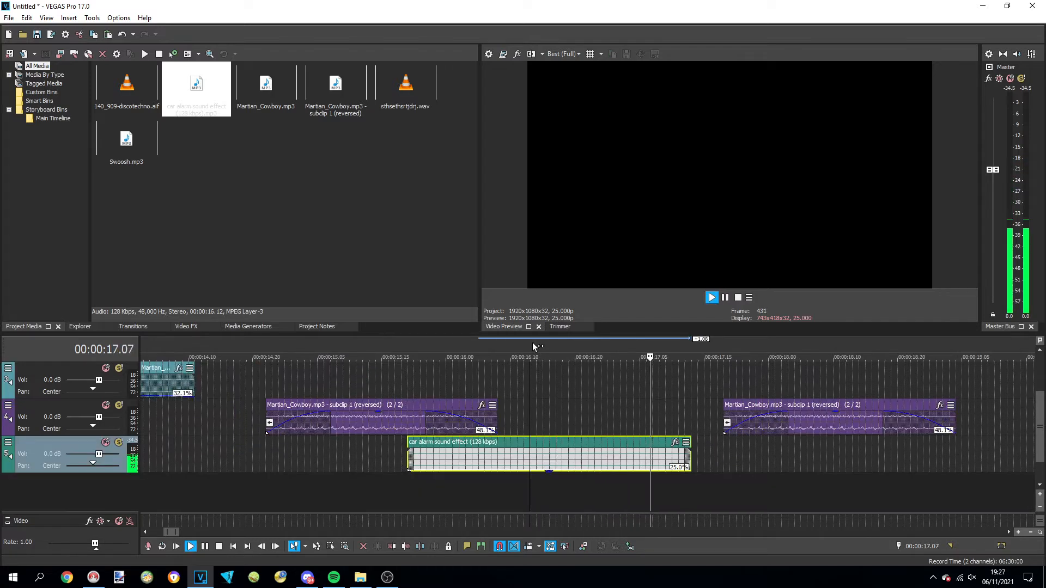
key(space)
Apply a non-real-time Reverb with reverb output at 0.0 dB to the car alarm event
right_click(549, 442)
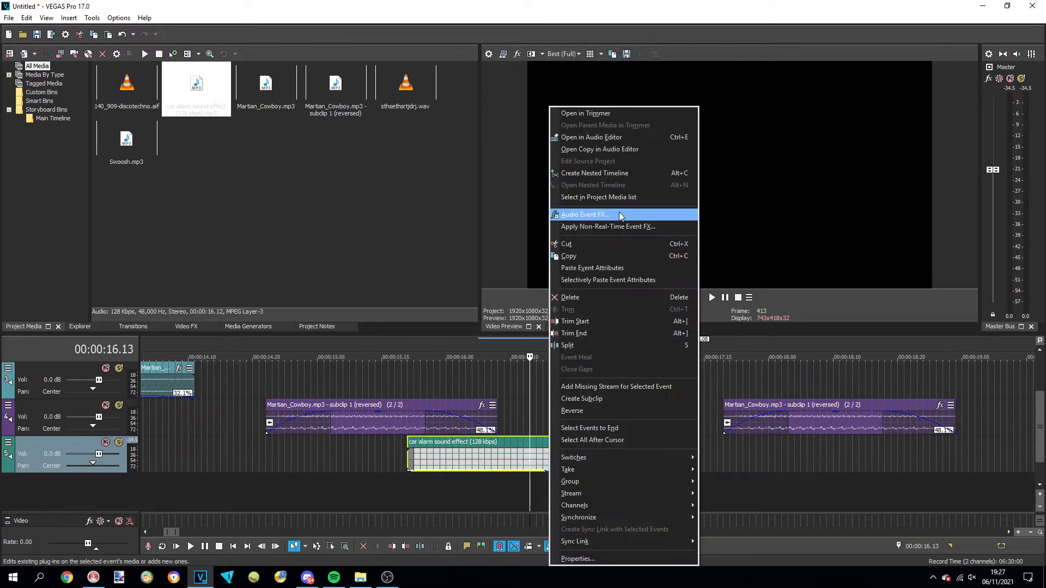
click(618, 227)
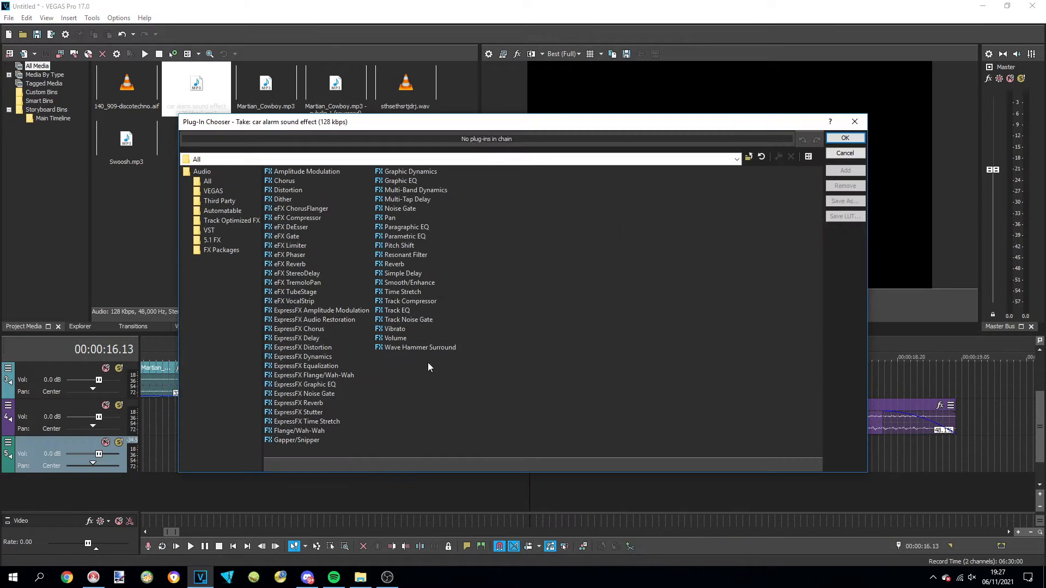
double_click(393, 264)
key(Return)
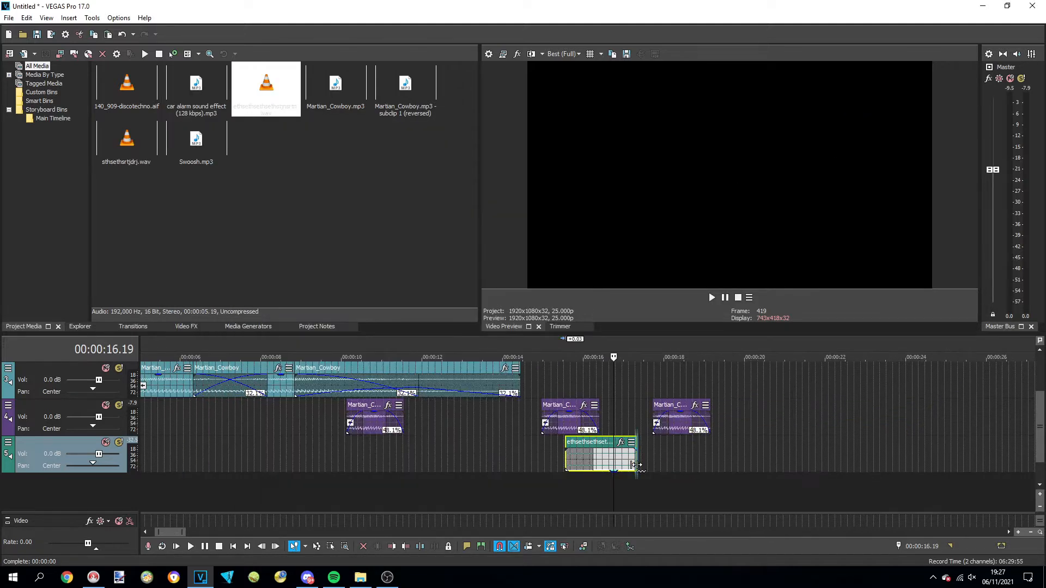
Lengthen the rendered car alarm event to end at about 0:22 and play the arrangement from 00:00:23.13
drag(637, 464, 961, 460)
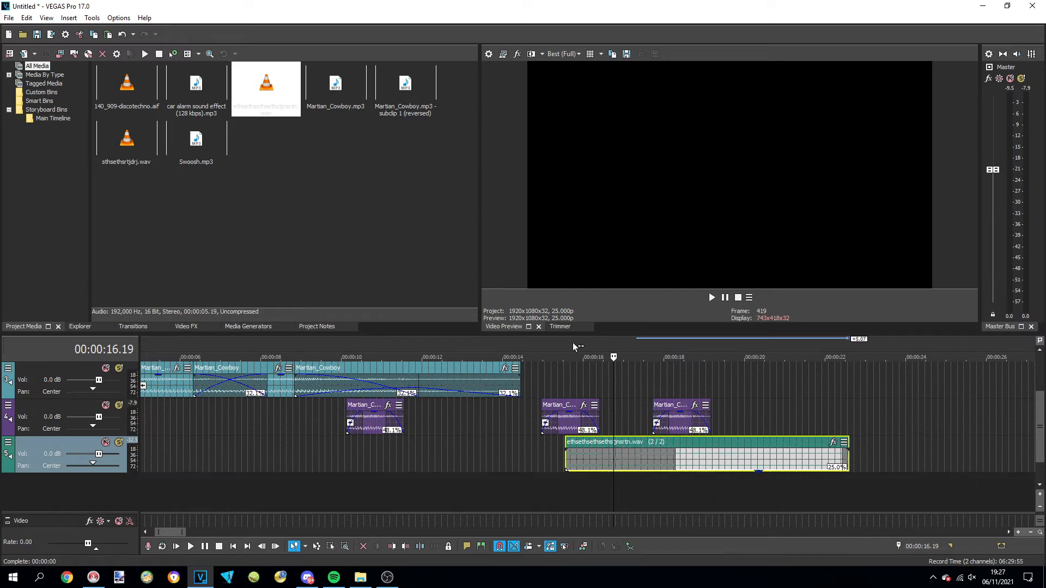
scroll(599, 380, down, 3)
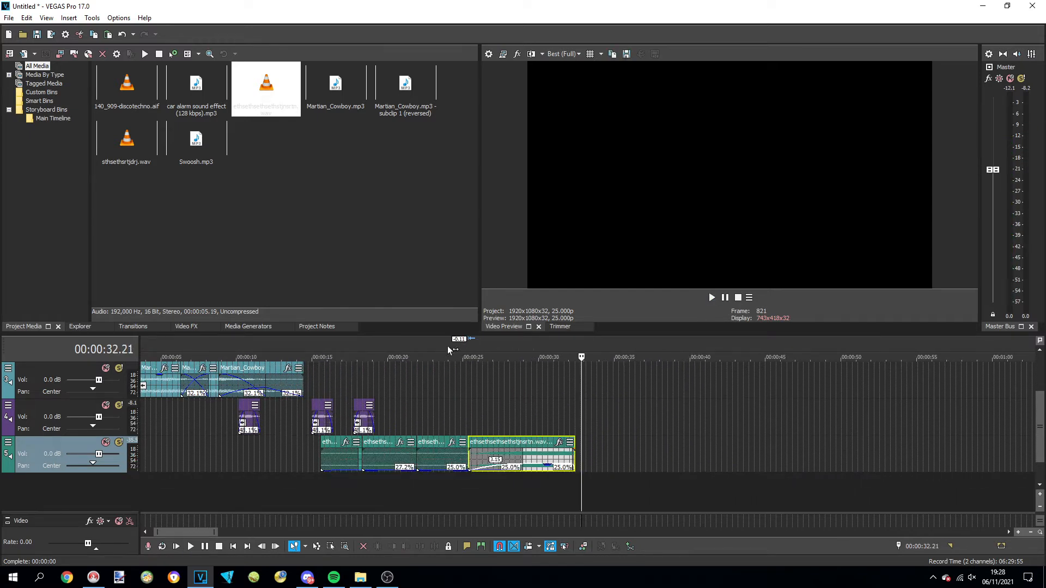
click(440, 345)
key(space)
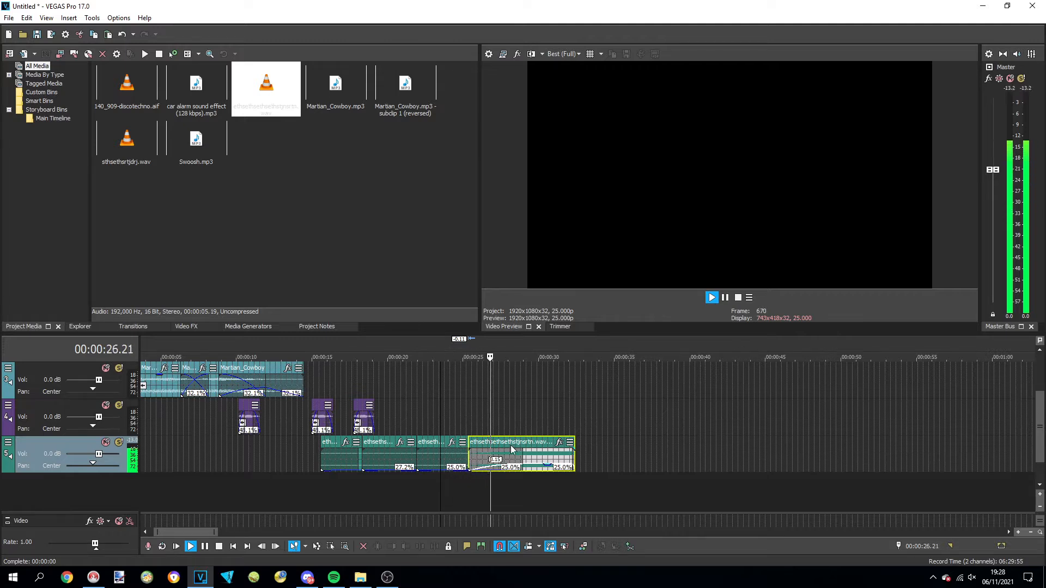
key(space)
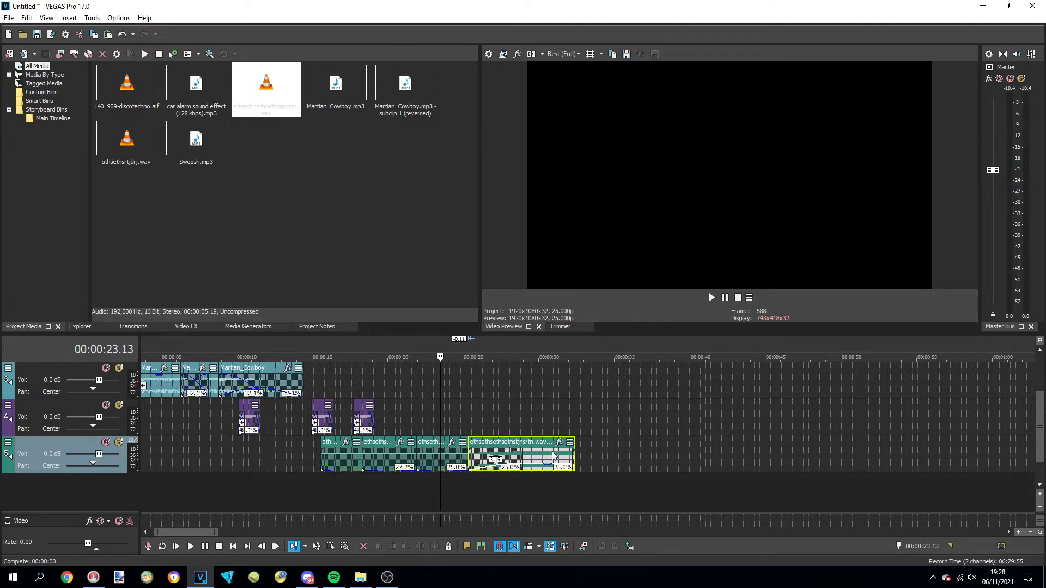
Import the Pikachu sound effect and place it on the fourth track at 00:00:25.24
click(509, 345)
click(9, 18)
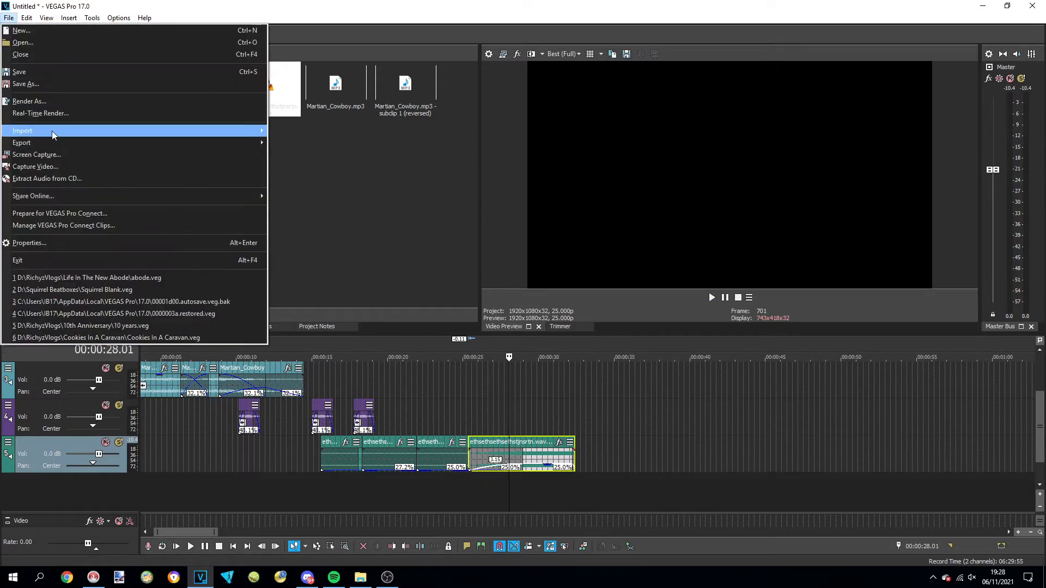
mouse_move(68, 133)
click(322, 131)
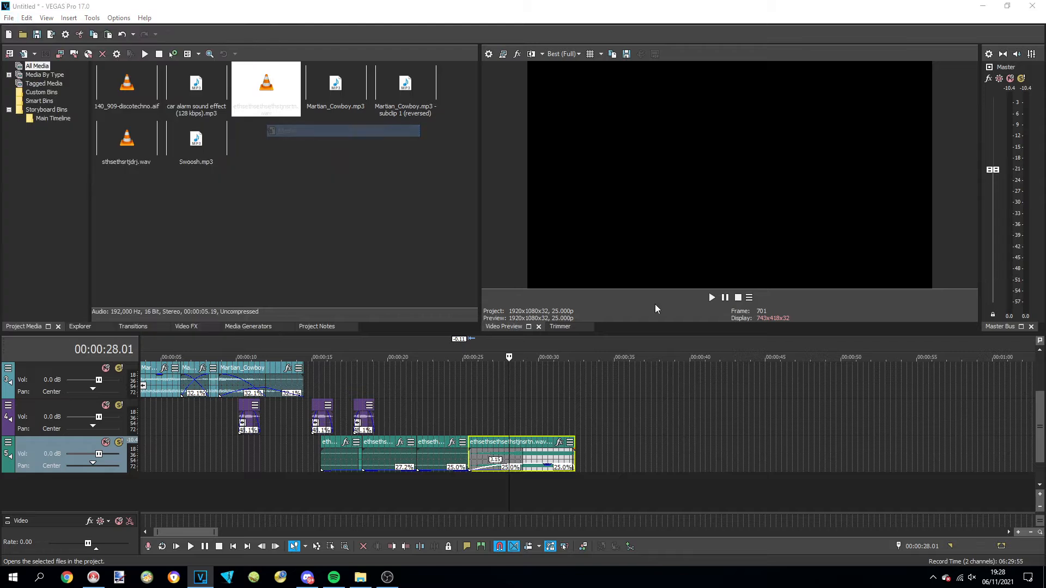
double_click(173, 191)
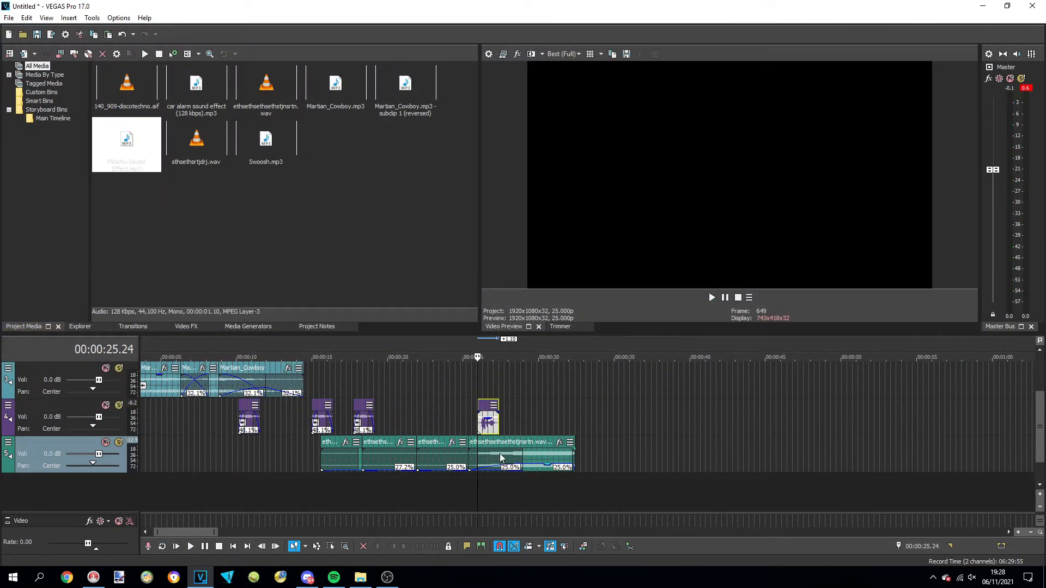
Adjust the fade-in of the last car alarm event on the fifth track and extend it to end at about 0:39
drag(510, 468, 510, 471)
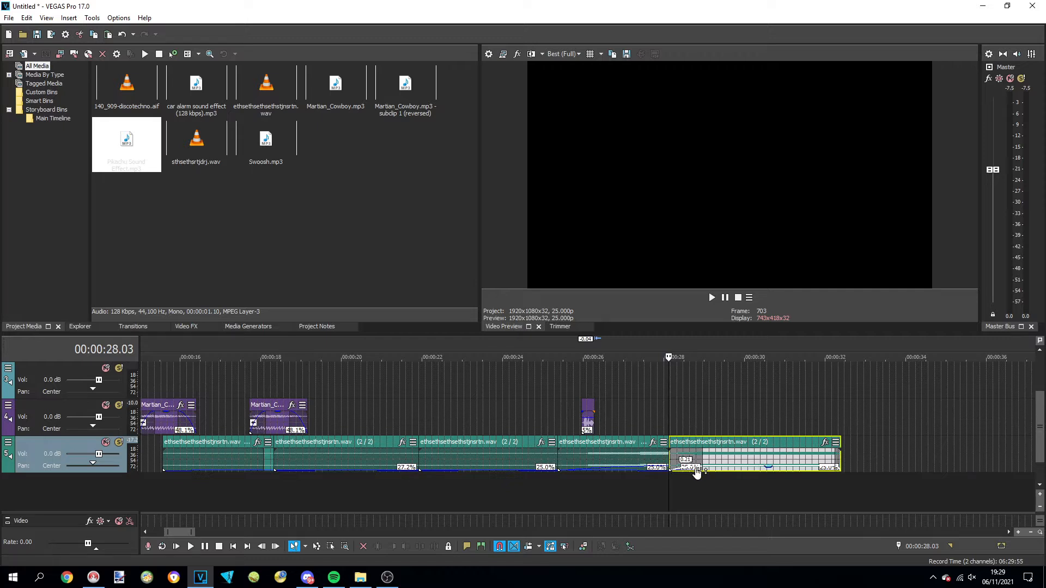
drag(702, 463, 656, 460)
drag(632, 461, 738, 461)
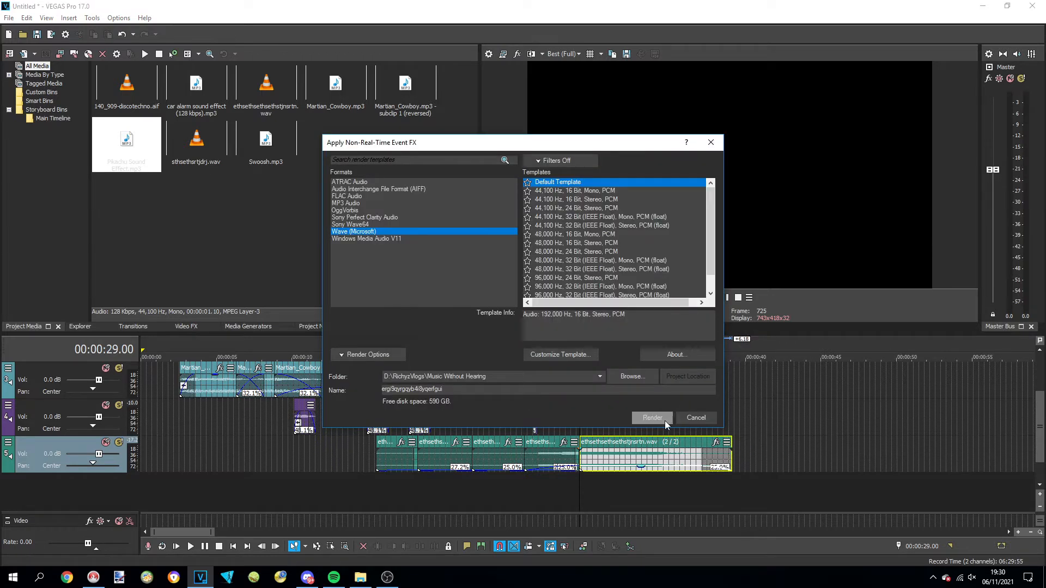
Render the extended car alarm event's non-real-time effect with the default Wave template and play the arrangement from 00:00:27.21
click(665, 420)
click(562, 358)
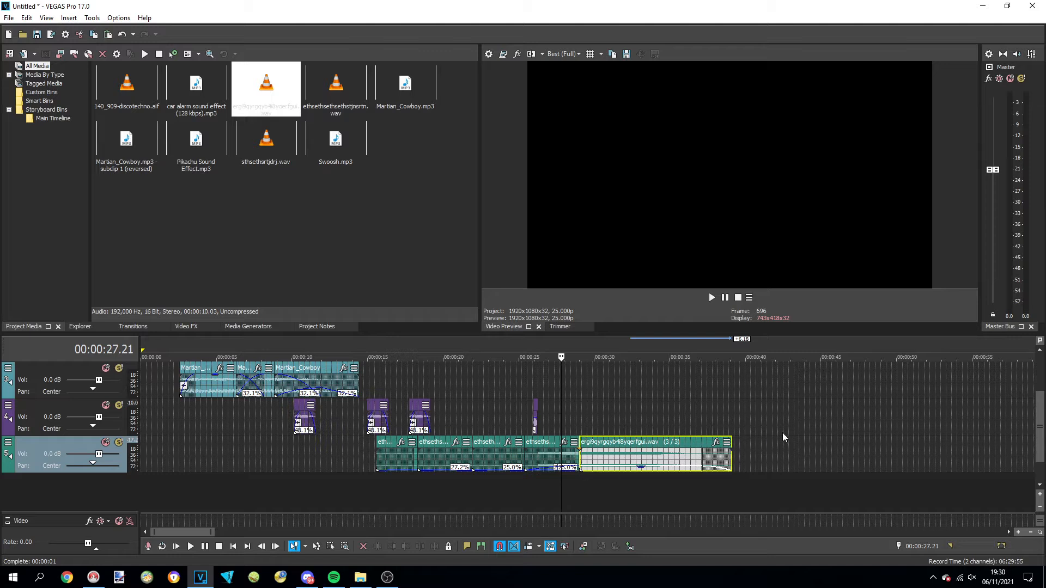
key(space)
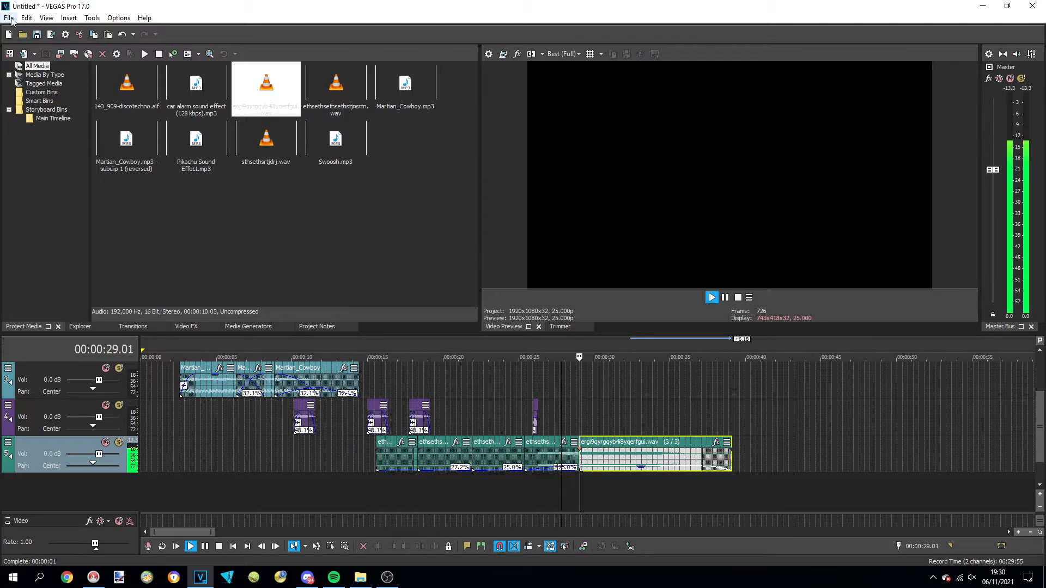
Import Etherial Choir Ascends from the Music folder and place it on the fourth track at the car alarm event's end, about 0:39
click(11, 20)
click(430, 143)
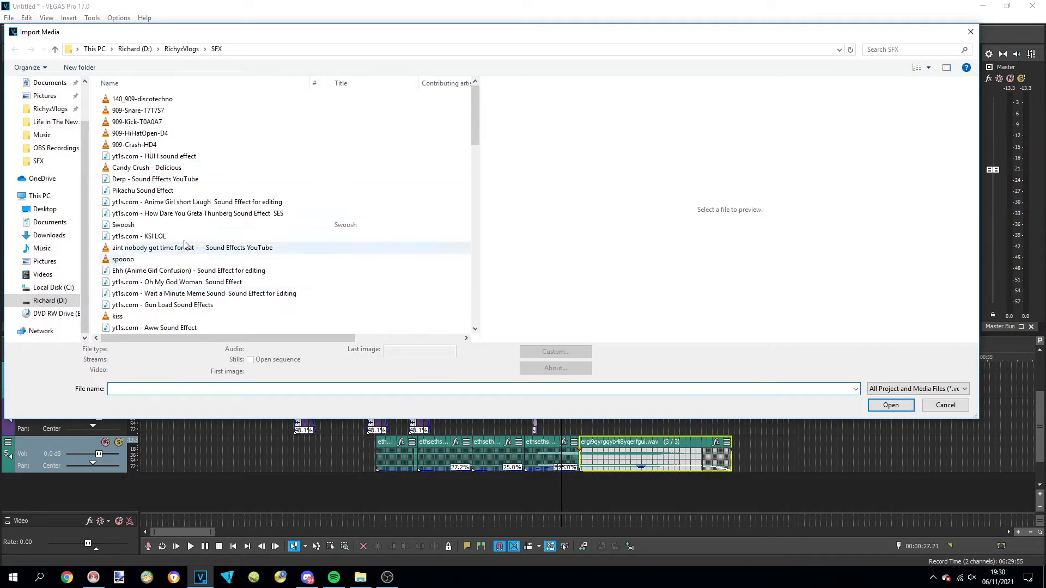
click(182, 49)
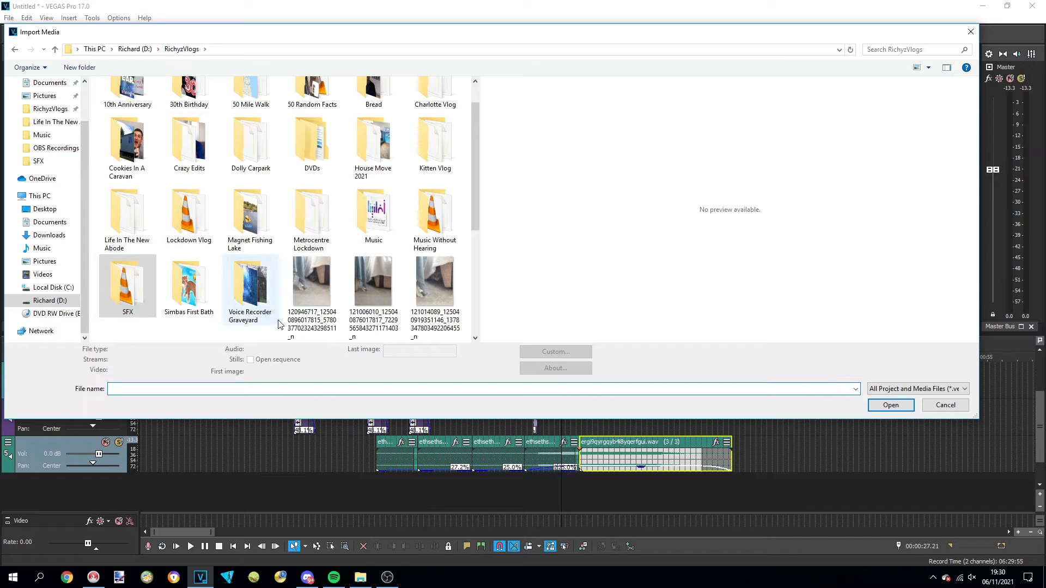
double_click(374, 213)
click(900, 50)
text(choir)
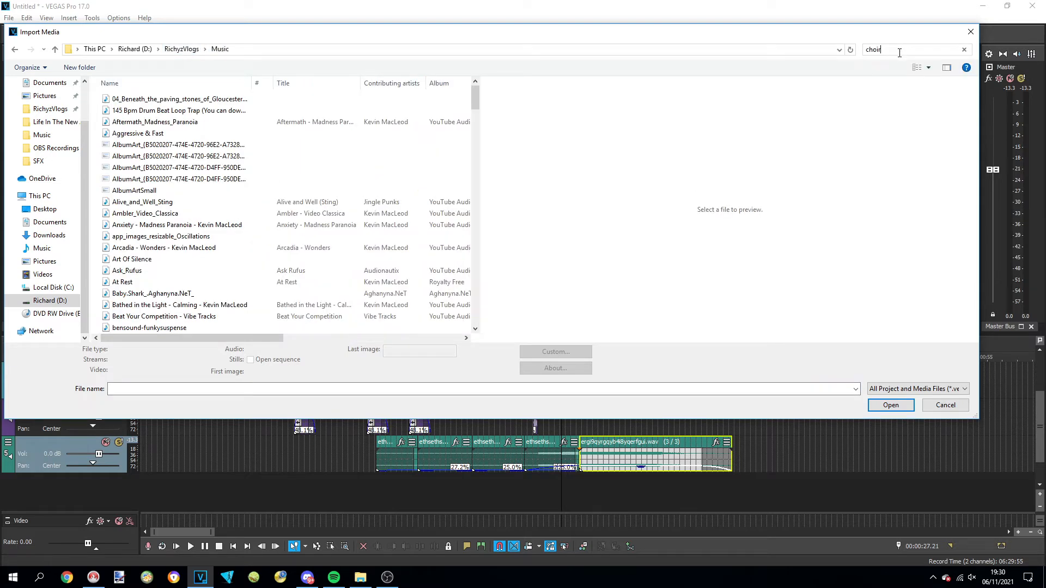
double_click(292, 95)
drag(346, 111, 735, 422)
Cut the choir song down to a short piece and move it to about 0:29 on the fourth track
scroll(754, 432, down, 2)
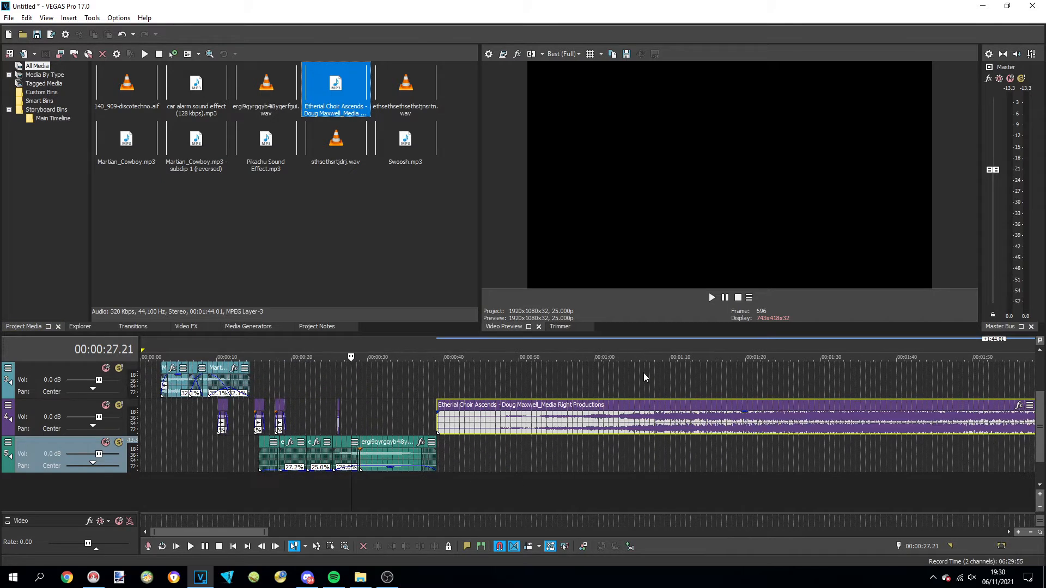
scroll(618, 382, down, 1)
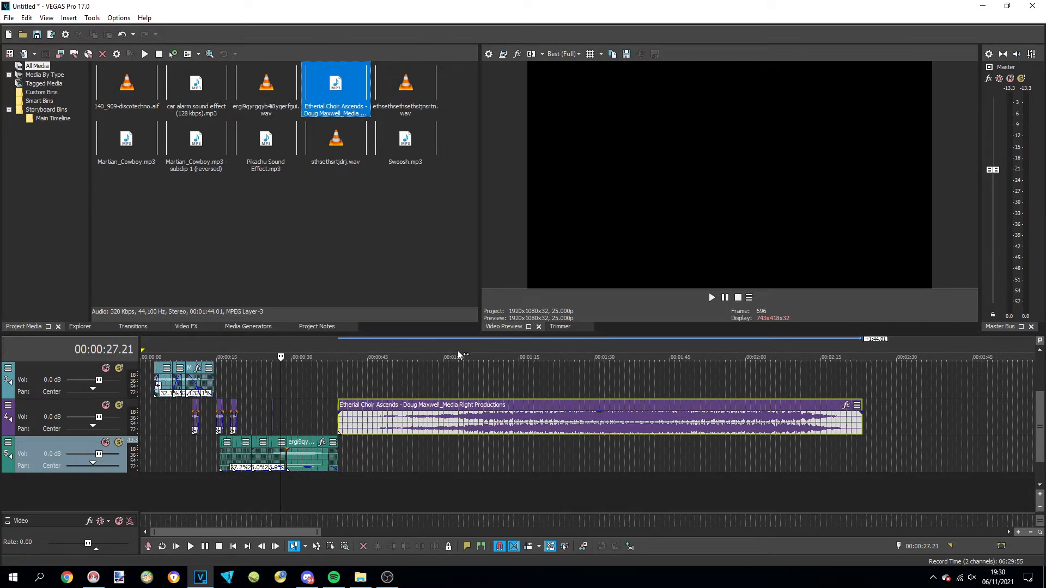
click(443, 341)
scroll(577, 430, up, 3)
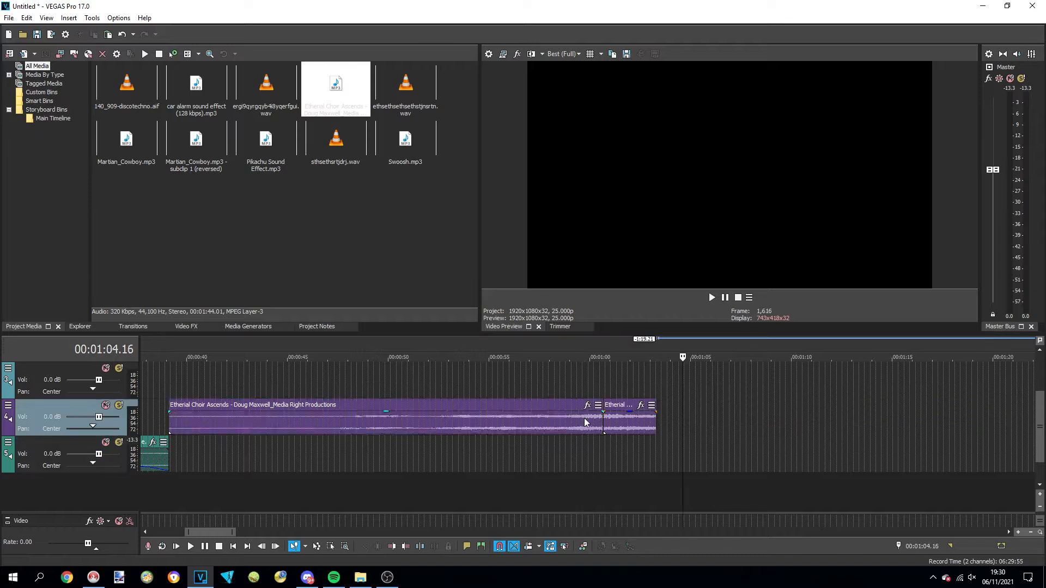
click(584, 420)
key(Delete)
scroll(624, 428, down, 2)
drag(609, 424, 370, 424)
click(347, 417)
scroll(381, 412, up, 3)
mouse_move(654, 427)
mouse_down()
mouse_move(634, 427)
mouse_move(653, 427)
mouse_up()
Apply a non-real-time Reverb to the choir piece and place a copy on the third track from about 0:33 to 0:38
right_click(647, 423)
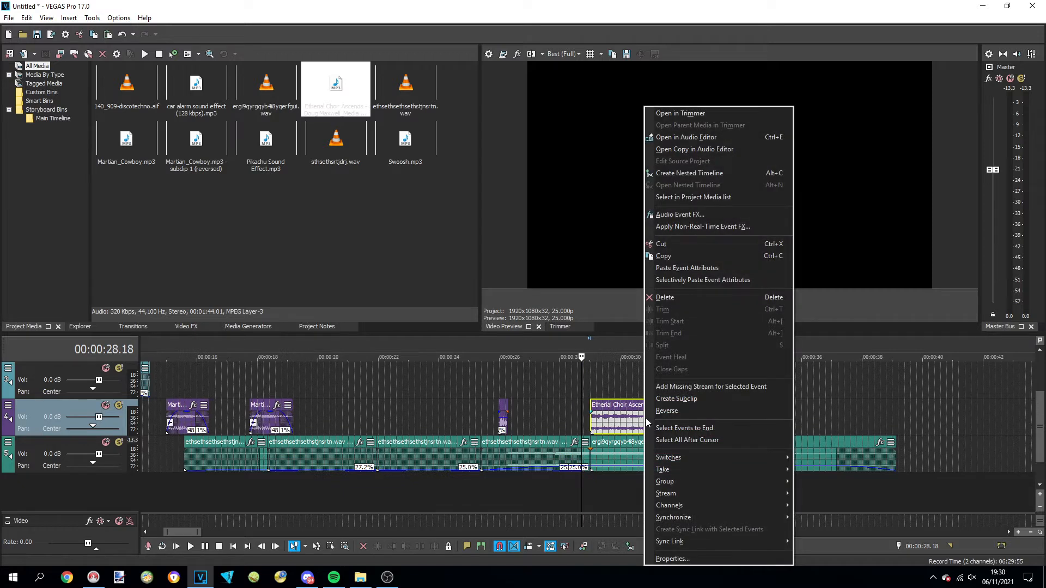
click(727, 227)
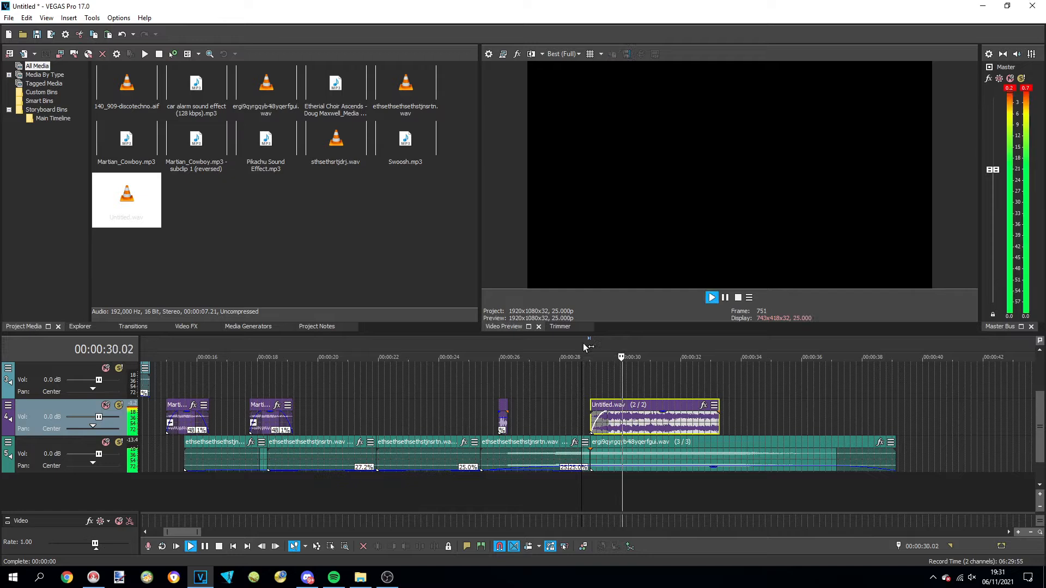
key(space)
drag(641, 417, 757, 422)
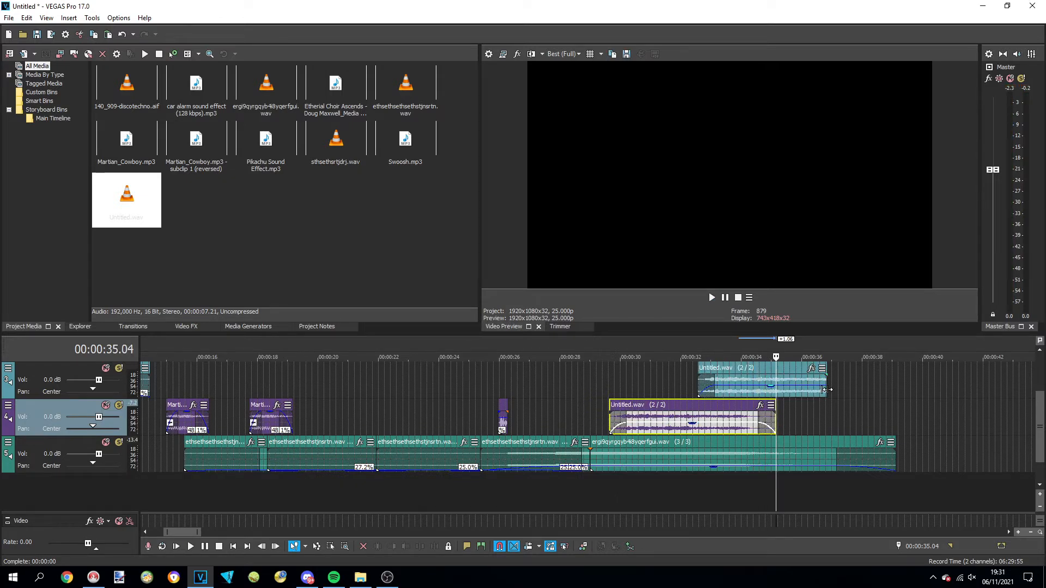
drag(827, 389, 896, 402)
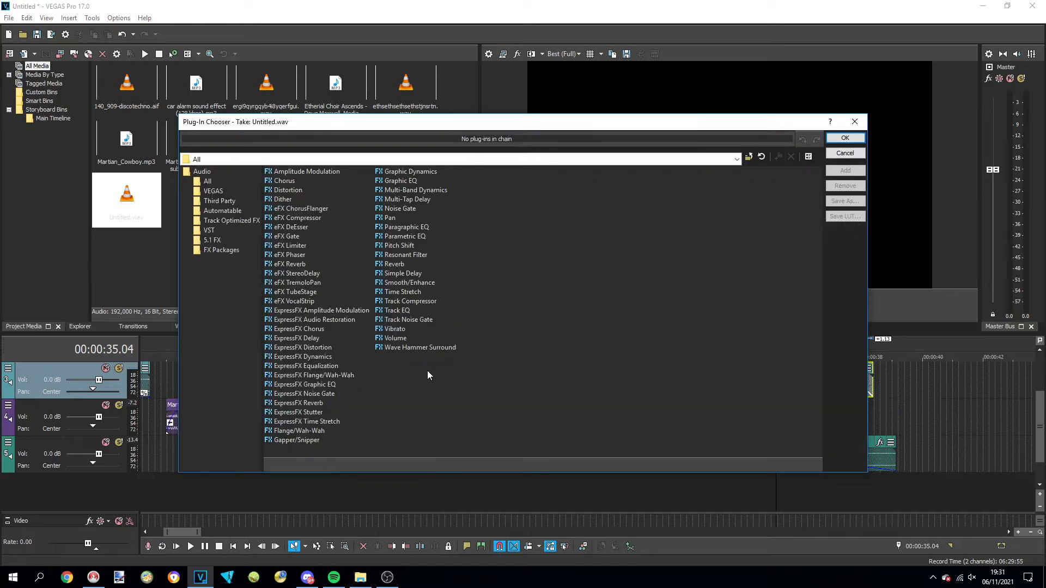
Render a non-real-time Pitch Shift of 12 semitones on the third-track choir copy, preserving duration, with accuracy 3 and mode A19. Drums (tiny echo)
double_click(410, 246)
key(Return)
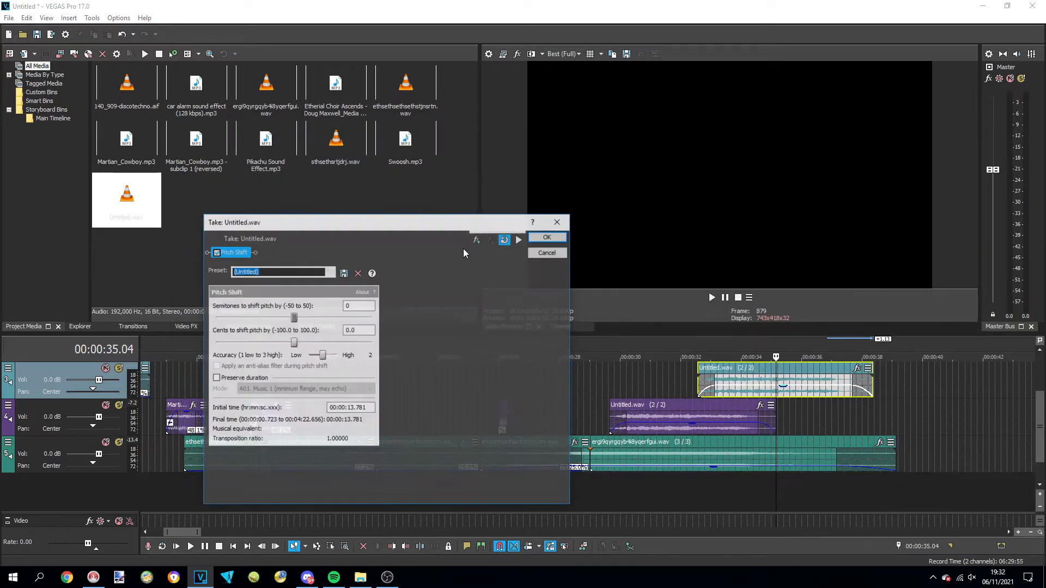
click(228, 376)
drag(293, 318, 512, 322)
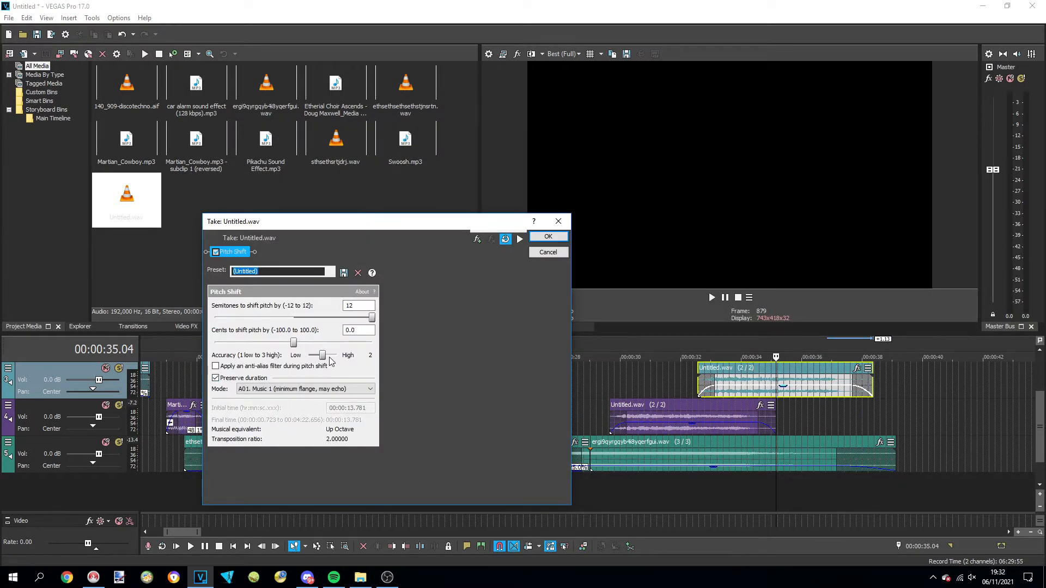
click(330, 389)
click(268, 526)
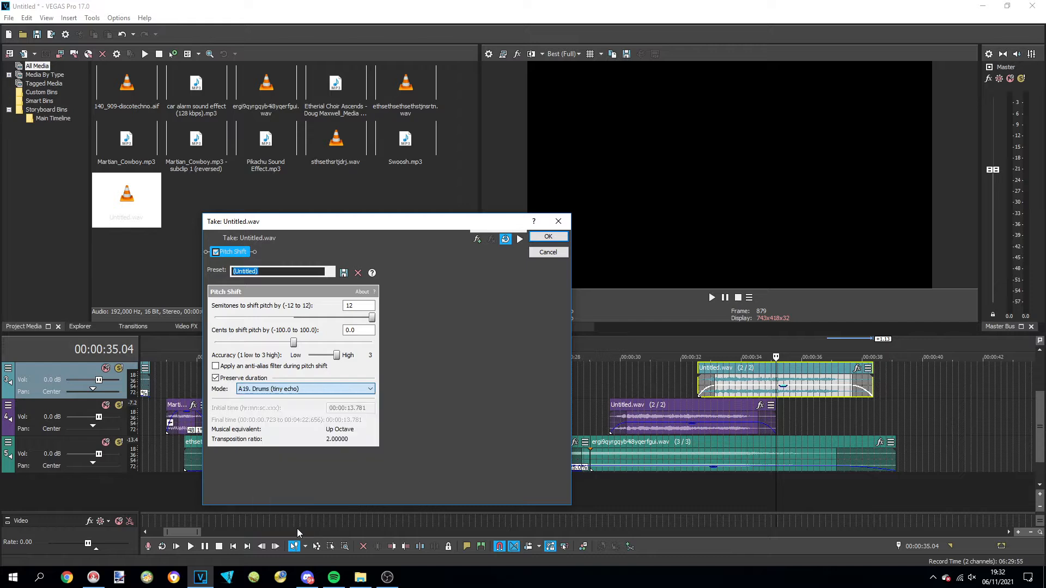
click(548, 236)
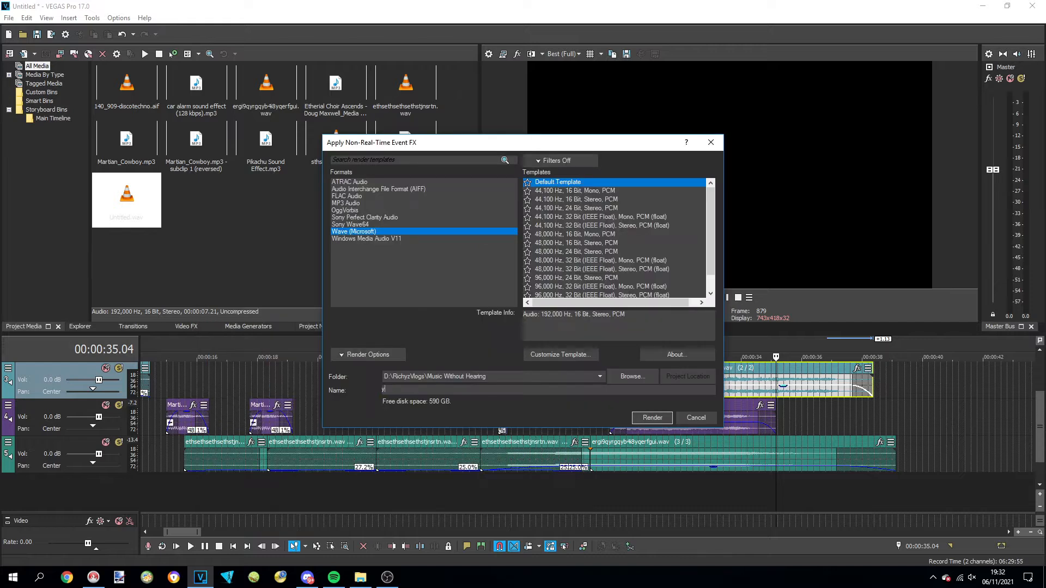
click(652, 418)
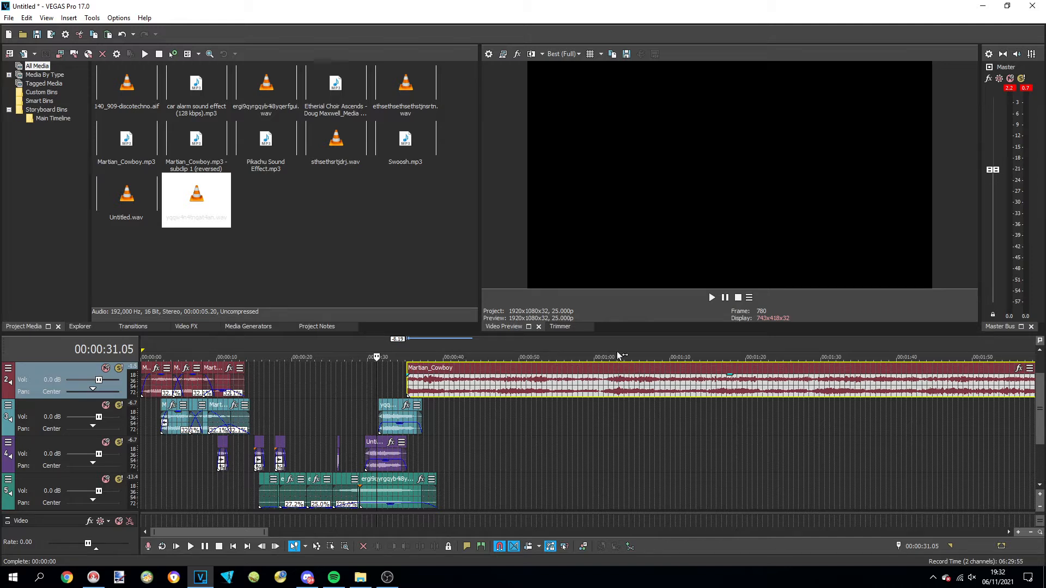
Cut the Martian_Cowboy song on the second track to a short piece starting near 0:35 and stretch it to a 25.0% playback rate
click(602, 383)
key(s)
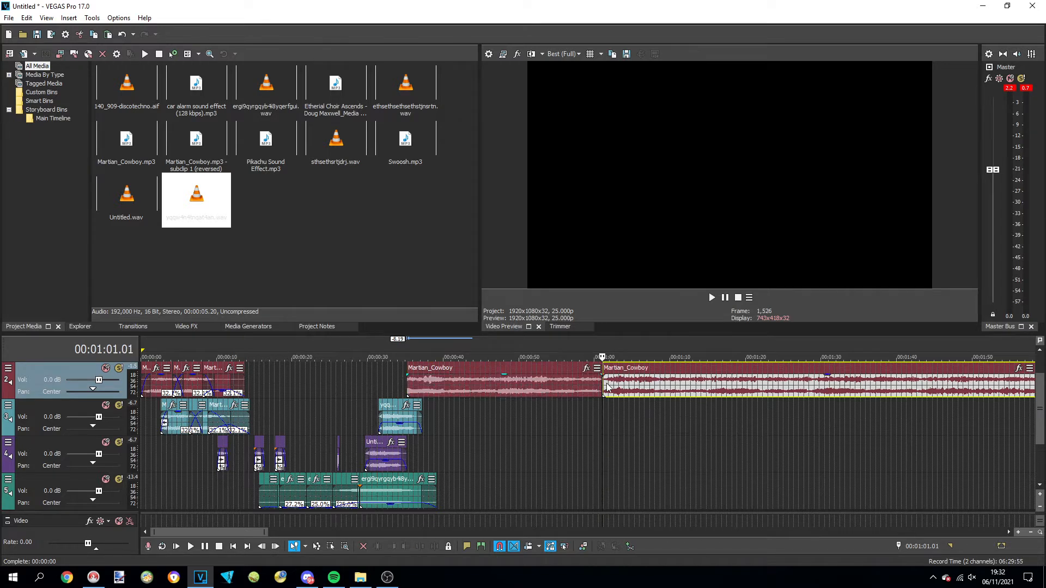
click(591, 392)
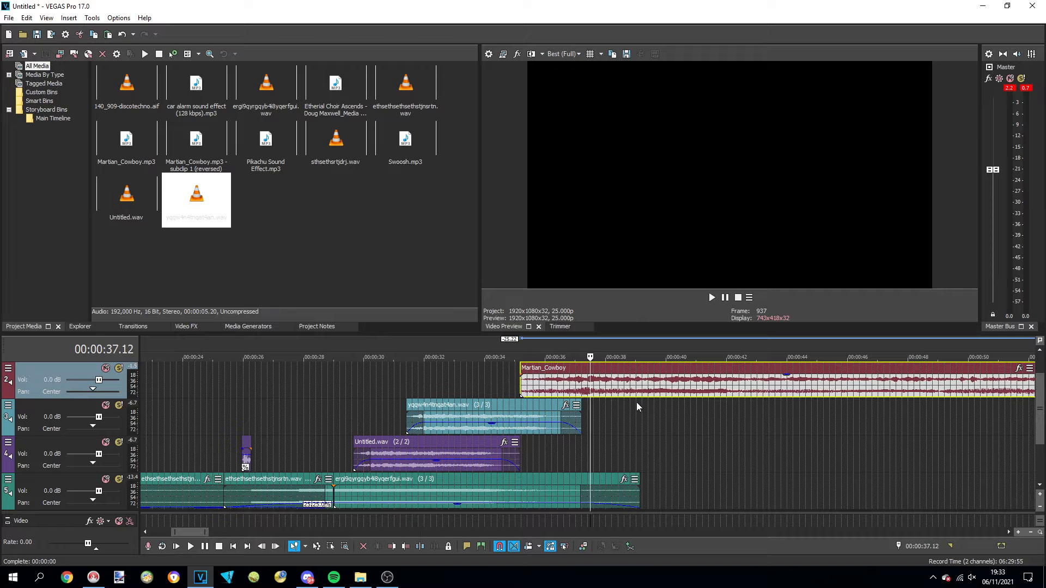
key(s)
click(638, 367)
key(Delete)
drag(590, 388, 846, 396)
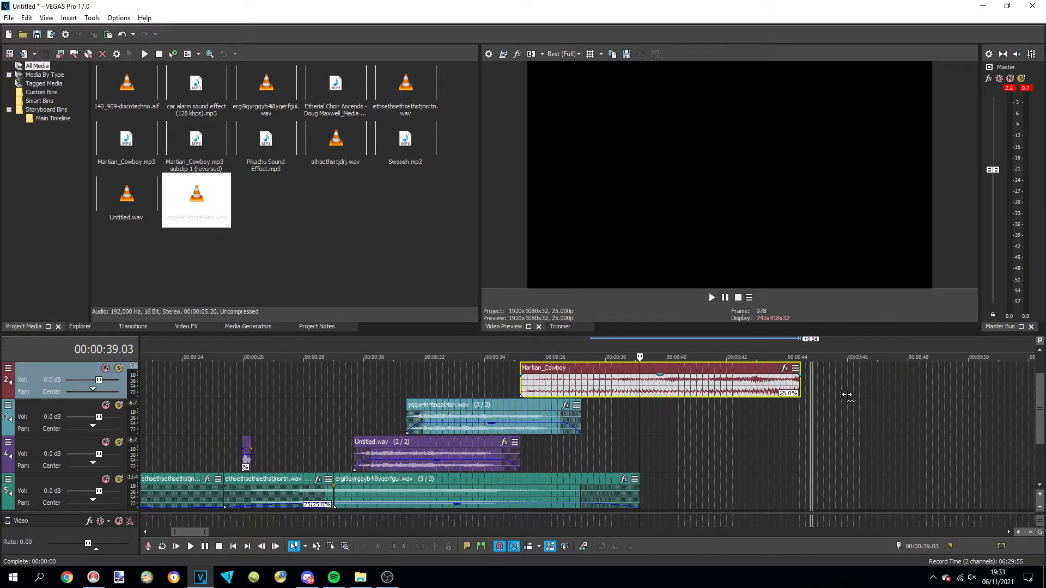
right_click(673, 384)
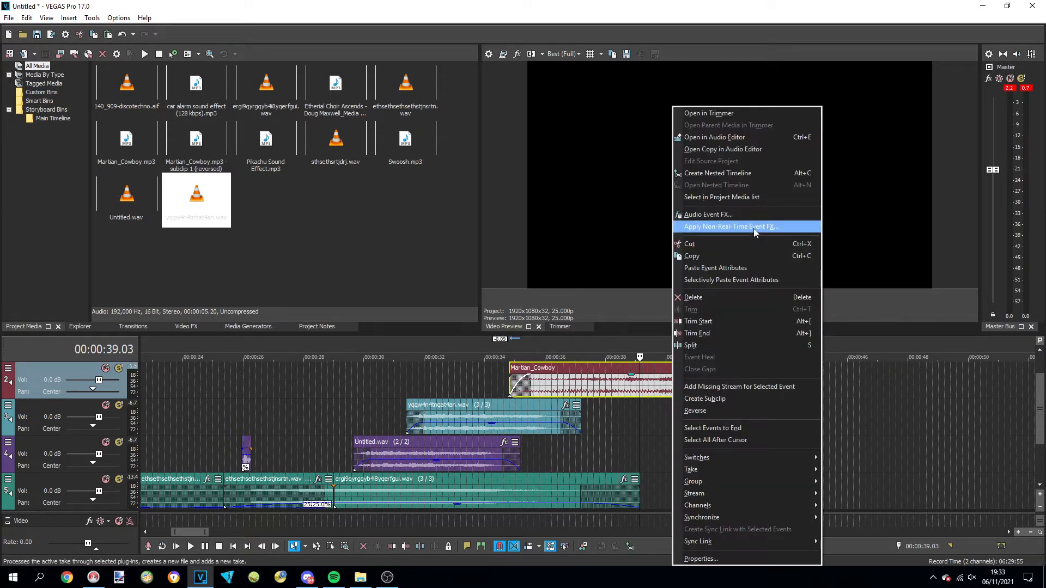
click(754, 229)
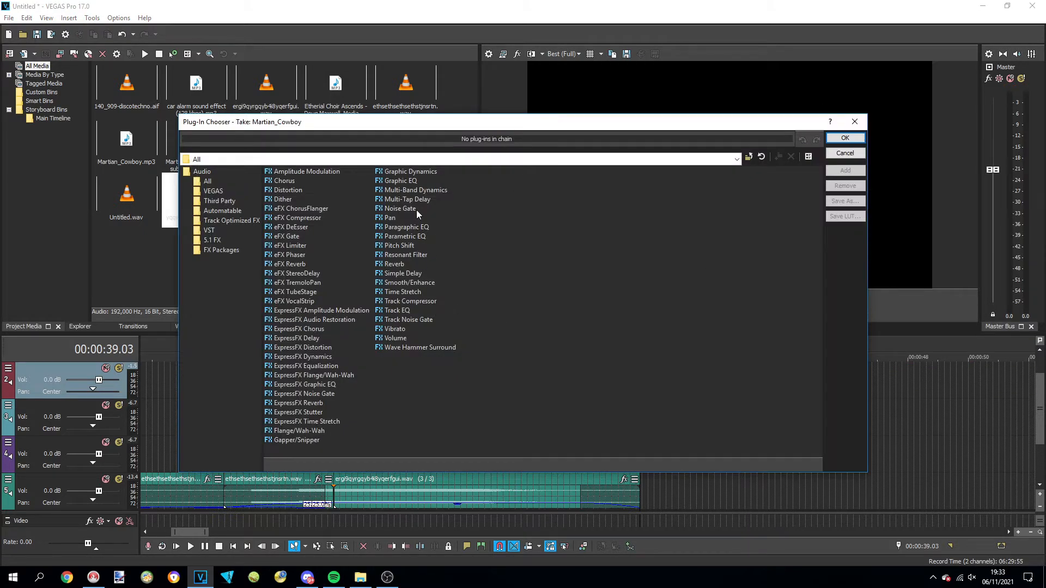
double_click(394, 265)
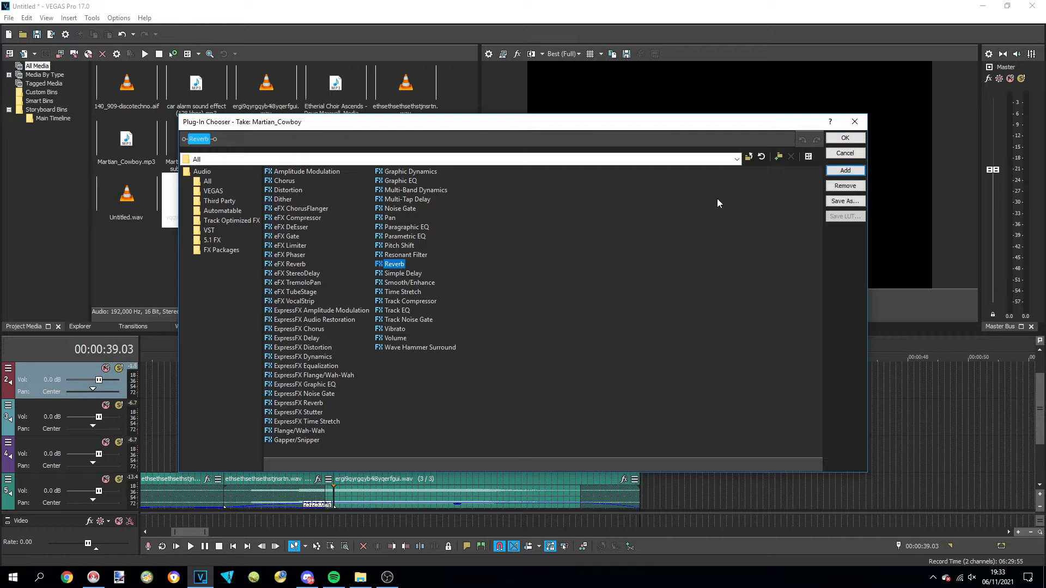
click(845, 139)
click(477, 239)
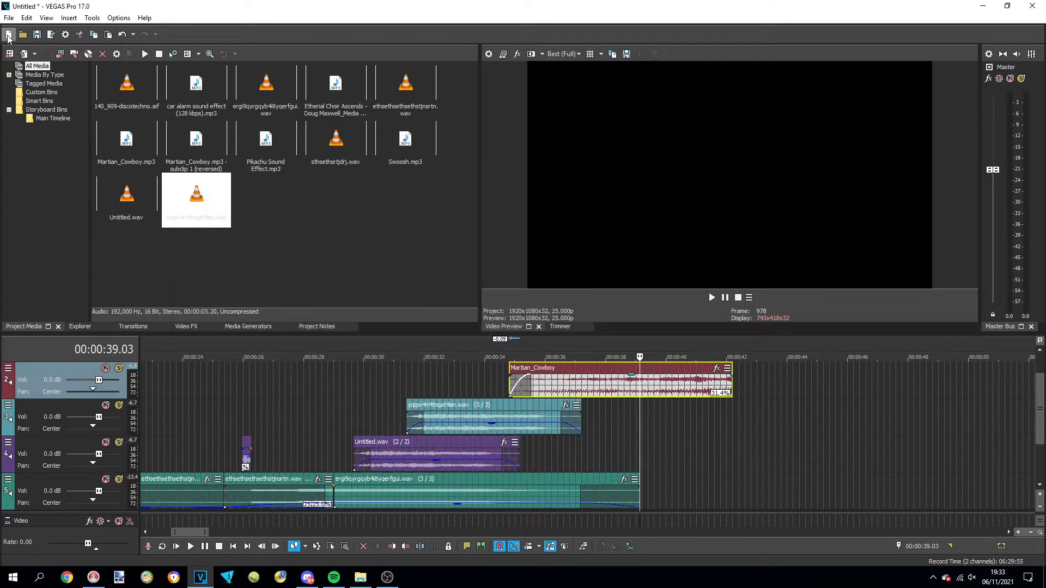
Save the project as a VEGAS Pro project file named MWH
click(9, 18)
click(52, 85)
click(324, 96)
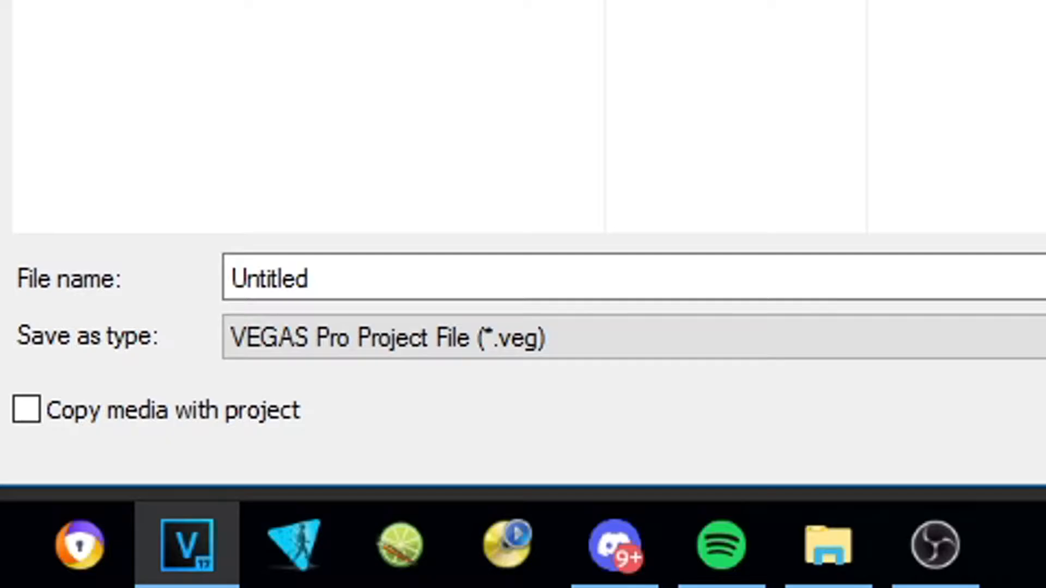
double_click(287, 508)
text(MWH)
key(Return)
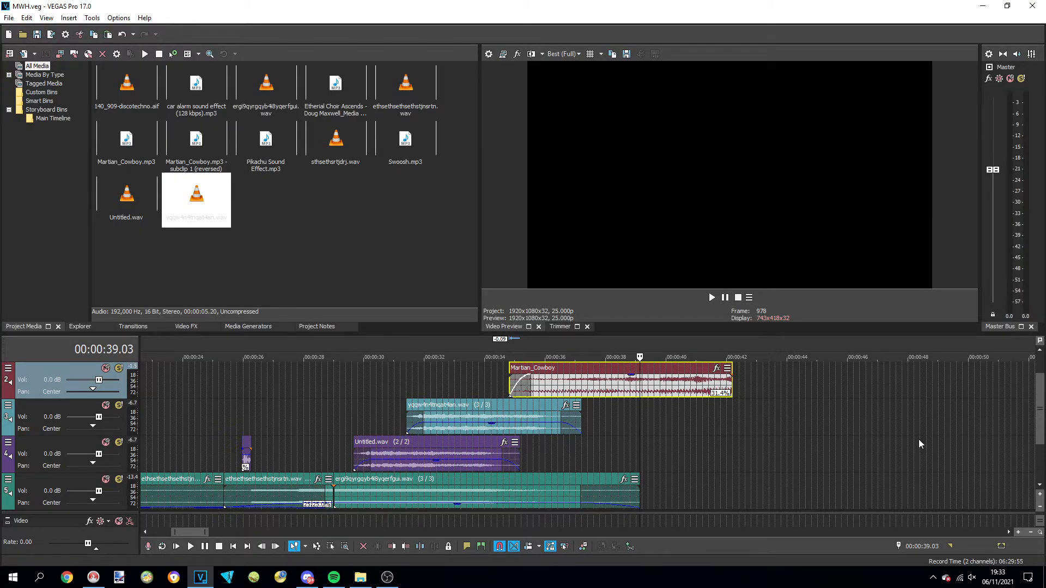
Render the Martian_Cowboy piece with the Fast flange preset at 100% depth and a 1.234 Hz rate, and play it from 00:00:34.20
click(342, 271)
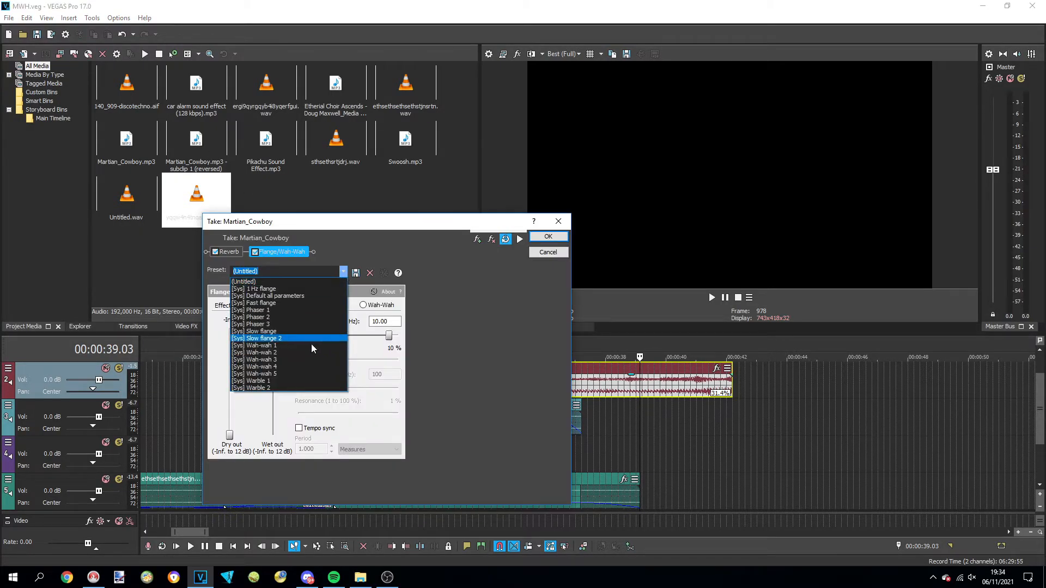
click(283, 303)
drag(358, 361, 421, 363)
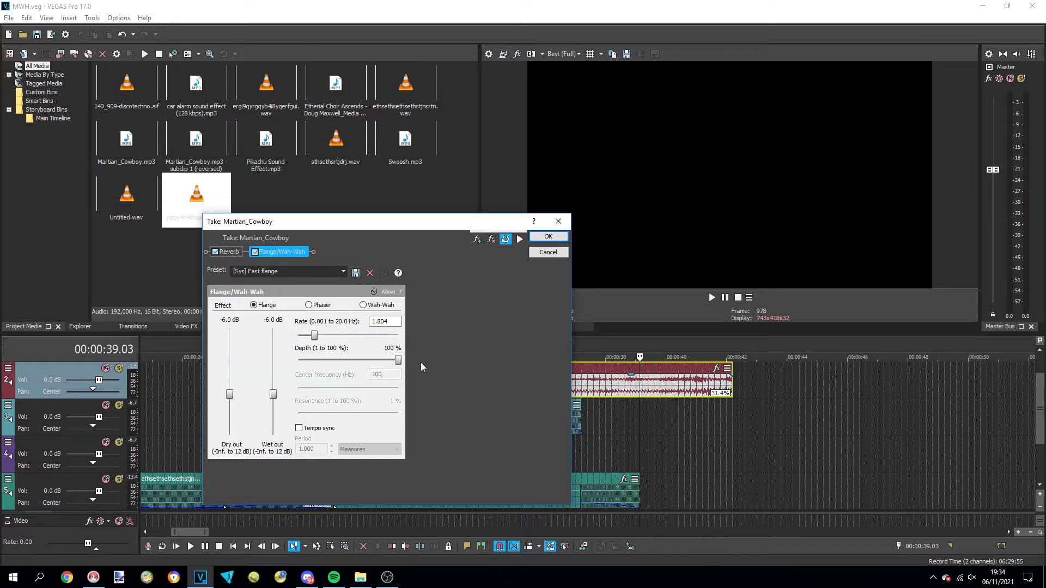
click(383, 322)
drag(383, 324, 369, 324)
text(1,234)
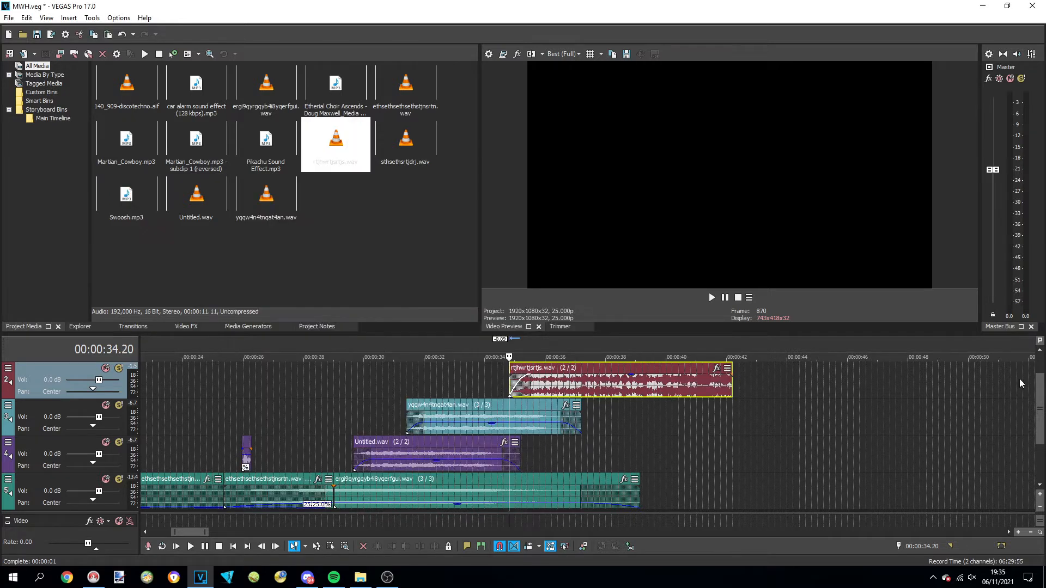
scroll(857, 412, up, 1)
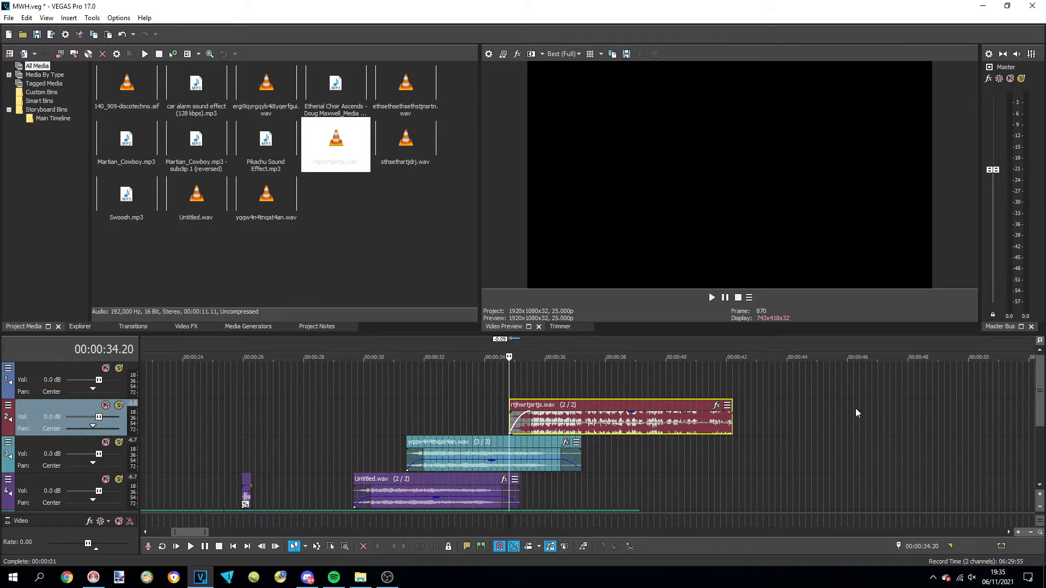
key(space)
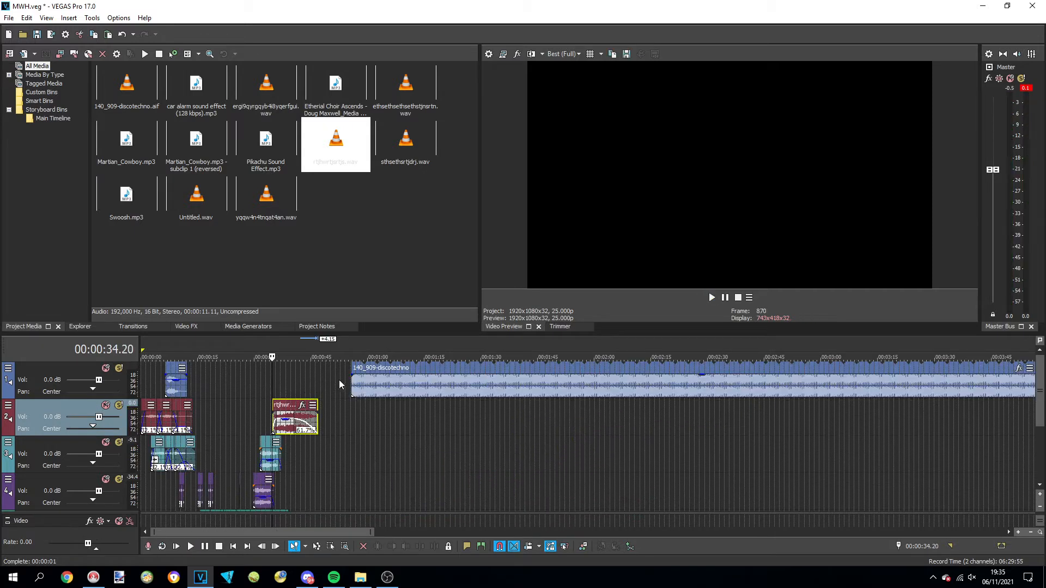
Import the High_To_Low_Sweep sound effect from the SFX folder and place it on the first track at about 0:38
click(384, 368)
key(ctrl+o)
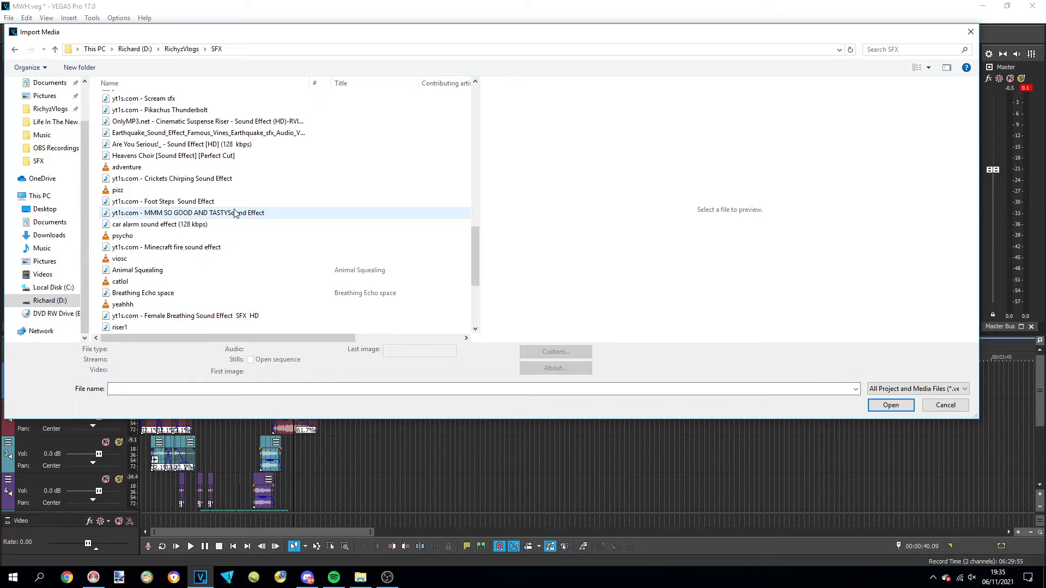
scroll(236, 234, down, 2)
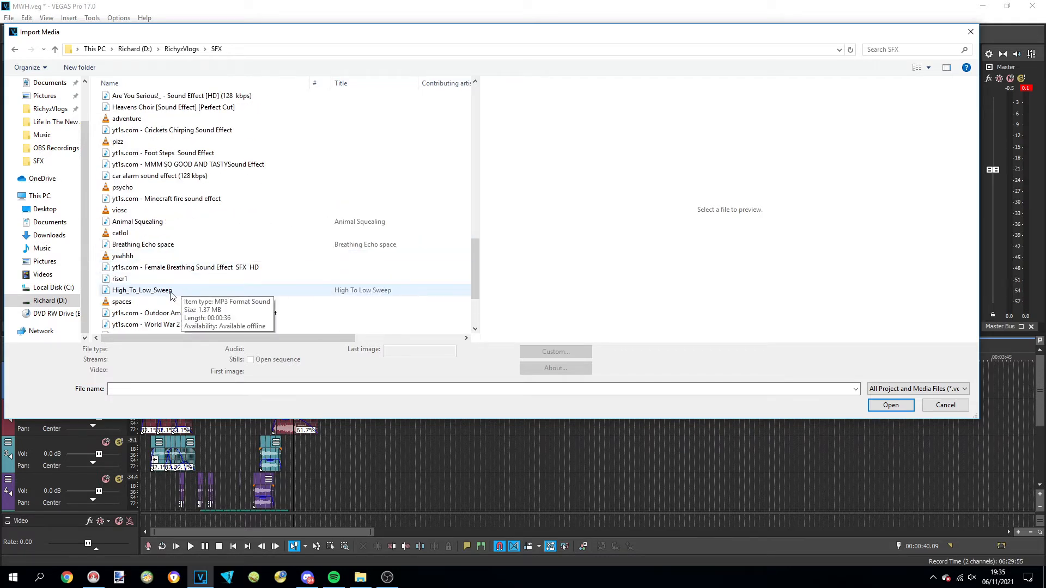
double_click(170, 293)
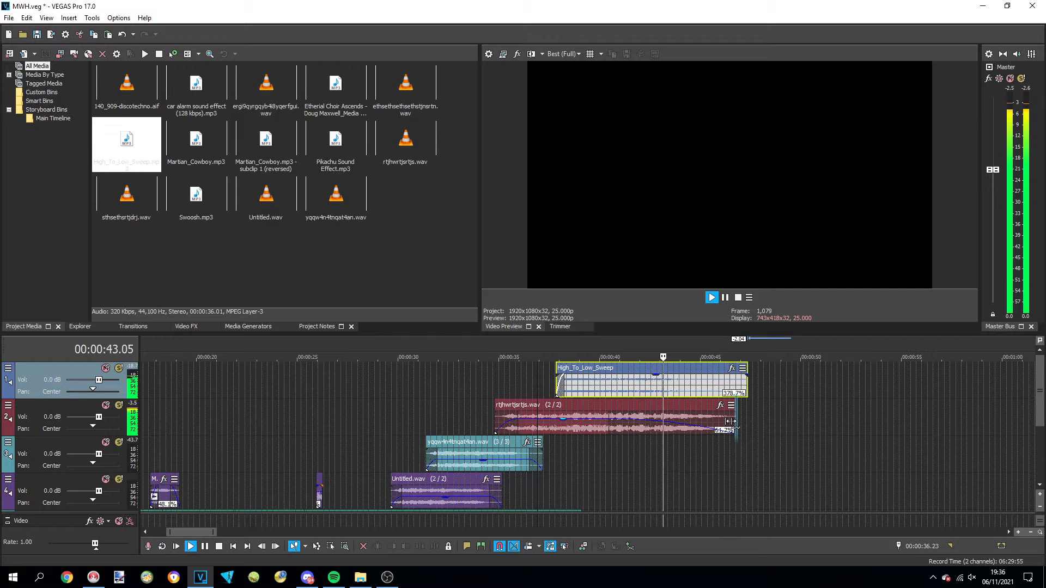
Shorten the flanged event on the second track to end at about 0:44 and compress the sweep to a 400.0% playback rate
drag(736, 420, 691, 420)
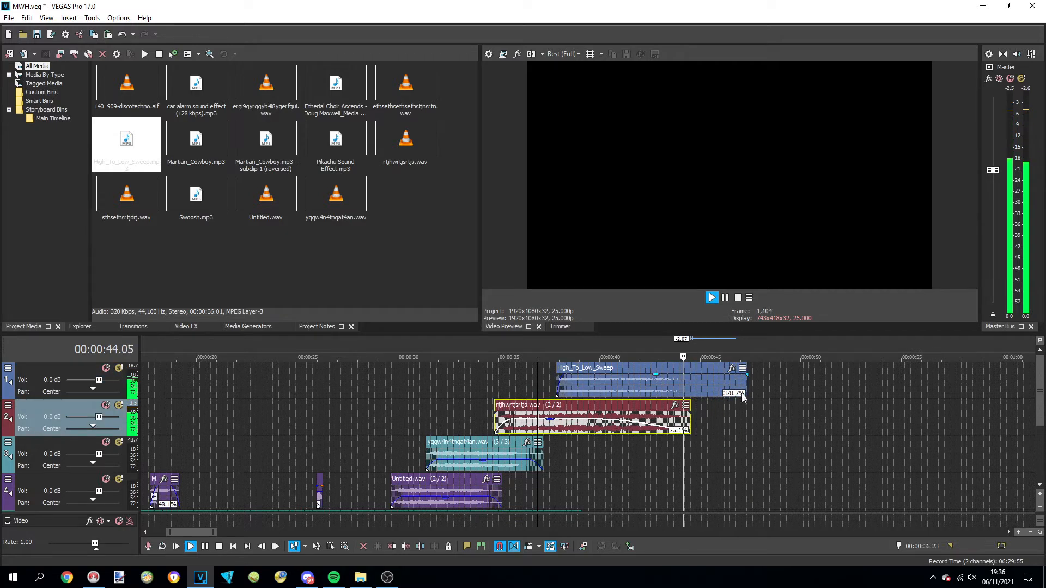
drag(744, 394, 735, 395)
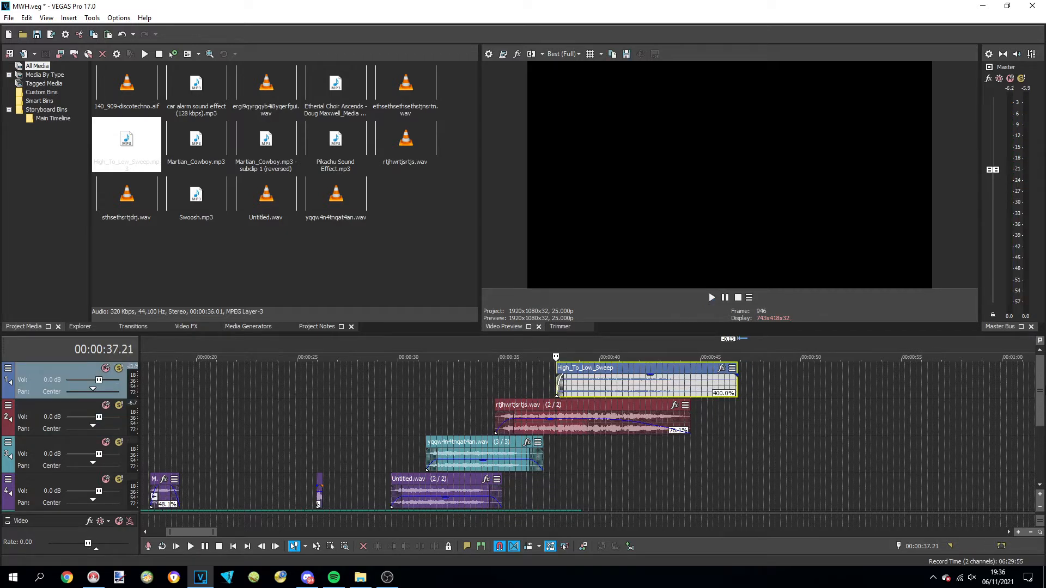
Import the 'Oh I'm Sleepy.' sound effect from the SFX folder and place it on the fourth track at about 0:20.5
scroll(1042, 489, down, 2)
click(215, 382)
scroll(369, 406, left, 5)
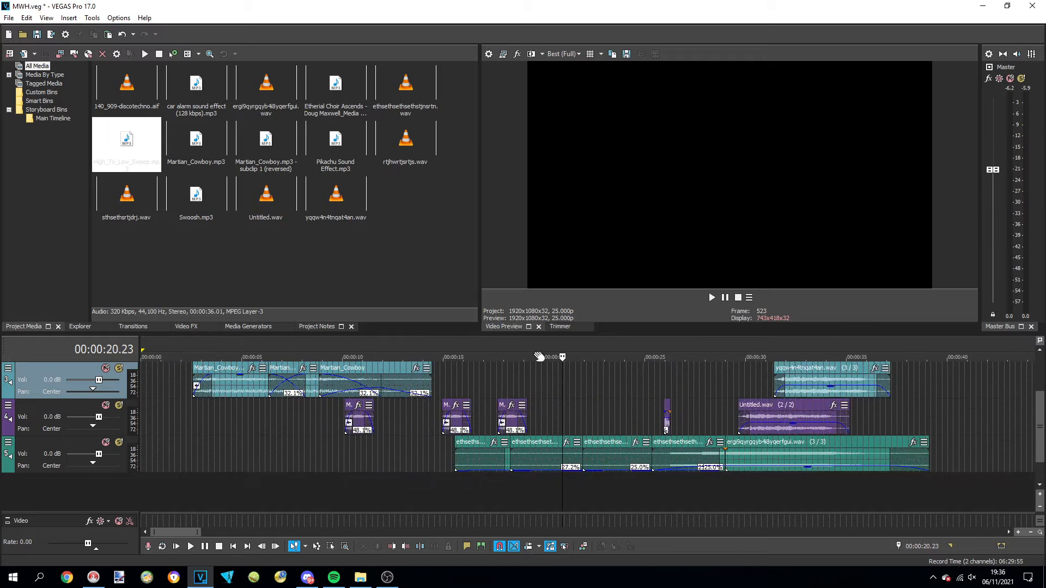
click(8, 19)
click(33, 133)
click(311, 134)
scroll(302, 223, down, 4)
drag(336, 145, 558, 416)
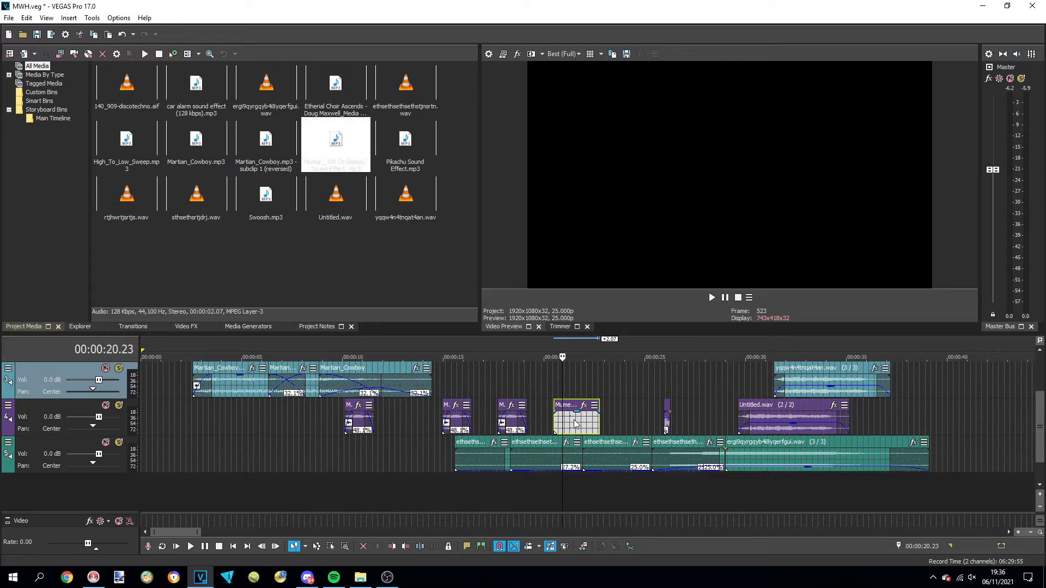
Reverse the 'Oh I'm Sleepy.' event and paste a copy on the third track at 00:00:20.16, then play that part
right_click(574, 419)
click(596, 413)
scroll(551, 346, up, 5)
click(595, 382)
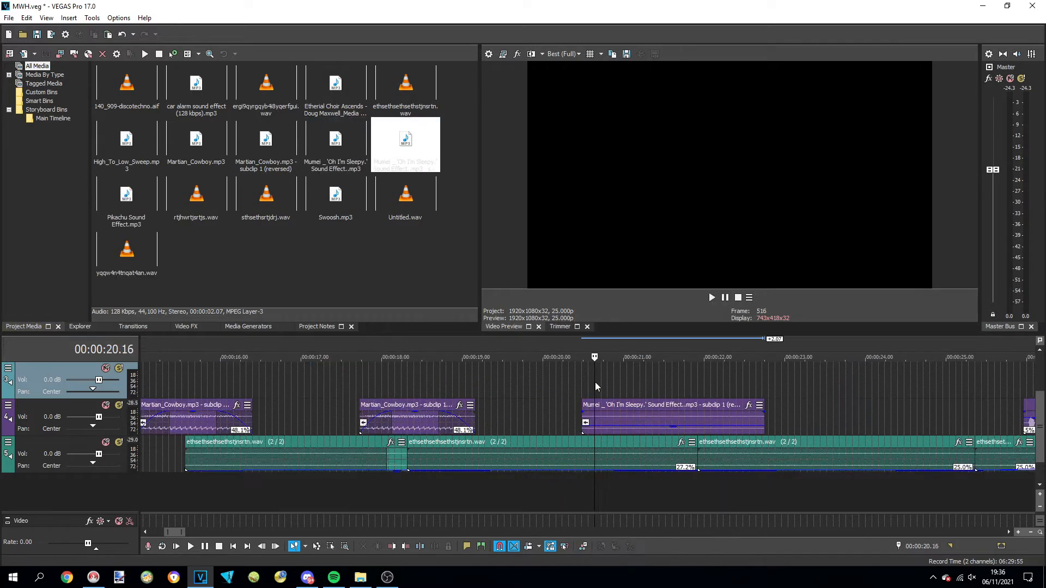
key(ctrl+v)
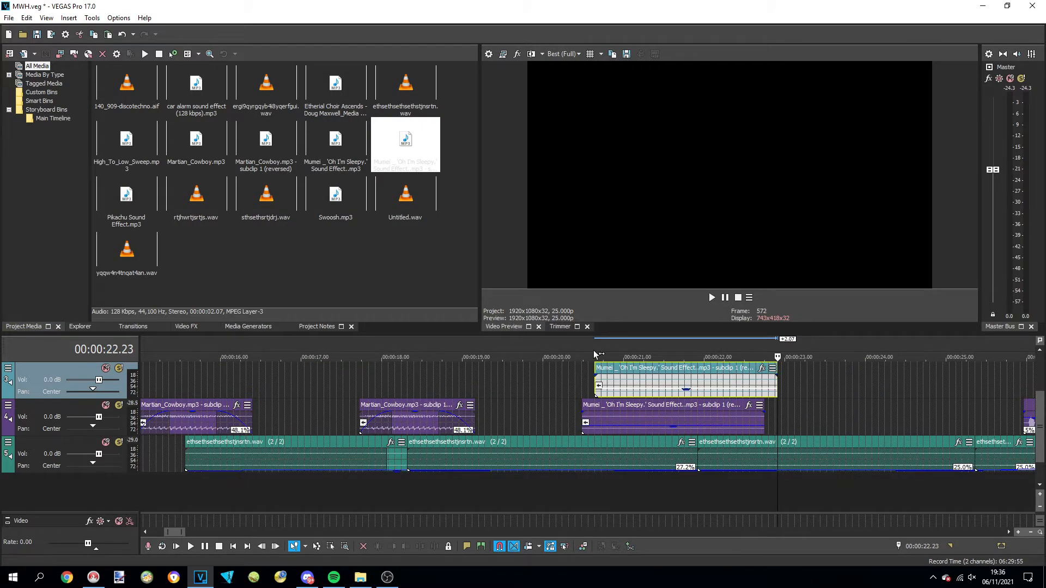
scroll(756, 447, down, 3)
click(493, 355)
key(space)
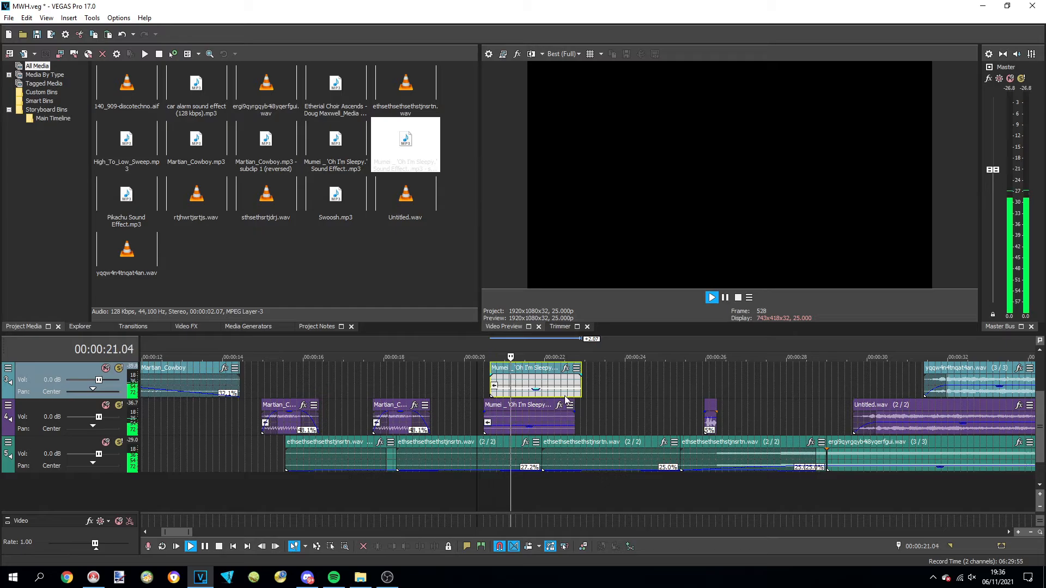
Set the reversed event's Pitch Shift to -7 semitones, preserving duration with mode A19. Drums (tiny echo)
drag(428, 269, 400, 268)
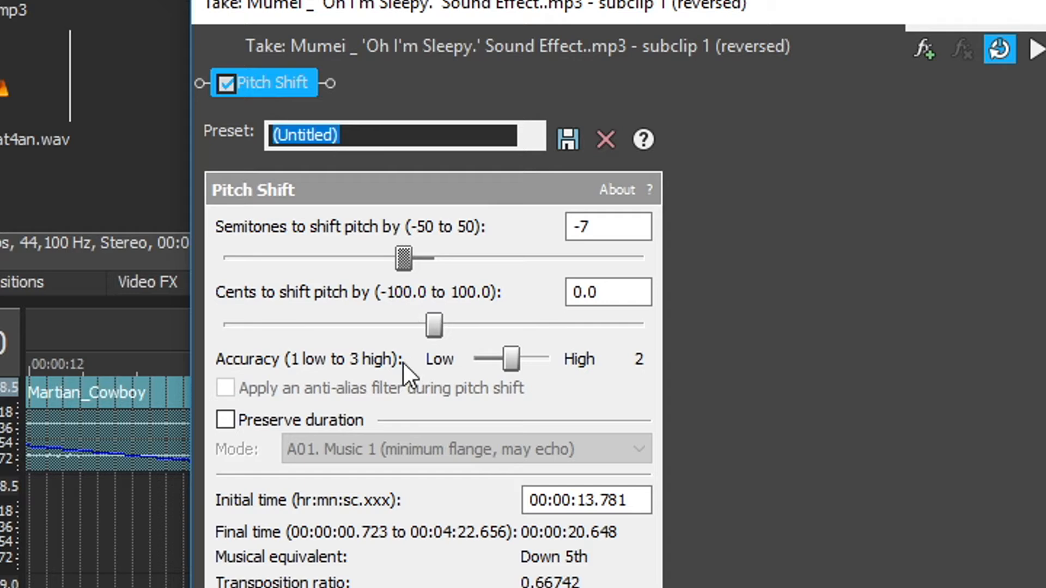
click(225, 420)
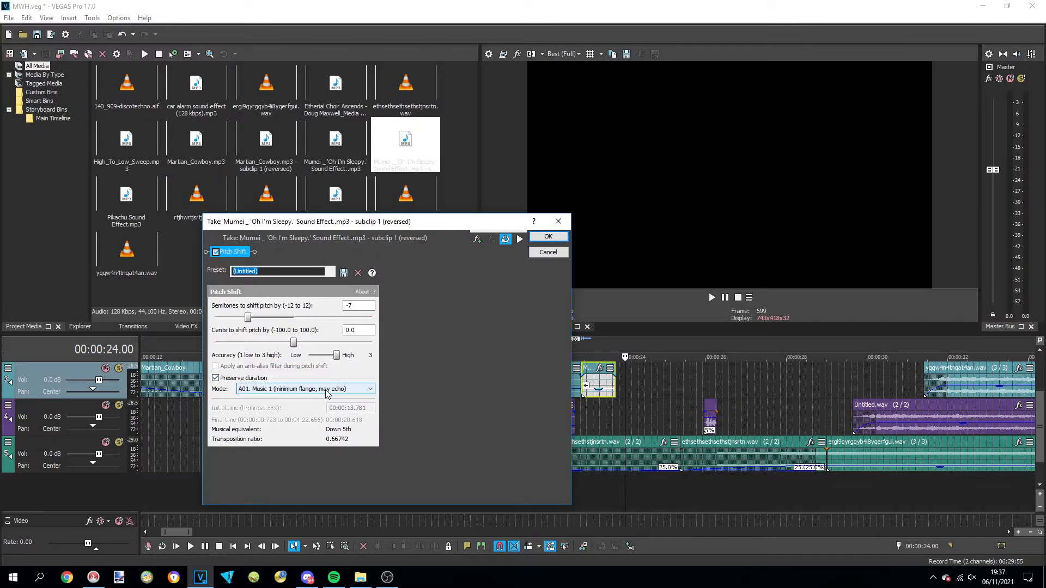
click(327, 389)
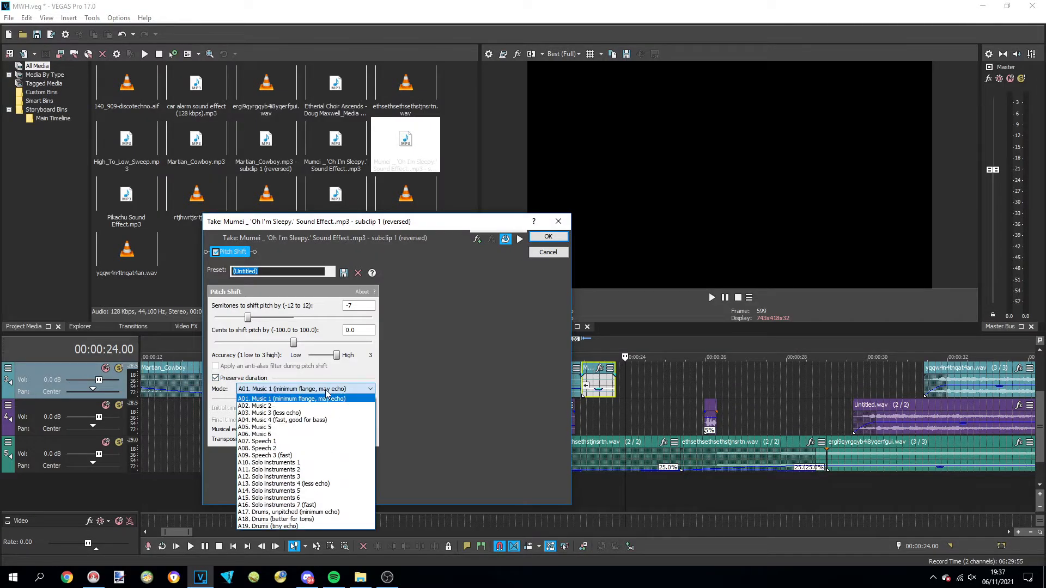
click(321, 524)
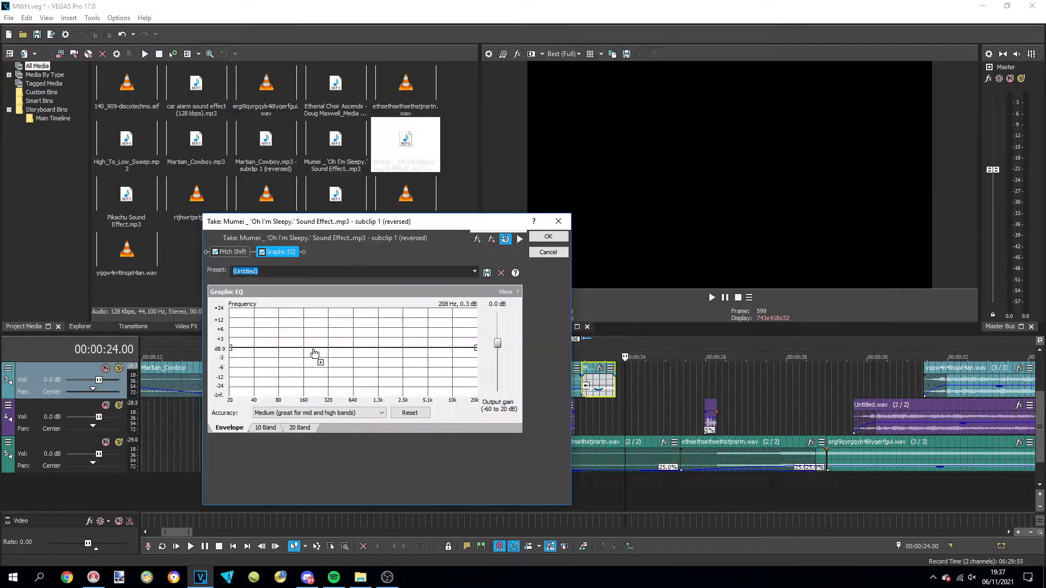
Add ExpressFX Distortion to the reversed event and render it as a Wave (Microsoft) file with the Default Template
click(306, 349)
drag(268, 353, 290, 346)
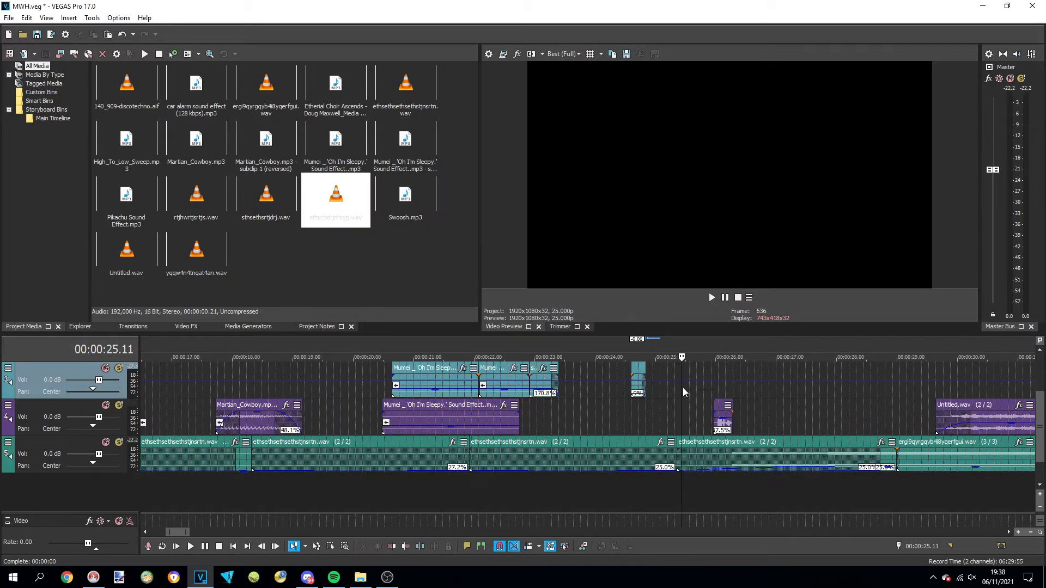
drag(682, 387, 562, 401)
scroll(698, 390, up, 3)
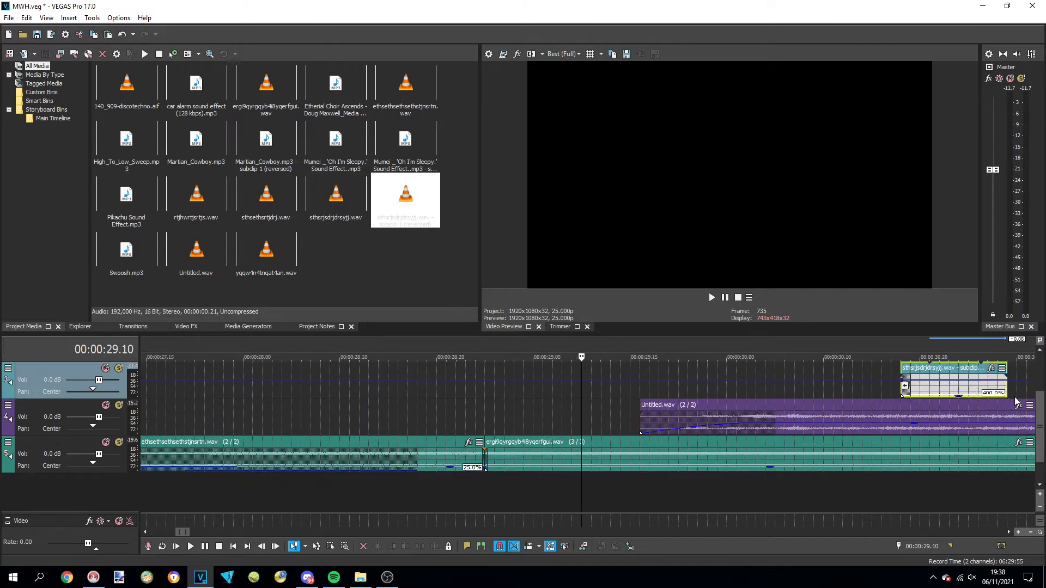
Import the Anime wow sound effect from the SFX folder and place it on the third track at about 0:43
click(9, 17)
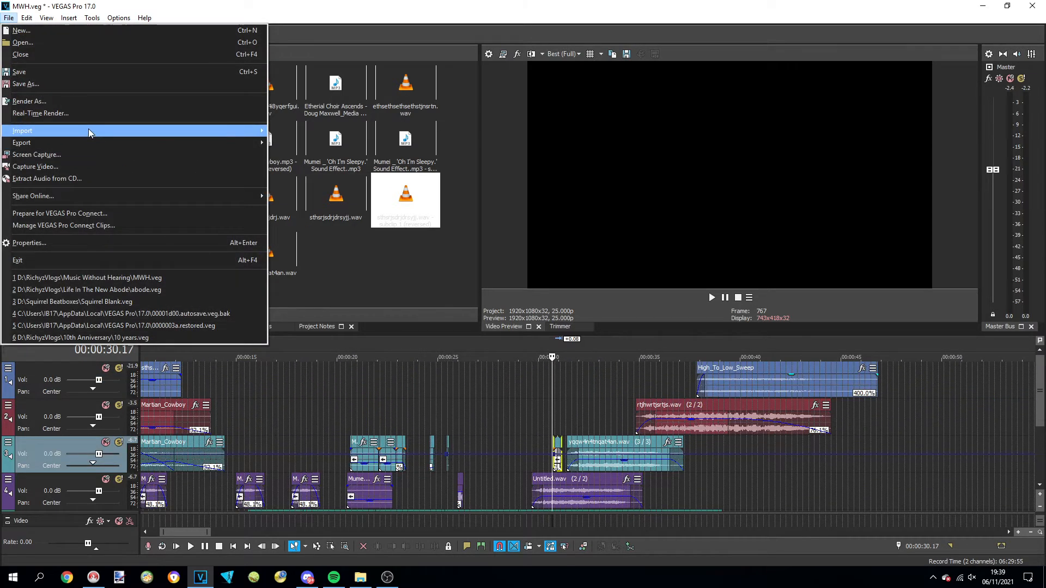
mouse_move(88, 131)
click(318, 134)
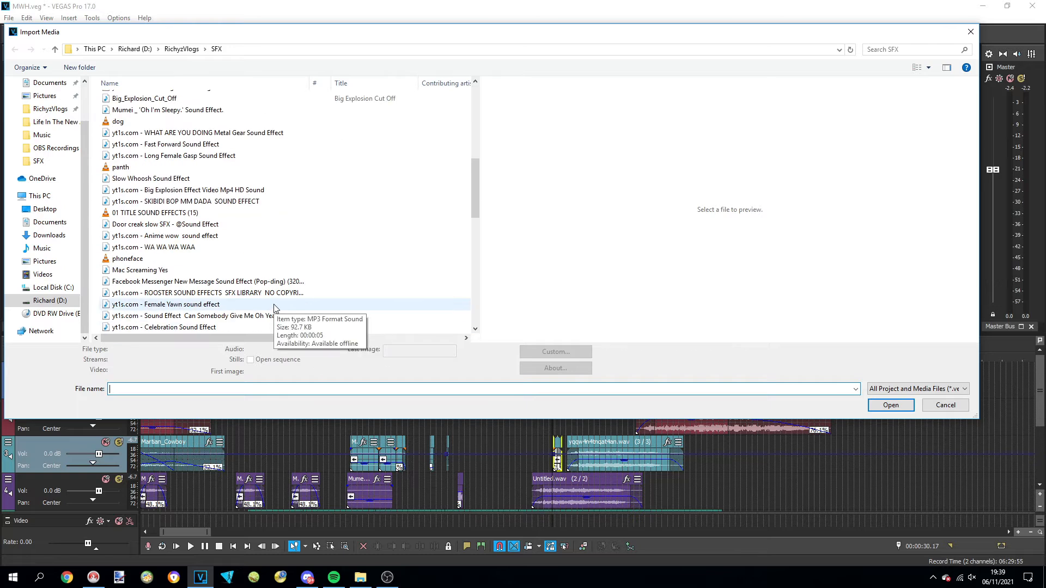
scroll(274, 308, down, 1)
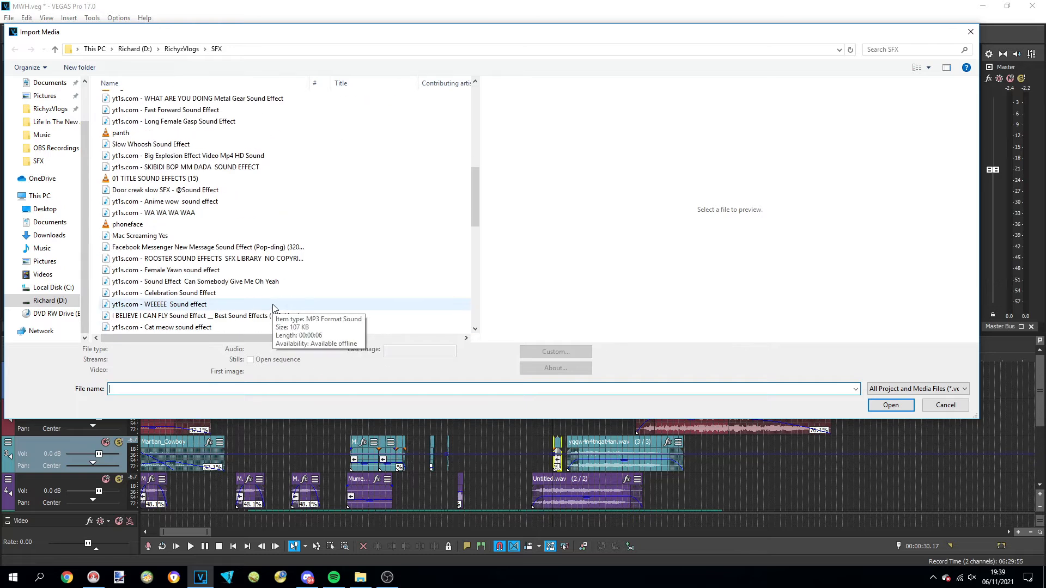
double_click(199, 203)
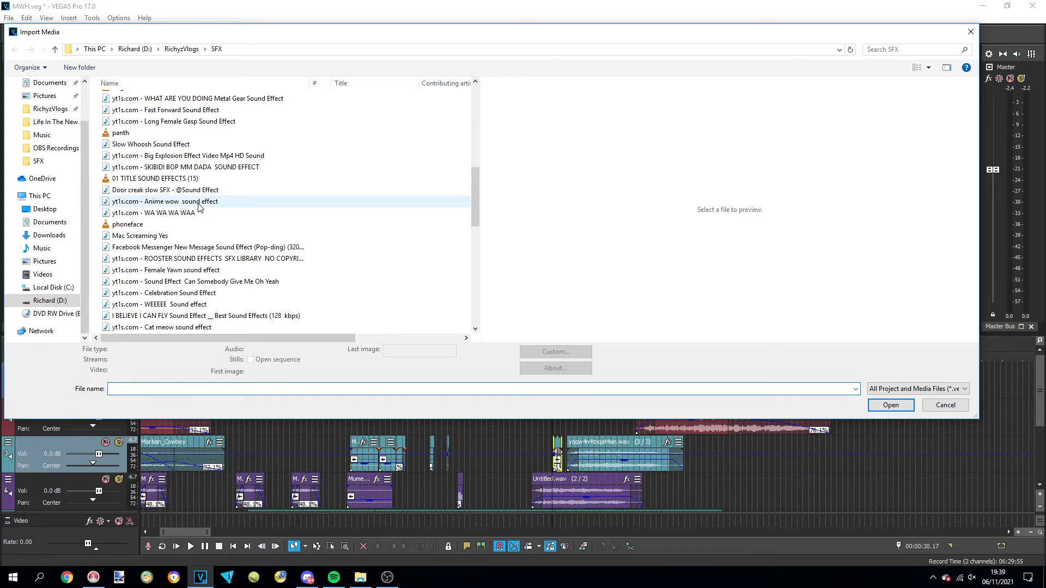
drag(884, 449, 851, 469)
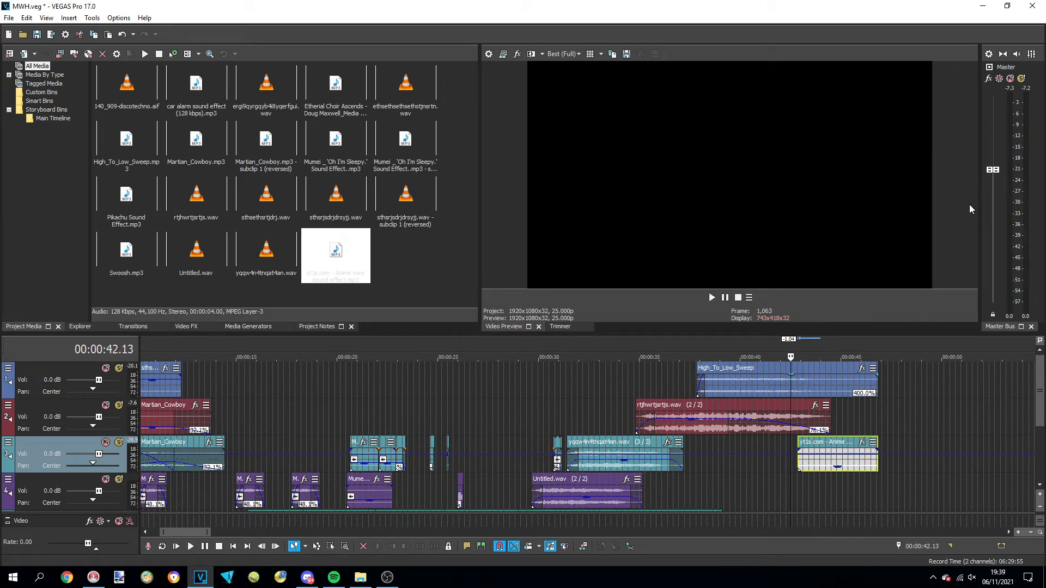
Place Swoosh after the flanged event and make the sweep, Anime wow and flanged events end at 00:00:43.12, the last at an 85.3% rate
drag(126, 251, 928, 430)
drag(853, 387, 565, 375)
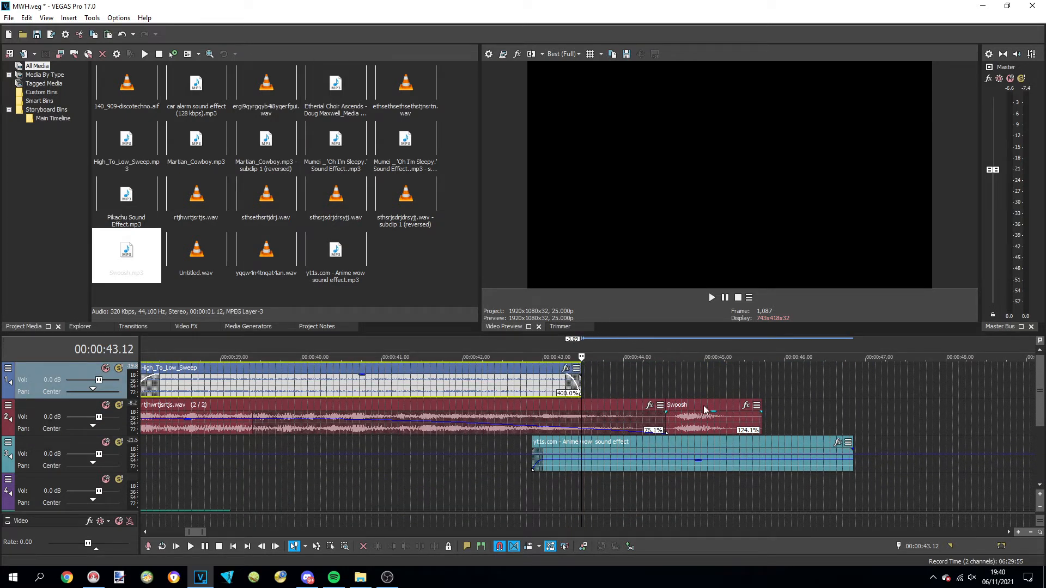
drag(636, 444, 496, 444)
drag(664, 420, 581, 420)
Move the Swoosh event to the fourth track at about 0:43, trim its end, and play the passage
drag(679, 420, 587, 485)
drag(629, 488, 598, 490)
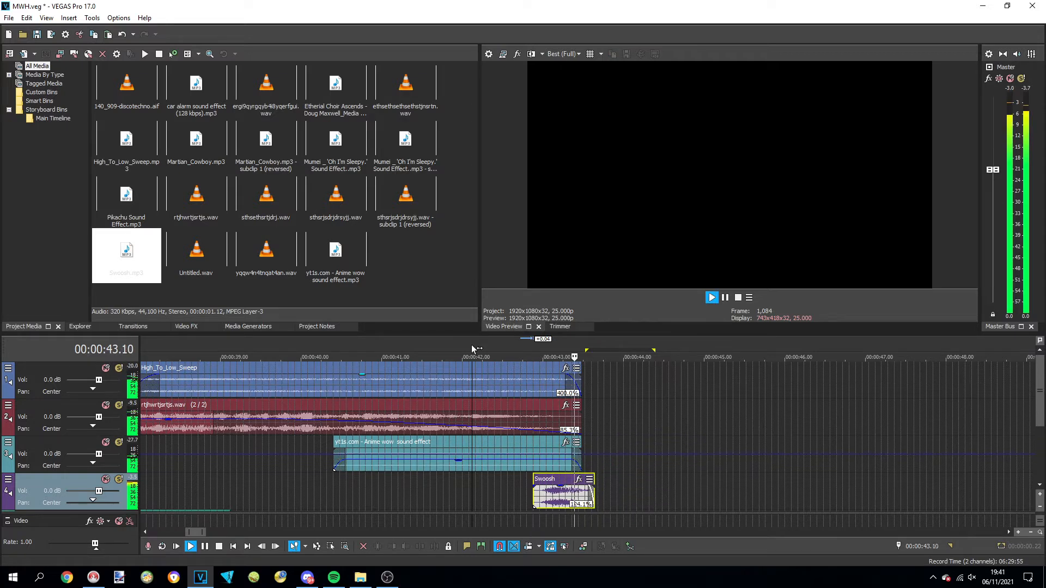
key(space)
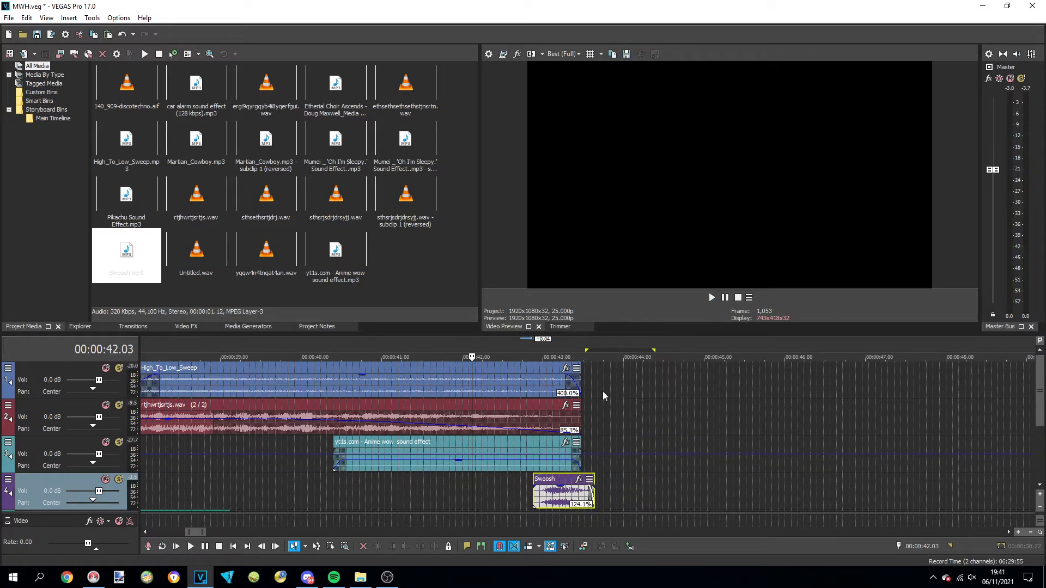
Place the 140_909-discotechno loop on the first track after the sweep and extend it past 2:00
click(582, 390)
click(587, 391)
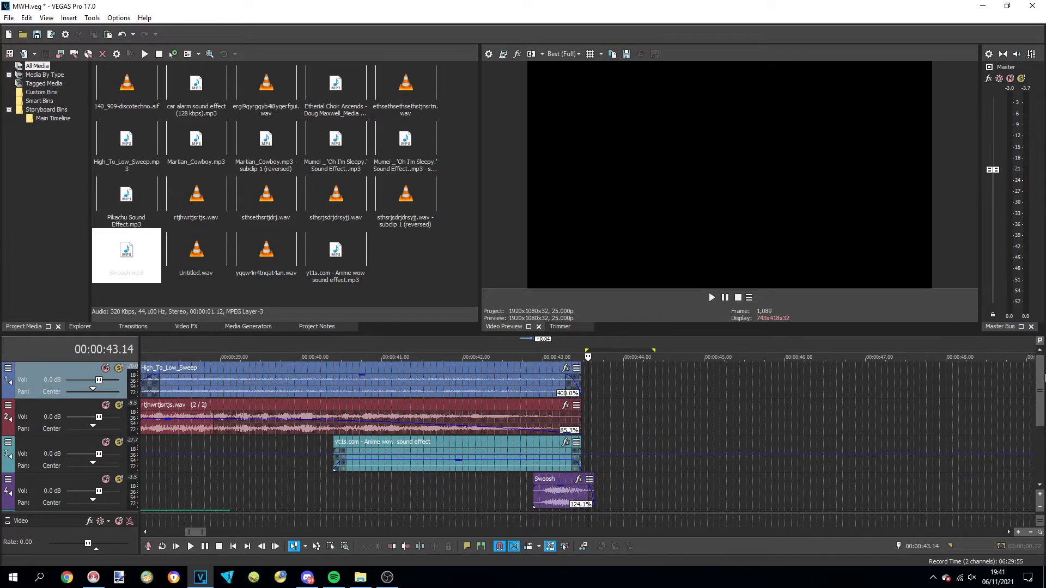
scroll(916, 423, down, 3)
scroll(904, 416, down, 5)
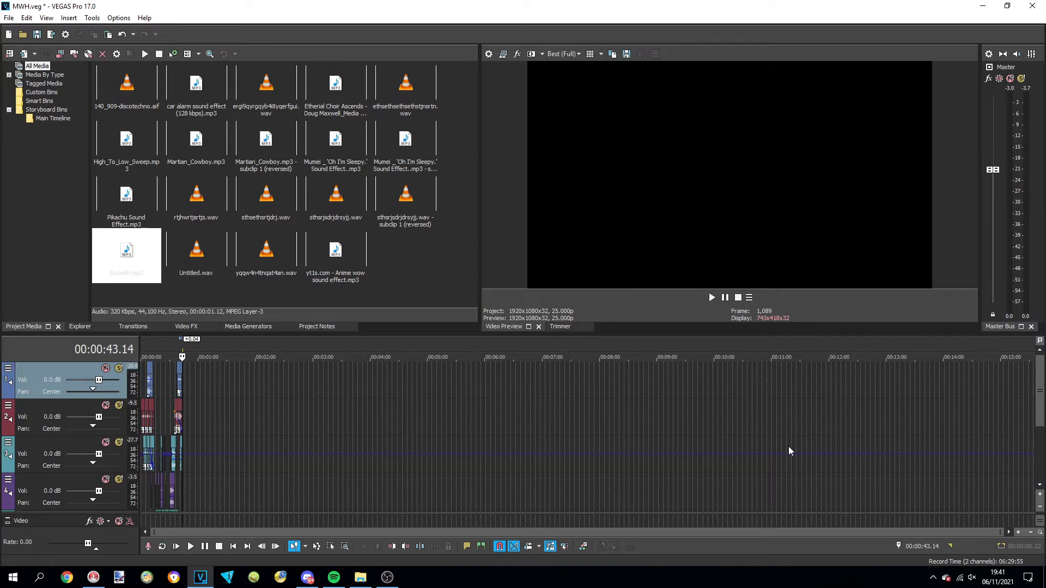
scroll(708, 445, down, 2)
scroll(642, 444, up, 2)
click(1035, 391)
drag(1038, 392, 1045, 485)
click(207, 87)
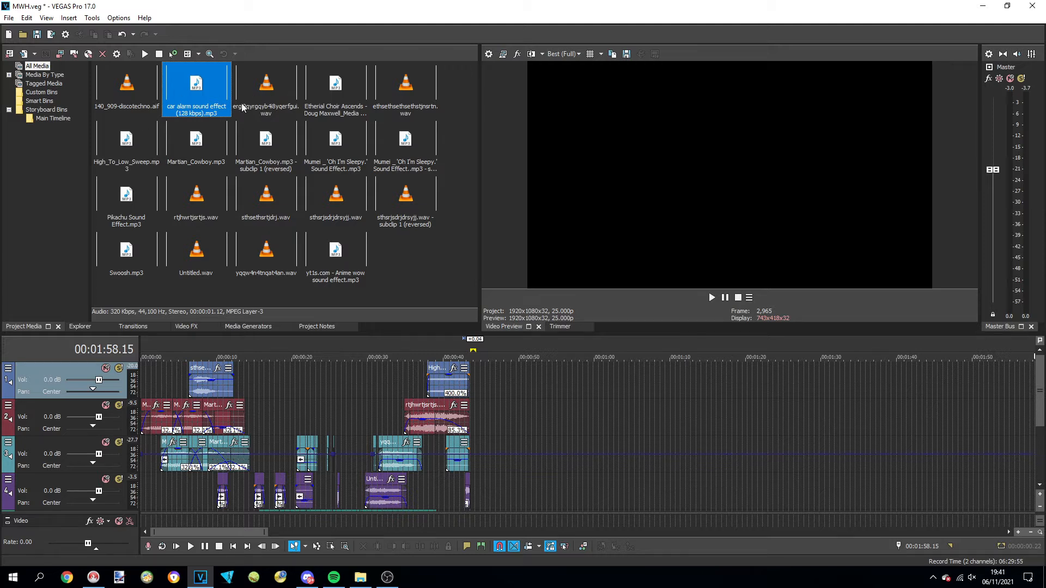
drag(139, 103, 485, 387)
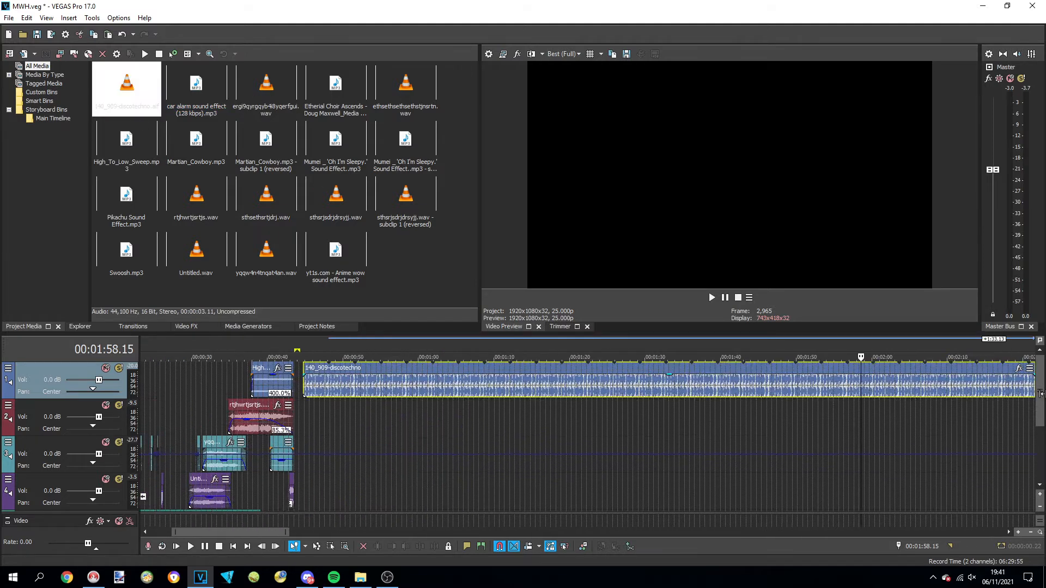
drag(1041, 393, 1043, 393)
Move the discotechno loop to start exactly where the sweep ends, at 00:00:43.12
scroll(599, 381, down, 5)
click(185, 357)
scroll(191, 370, up, 8)
drag(604, 375, 555, 375)
Import 909-Kick-T0A0A7 from the SFX folder and place it on the second track at about 0:44
click(9, 18)
mouse_move(243, 133)
click(289, 131)
click(217, 122)
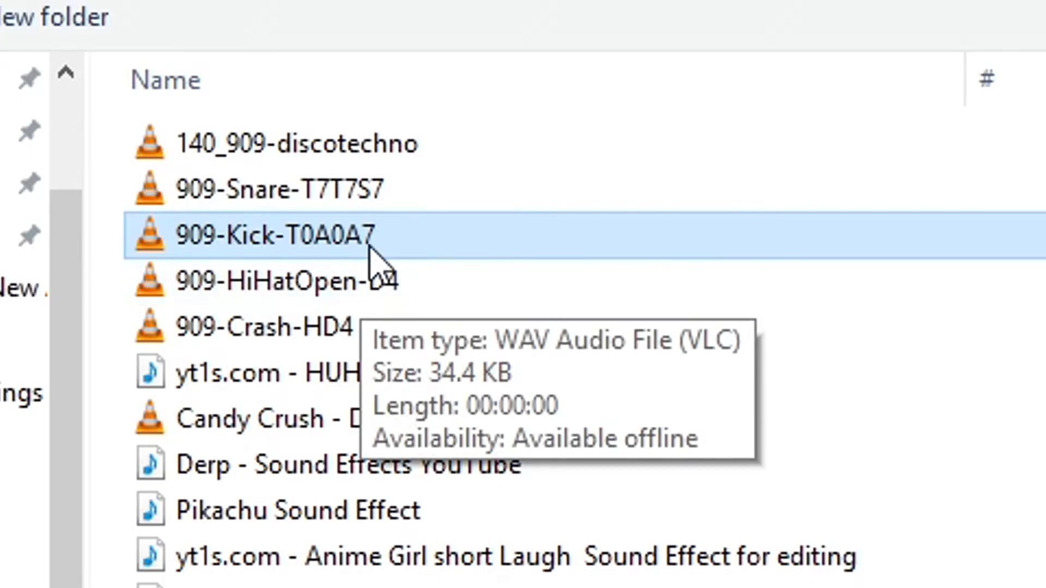
double_click(359, 232)
drag(210, 105, 550, 418)
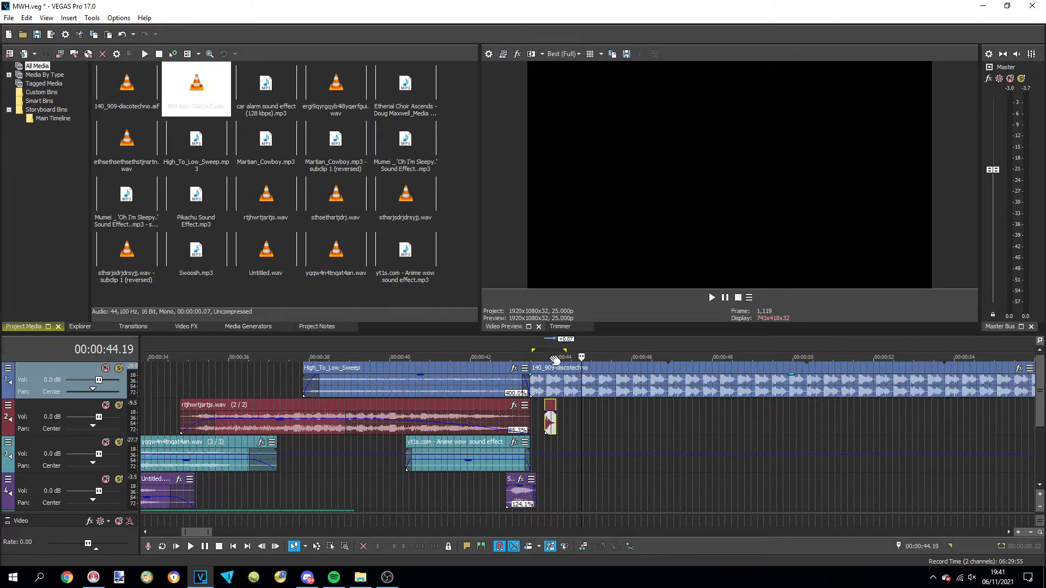
Align the kick event with the start of the discotechno loop and play the two together
scroll(551, 417, up, 5)
drag(390, 410, 303, 410)
scroll(664, 413, down, 3)
key(space)
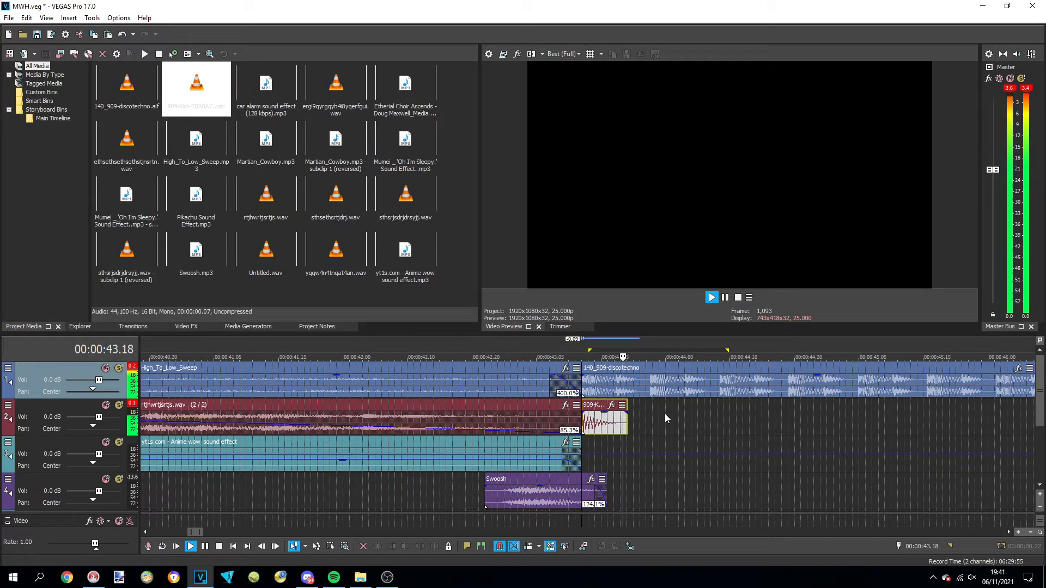
scroll(667, 414, down, 3)
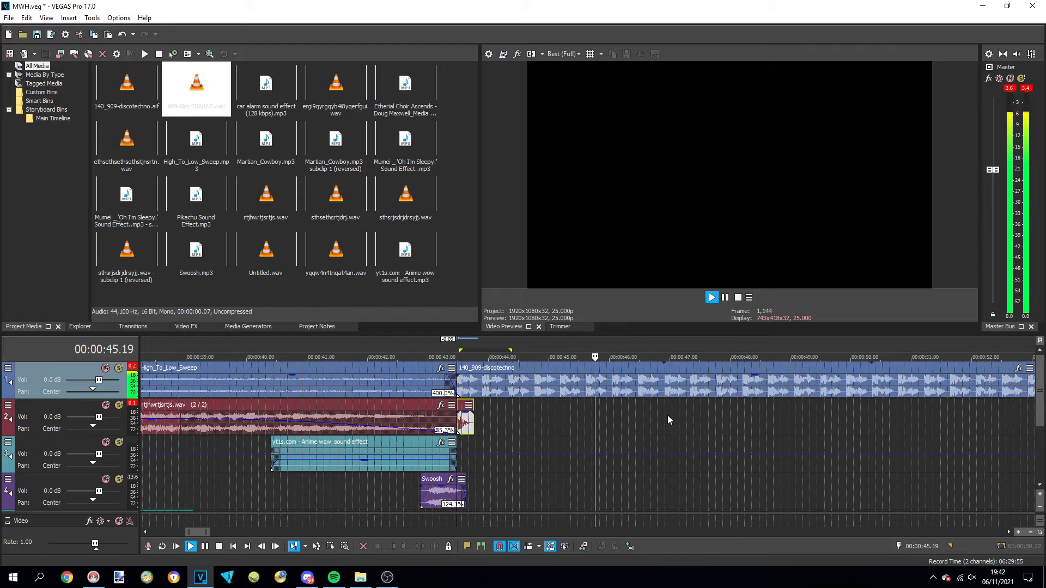
key(space)
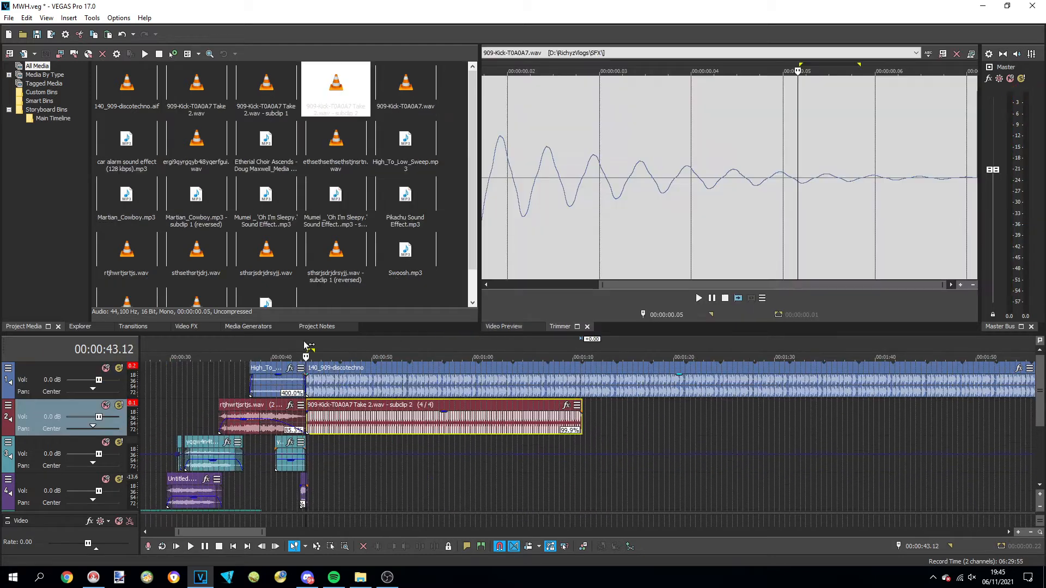
key(space)
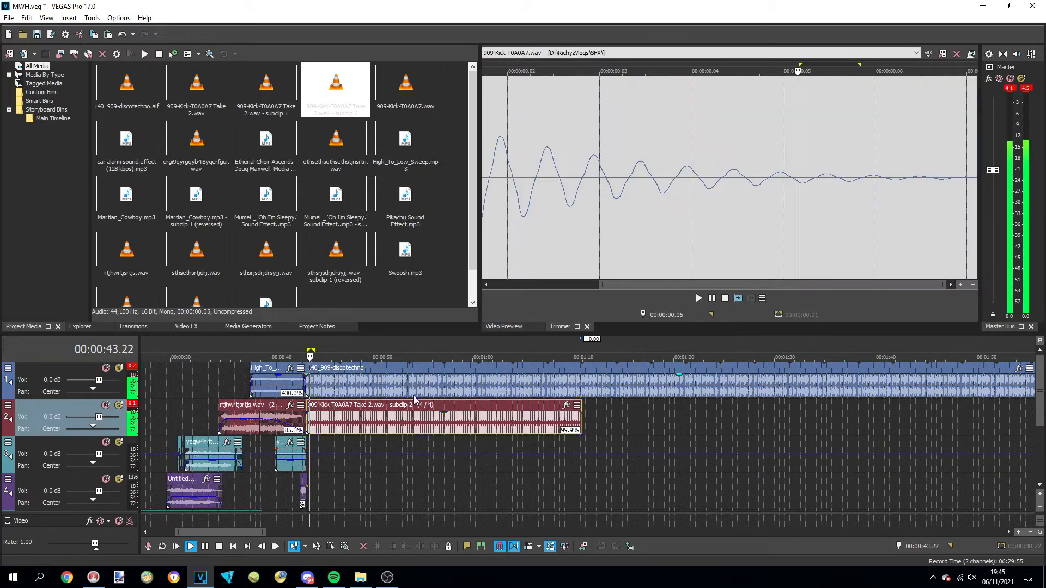
Play the looped kick, mute the first track, and lower the kick event's volume
click(105, 368)
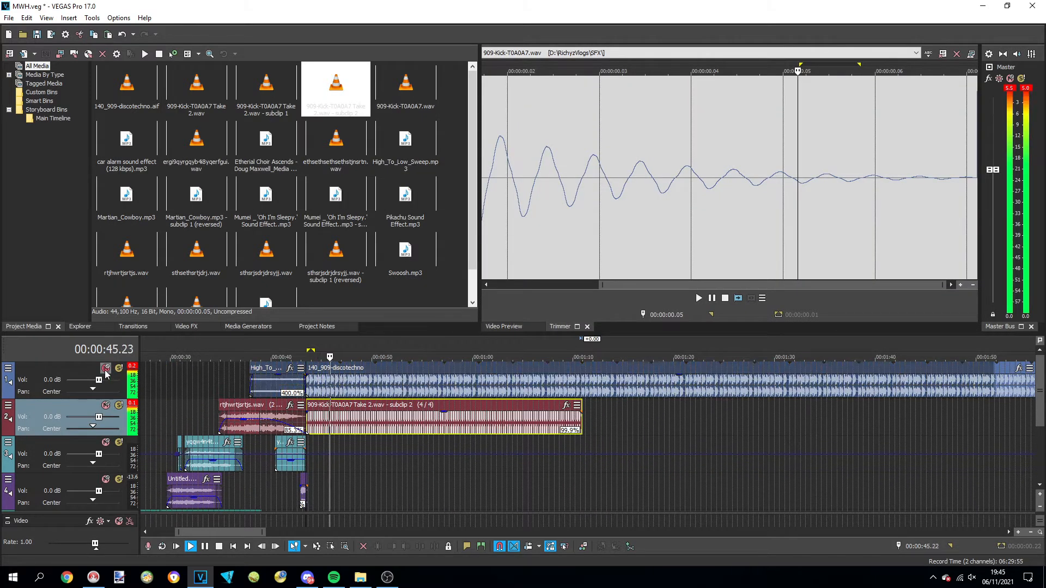
drag(338, 412, 338, 421)
key(space)
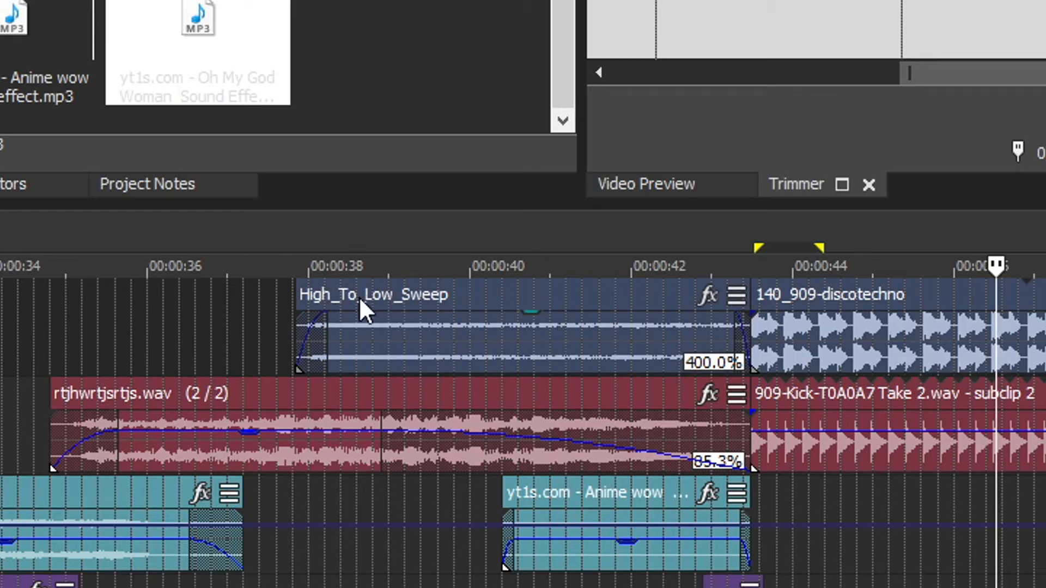
Add the Oh My God Woman sound effect to the fourth track at about 0:49 and play it with the kick
right_click(534, 341)
click(610, 419)
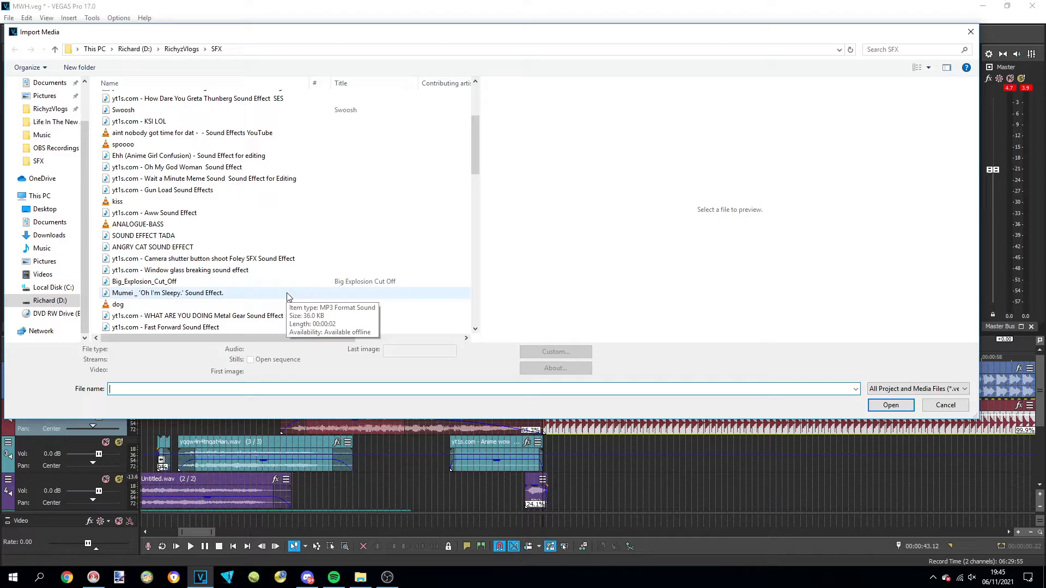
scroll(262, 272, up, 1)
double_click(211, 199)
drag(361, 283, 728, 492)
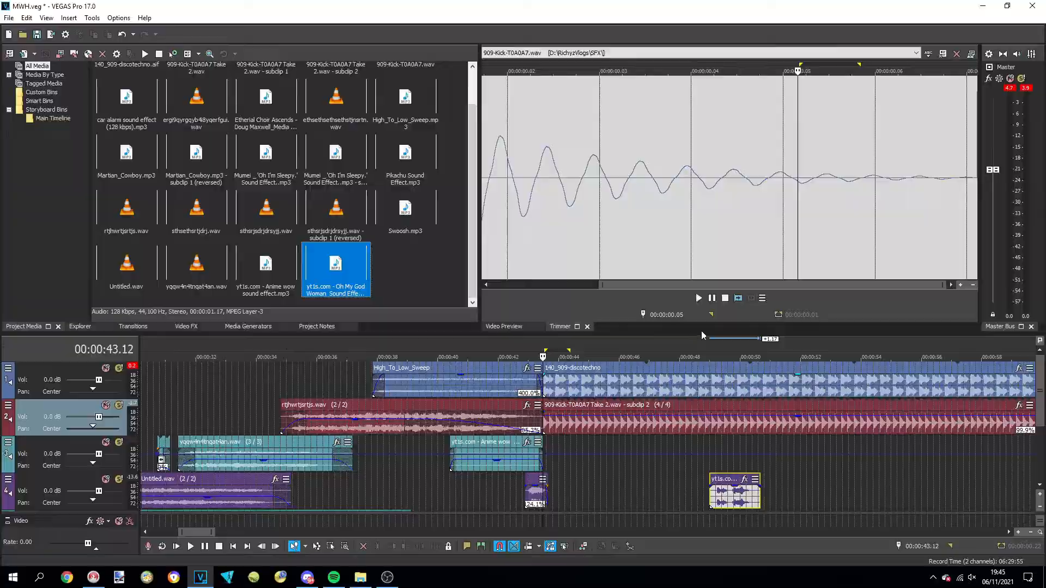
click(702, 337)
key(space)
key(space)
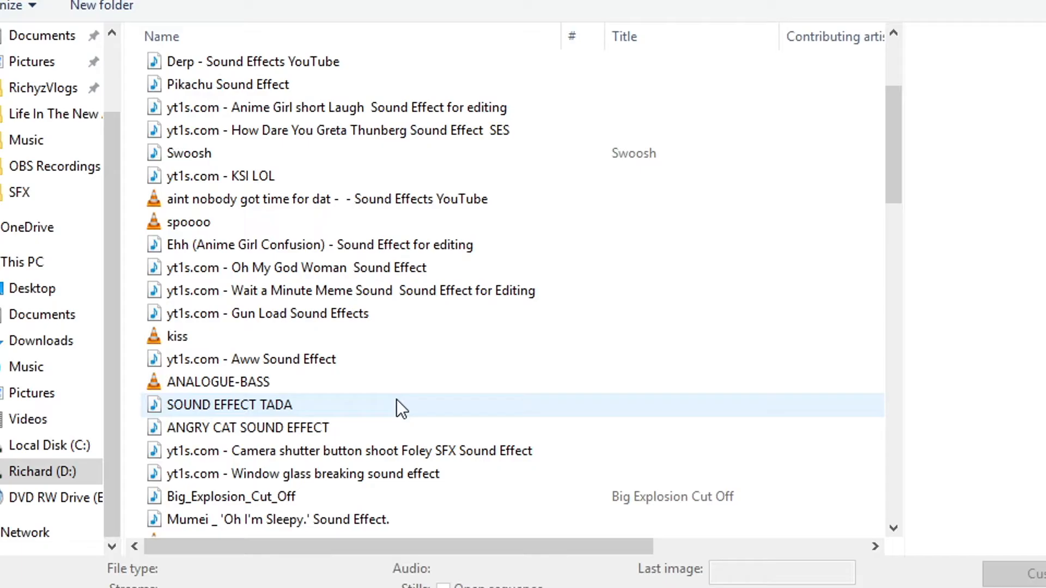
Browse the SFX folder for another sound effect to import
scroll(407, 396, down, 15)
scroll(436, 394, up, 1)
scroll(436, 394, down, 2)
drag(894, 467, 930, 491)
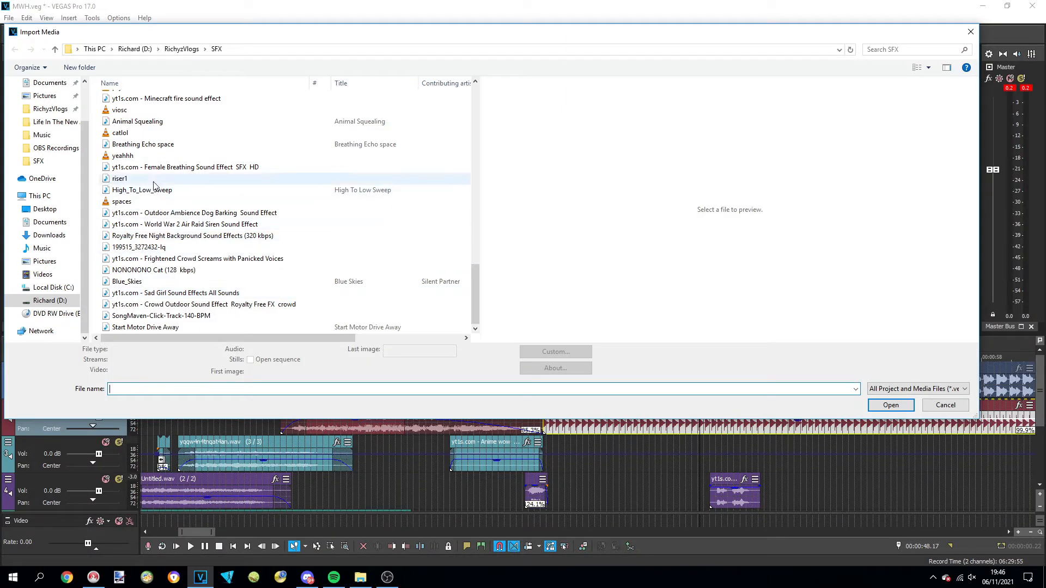
scroll(335, 432, up, 1)
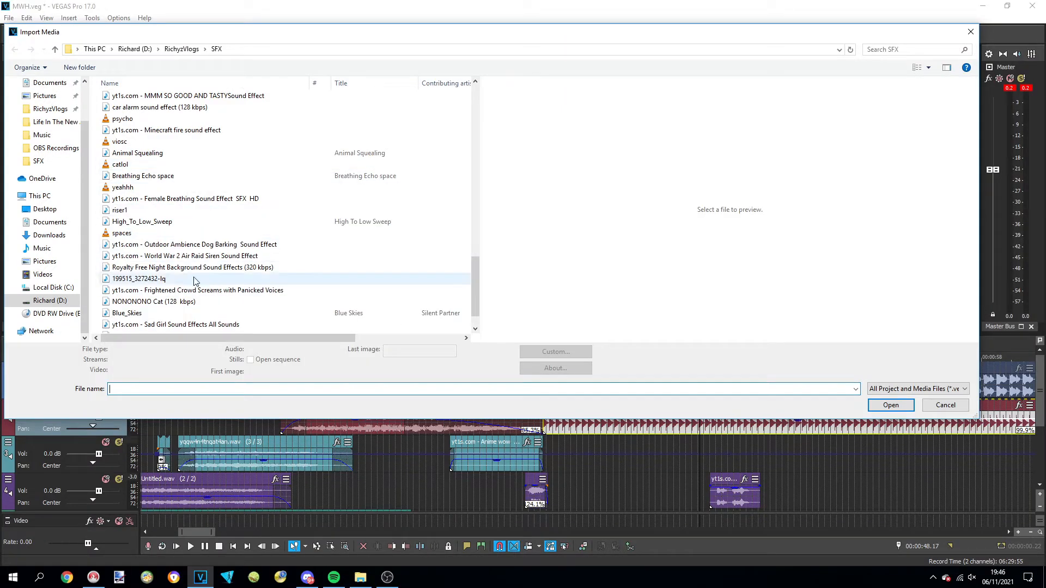
scroll(227, 228, up, 3)
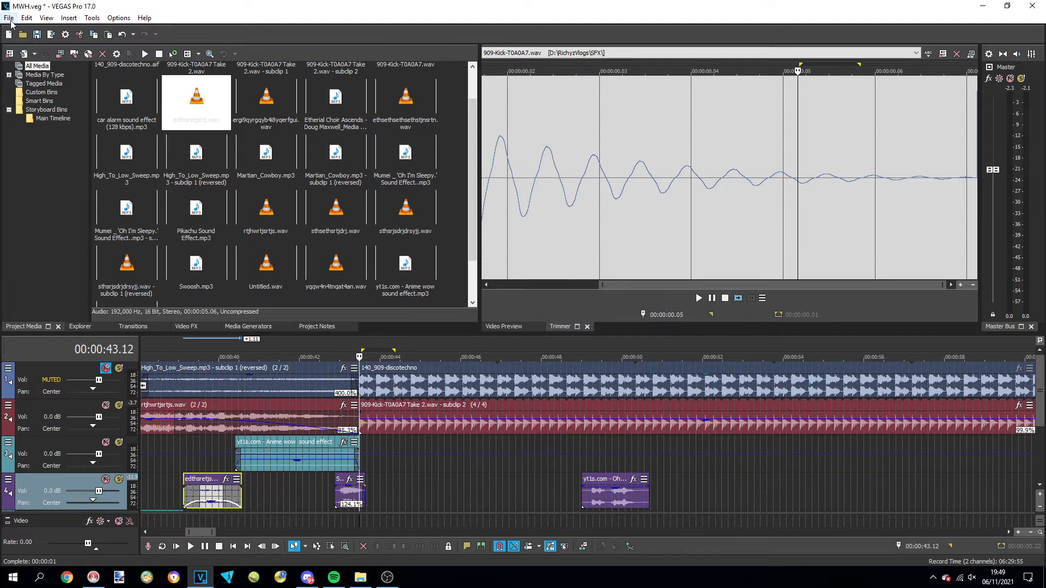
Import the Jaws track from the RichyzVlogs Music folder into the project media
click(9, 18)
mouse_move(55, 131)
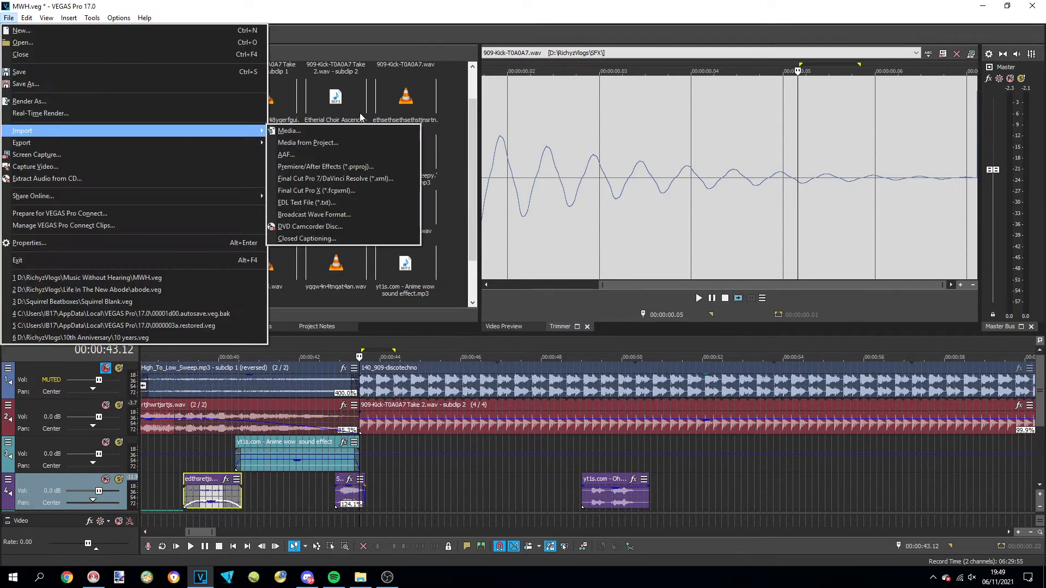
click(356, 129)
scroll(305, 251, down, 10)
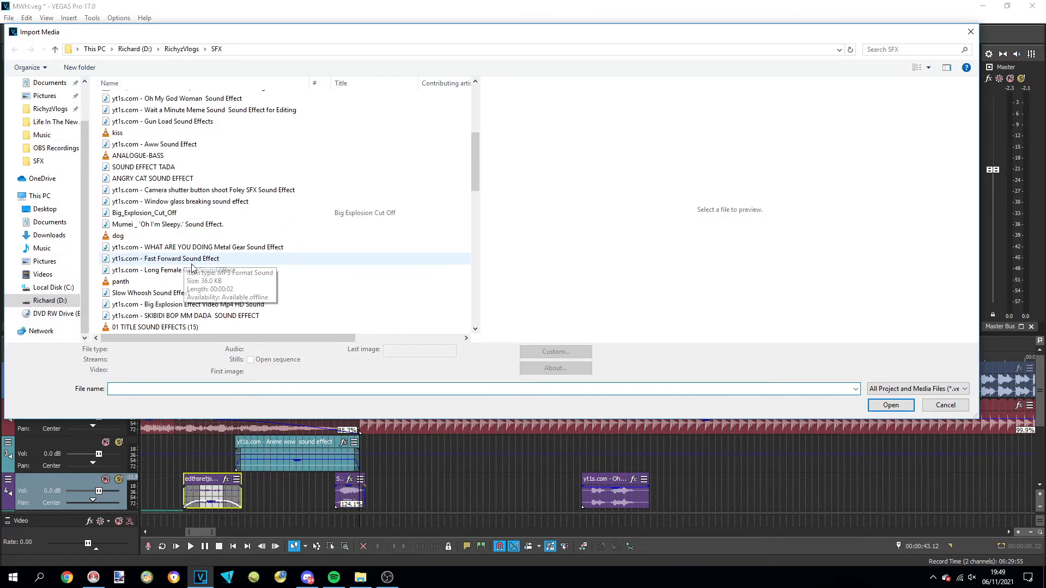
scroll(269, 273, down, 4)
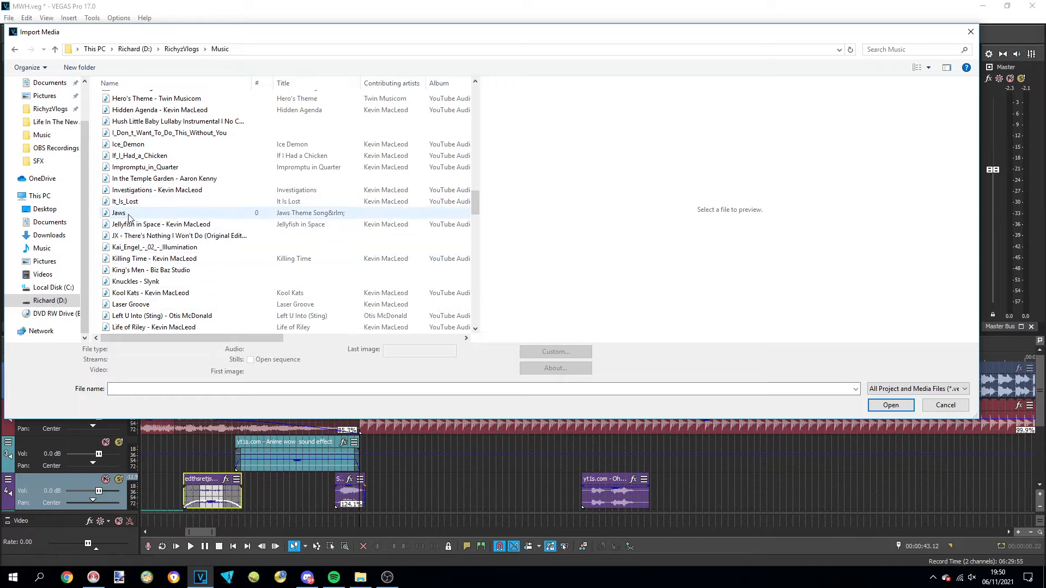
double_click(124, 215)
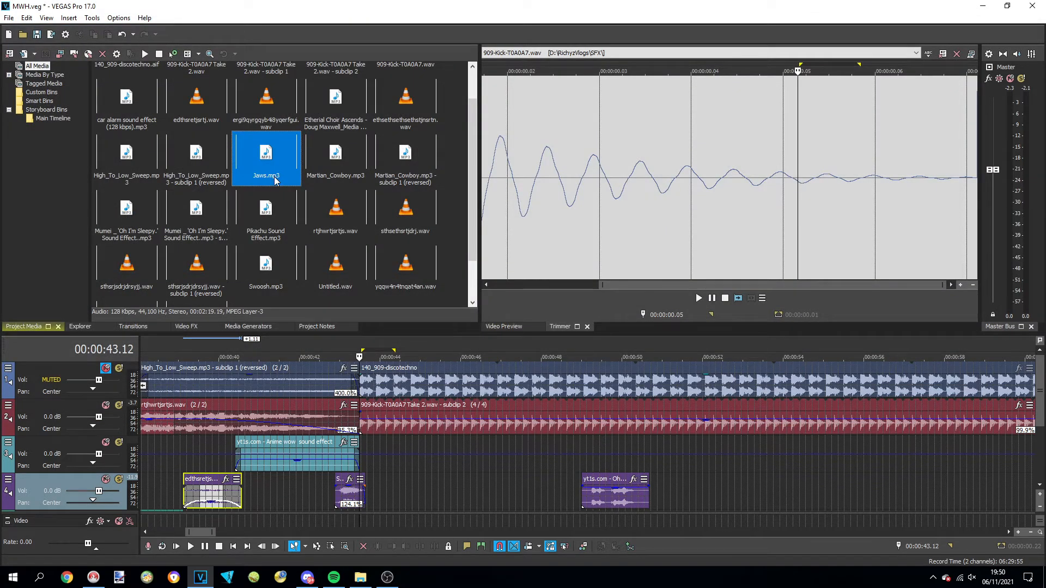
Add the Jaws track to the third track after the start of the kick loop and play them together
drag(275, 181, 463, 460)
key(space)
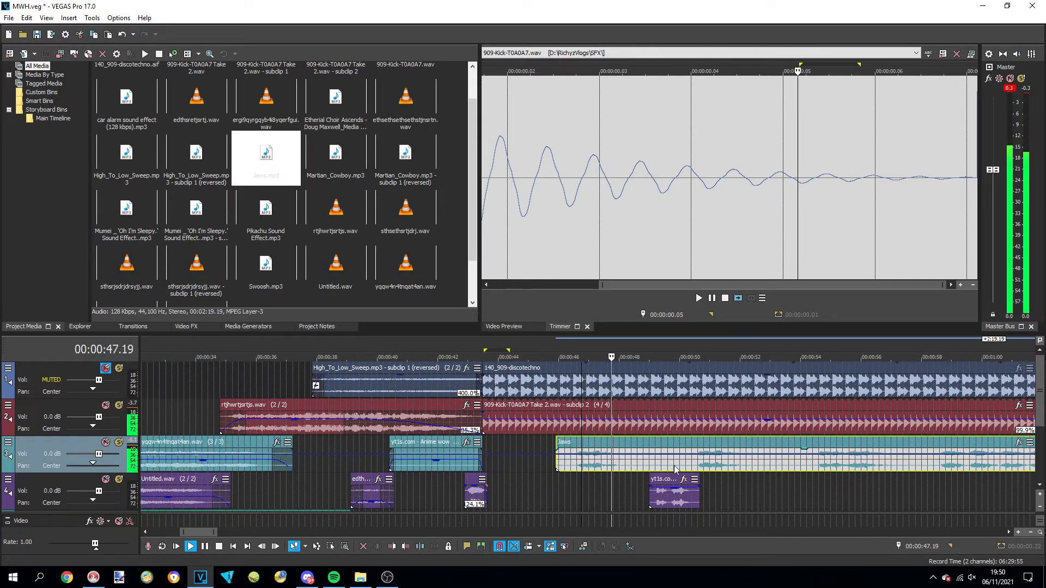
key(space)
key(space)
key(space)
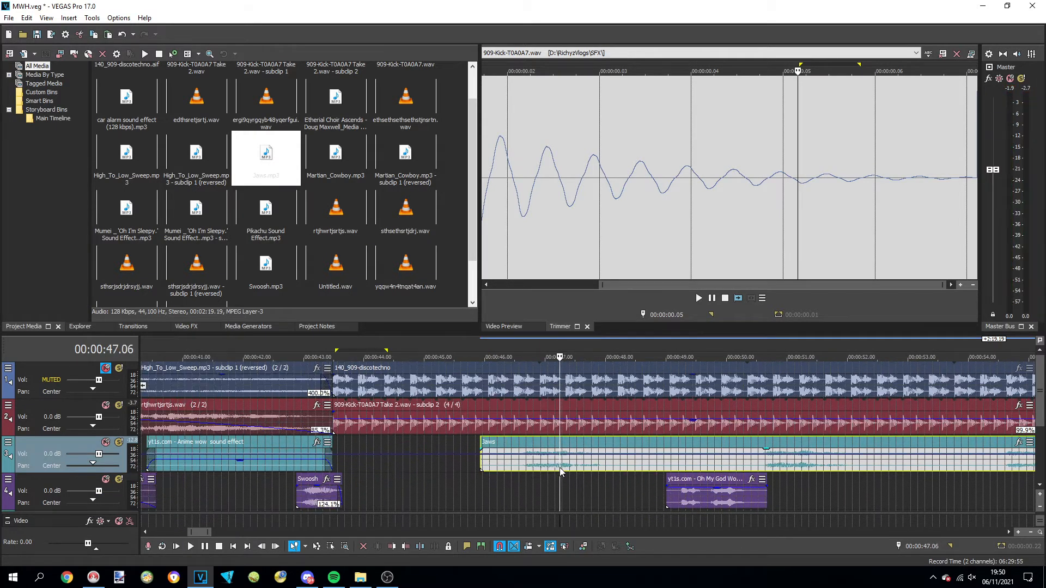
Trim the Jaws event to one short note and give it short fades at both ends
scroll(561, 471, up, 2)
click(568, 469)
drag(567, 450, 571, 450)
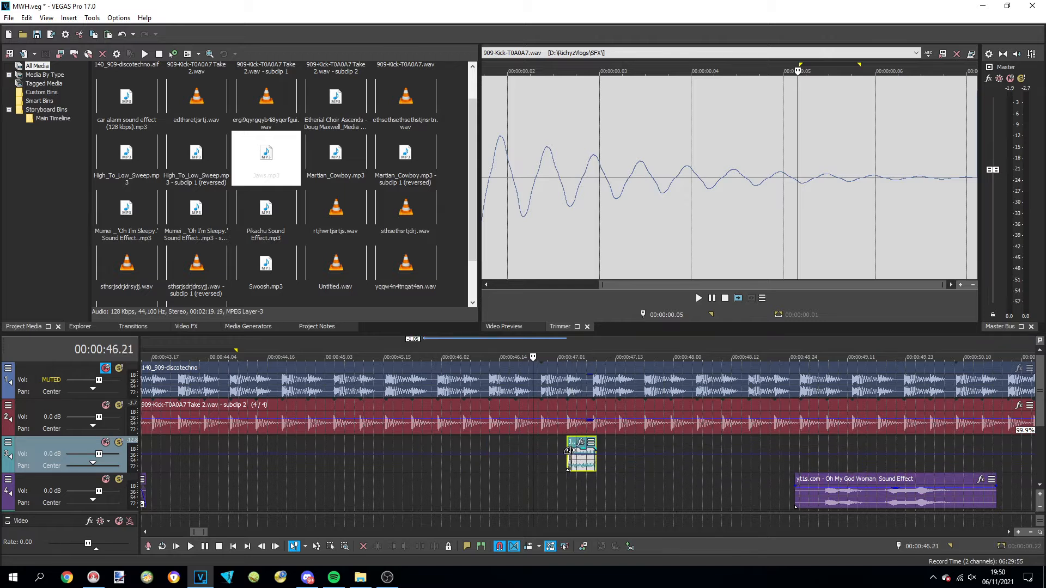
scroll(569, 450, up, 3)
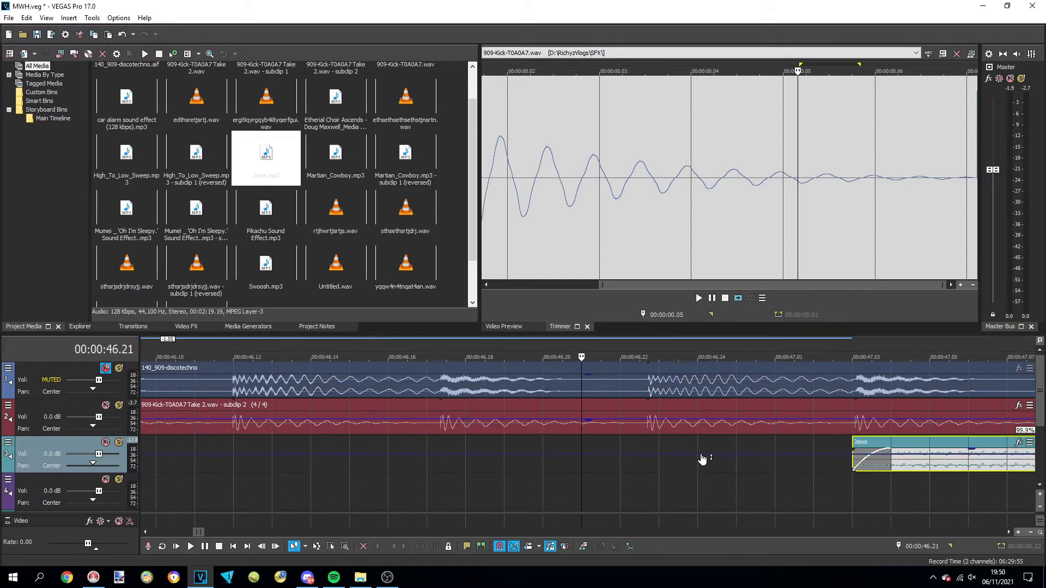
scroll(890, 447, down, 3)
click(737, 356)
scroll(660, 460, up, 3)
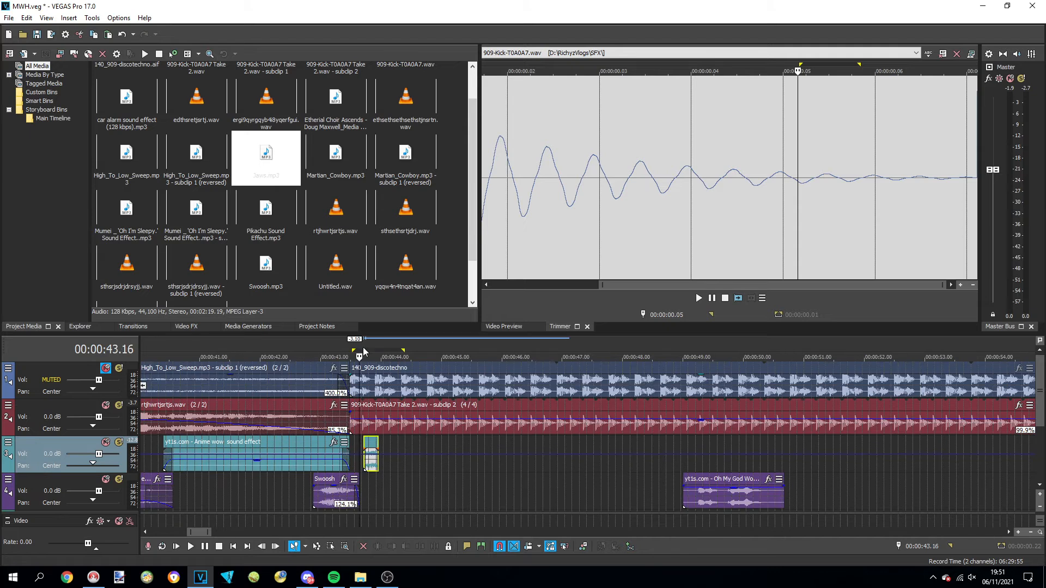
scroll(580, 461, up, 5)
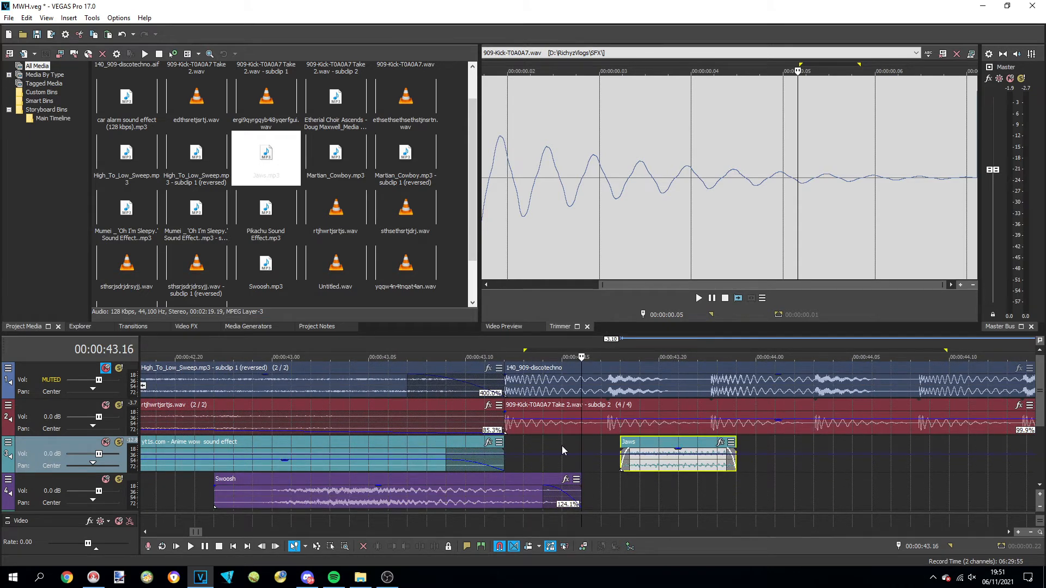
Move the Jaws note to just before the second kick, at about 0:43.15, and time-compress it at 224.3% to end on that kick
click(607, 454)
drag(659, 456, 594, 451)
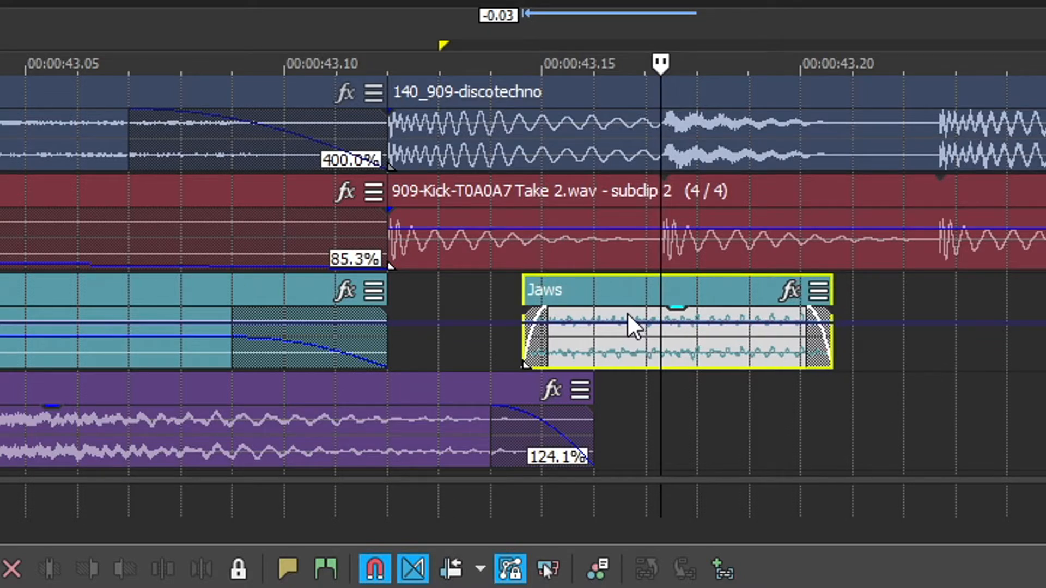
drag(627, 314, 628, 314)
drag(832, 342, 667, 341)
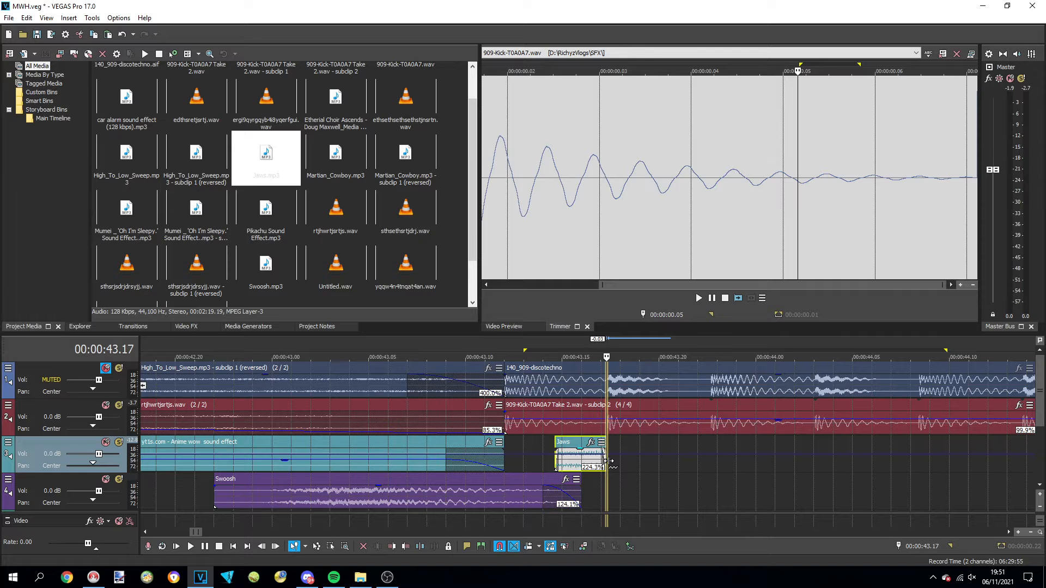
drag(608, 461, 608, 461)
Paste copies of the Jaws note on the third track before the following kicks, up to about 0:44.08
click(570, 357)
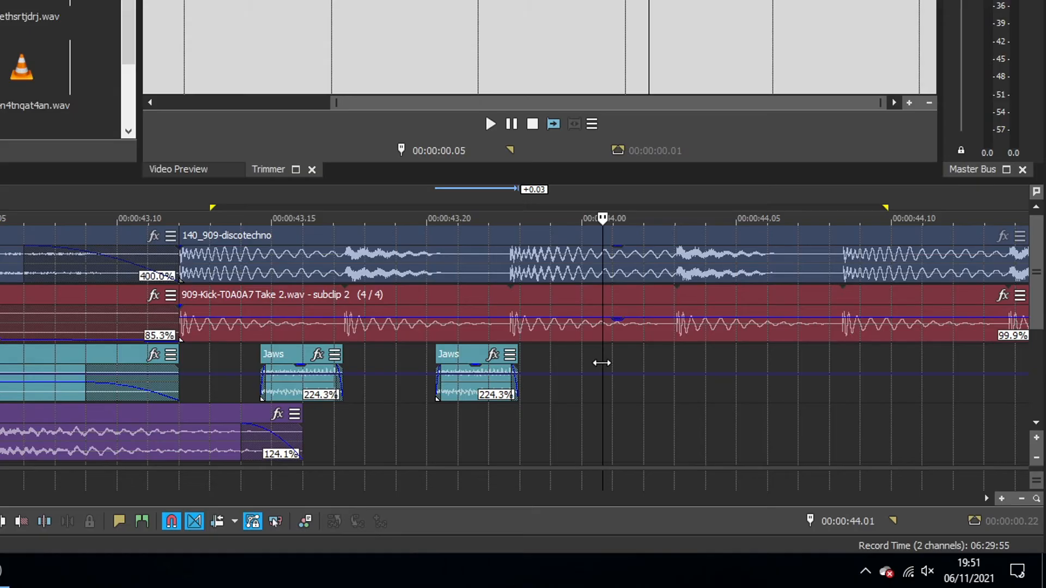
click(601, 363)
click(600, 363)
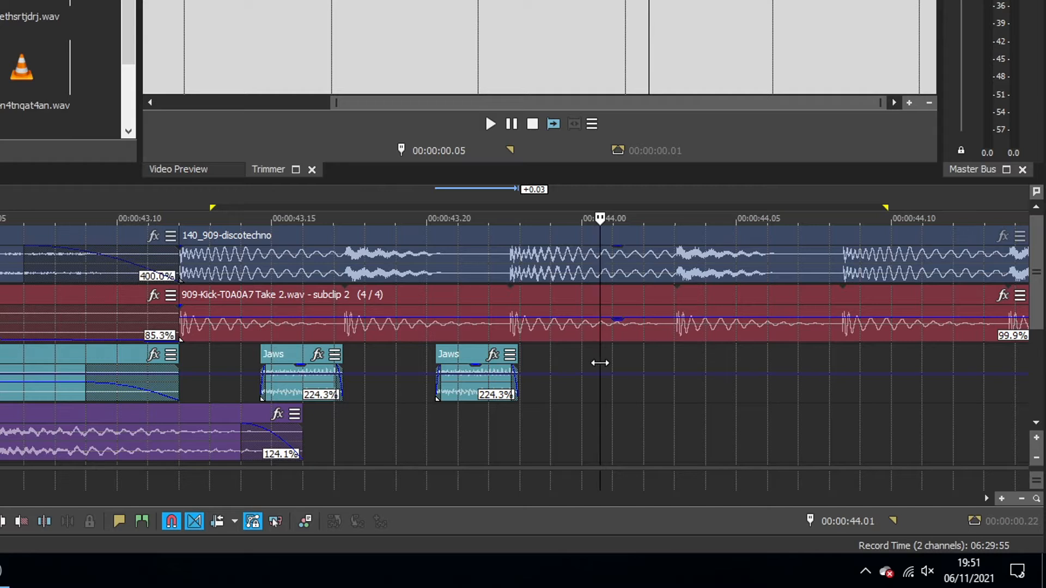
key(ctrl+v)
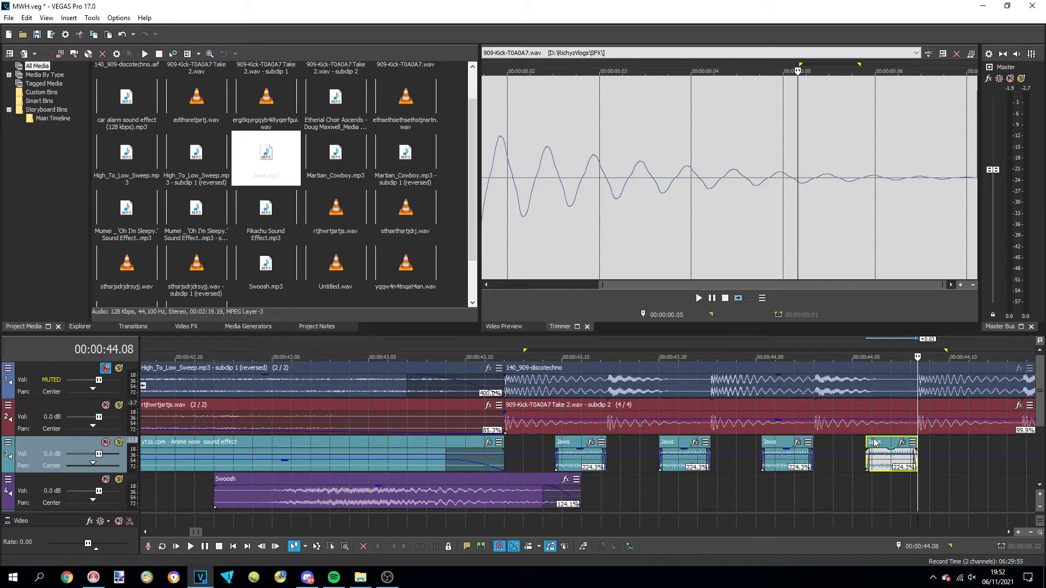
scroll(831, 443, down, 2)
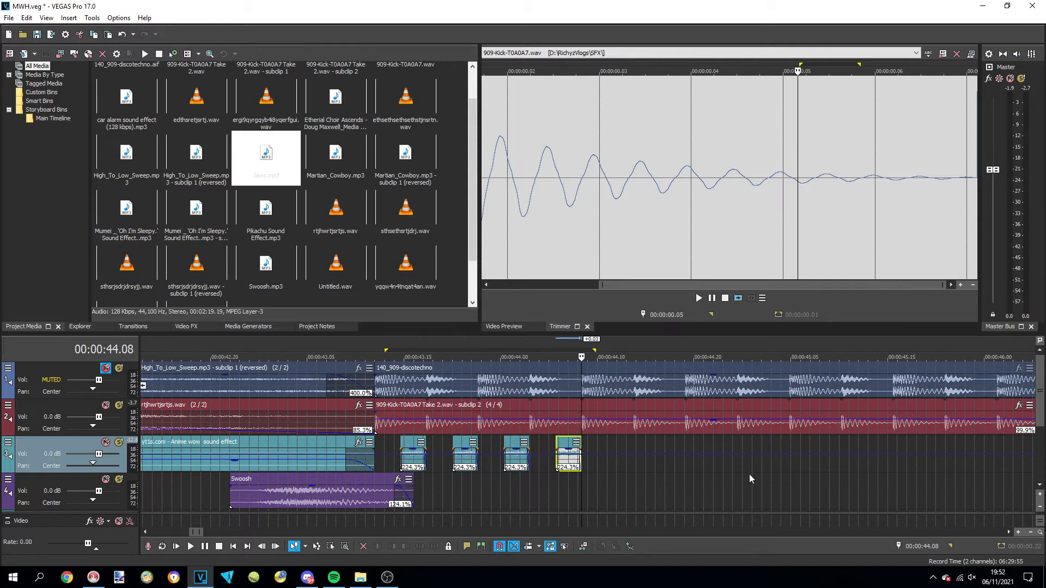
Review the four Jaws notes against the kick loop from 0:43.12
scroll(750, 479, down, 2)
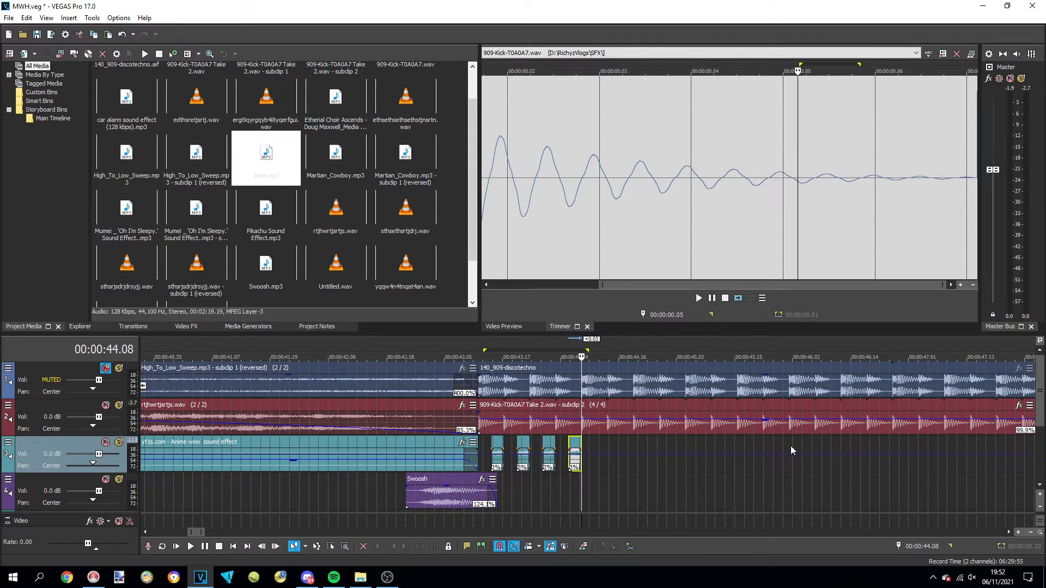
click(479, 345)
scroll(613, 443, down, 1)
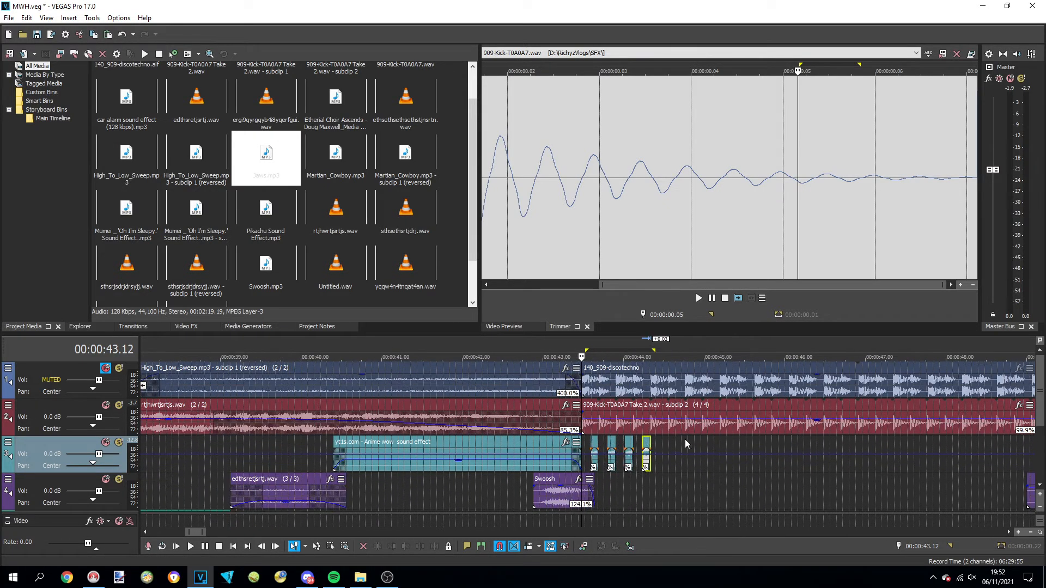
scroll(908, 485, up, 3)
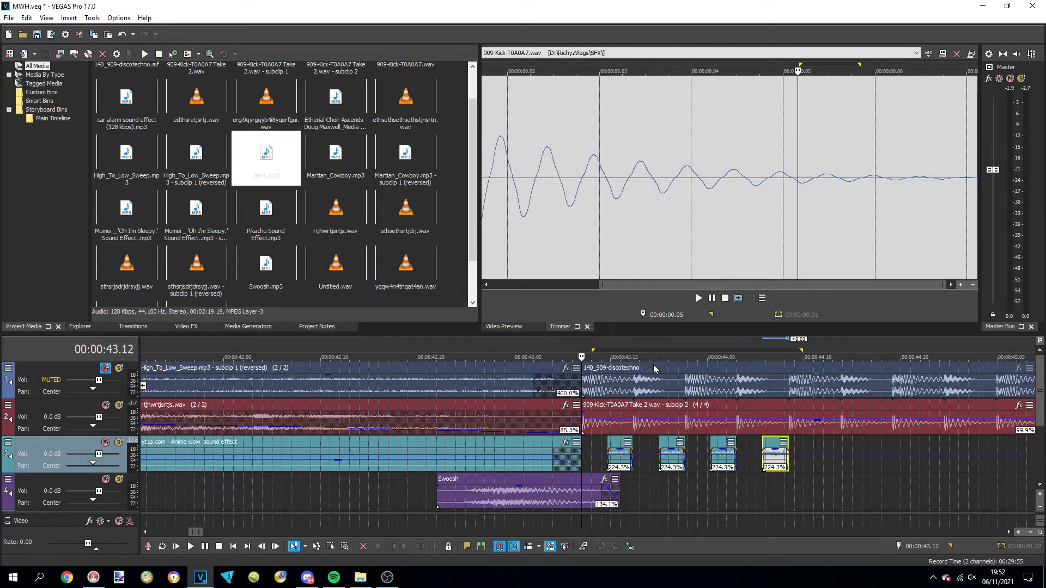
scroll(714, 406, down, 5)
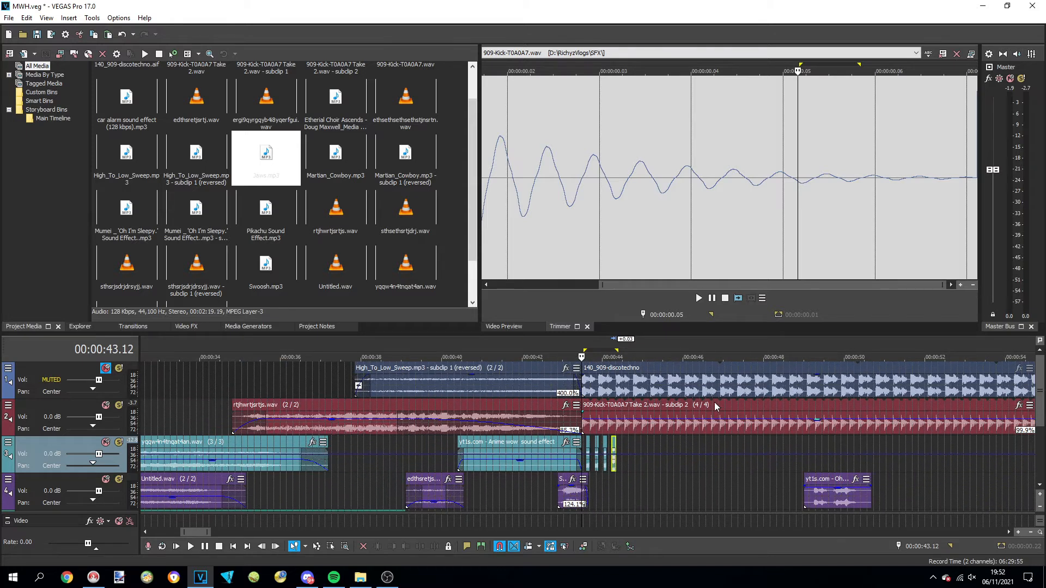
scroll(722, 474, up, 3)
scroll(722, 473, up, 3)
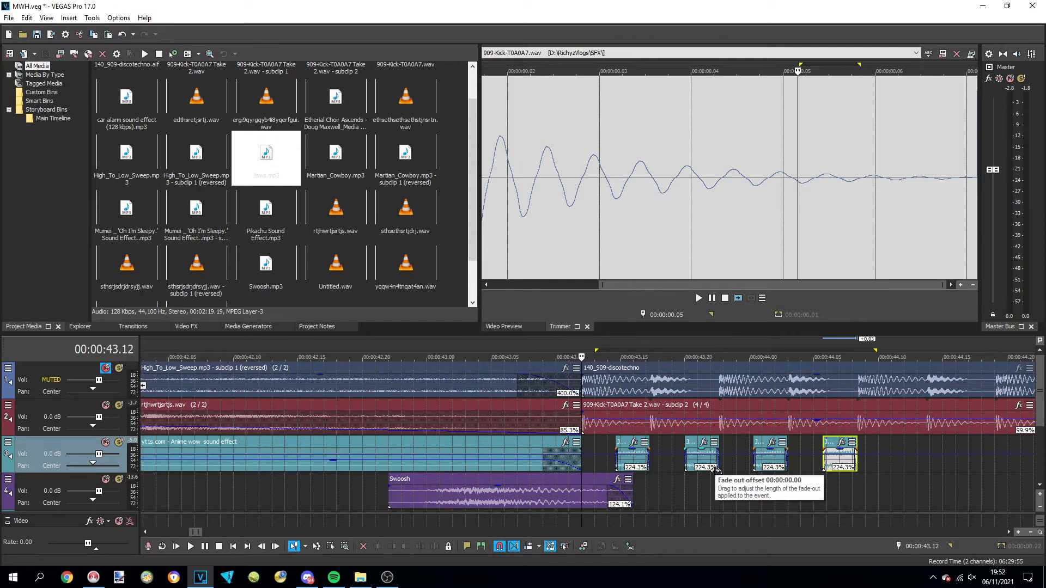
scroll(714, 475, down, 3)
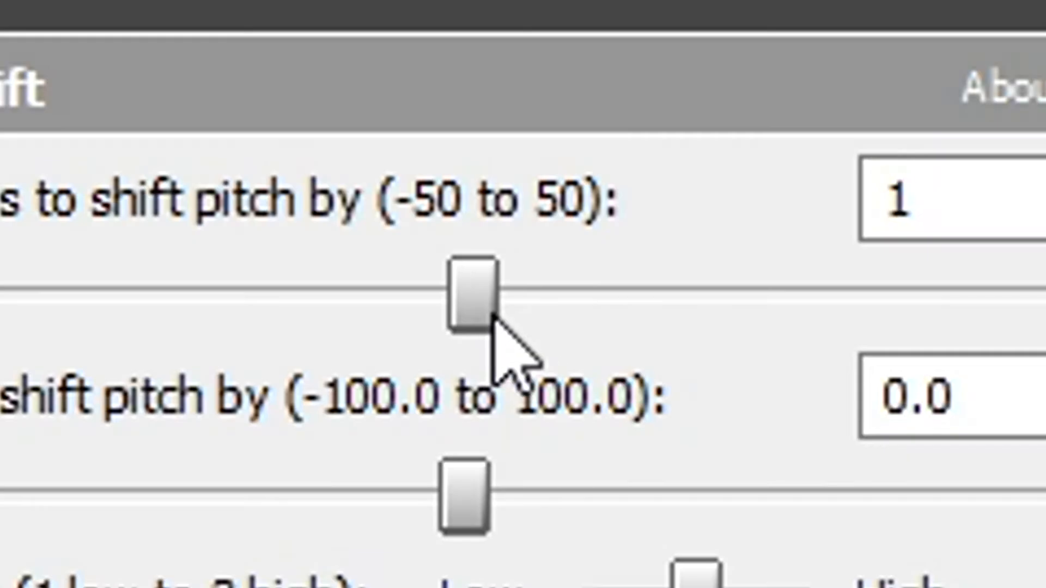
Pitch-shift the Jaws note up 2 semitones with duration preserved, in the mode Solo instruments 4 (less echo)
click(500, 317)
drag(500, 317, 514, 316)
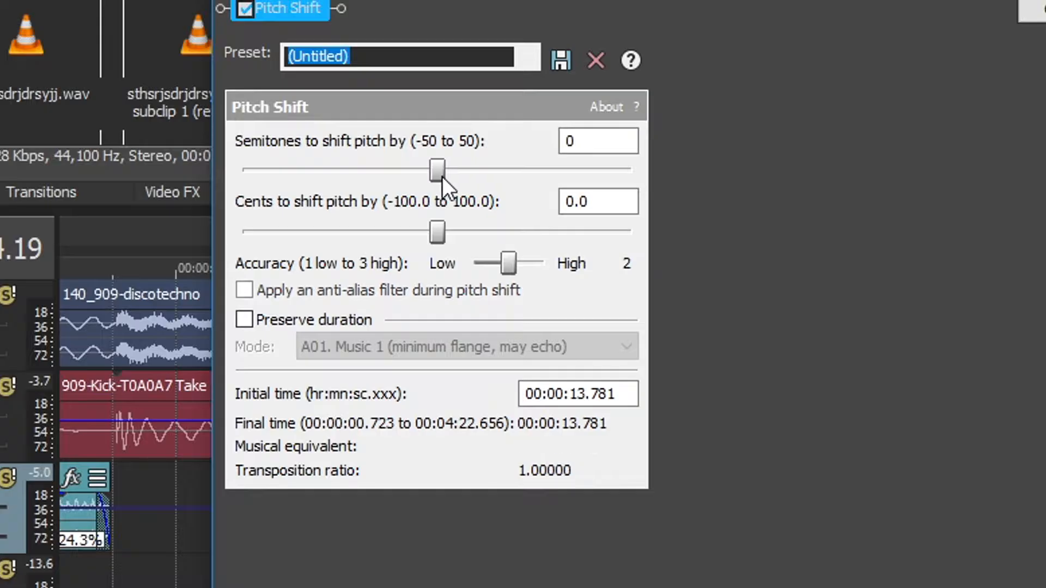
drag(442, 175, 453, 177)
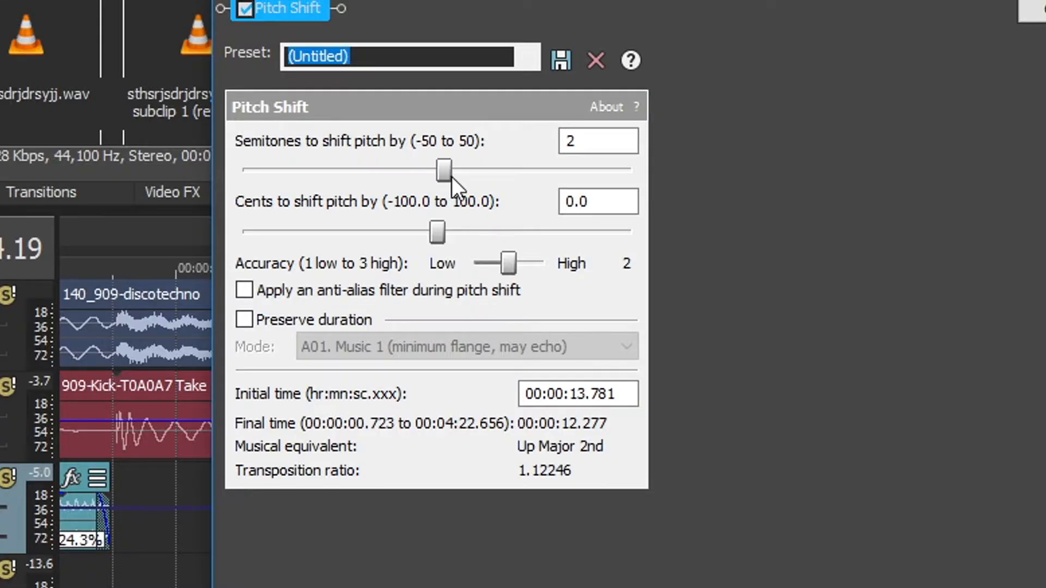
click(244, 319)
click(384, 347)
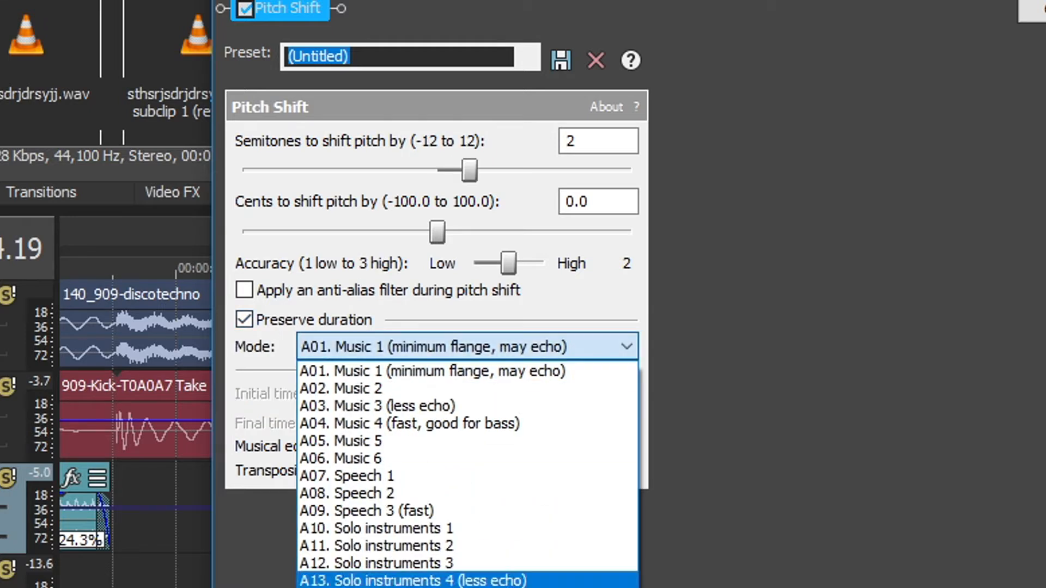
click(383, 586)
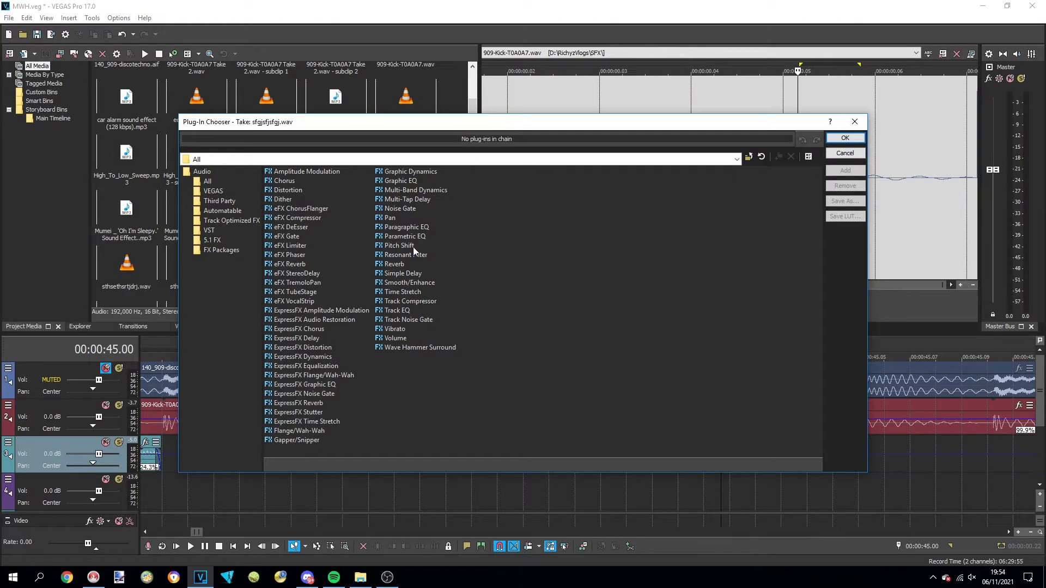
Apply the Pitch Shift effect to the sfgjsfjsfgj.wav note and raise its semitones
double_click(399, 245)
key(Return)
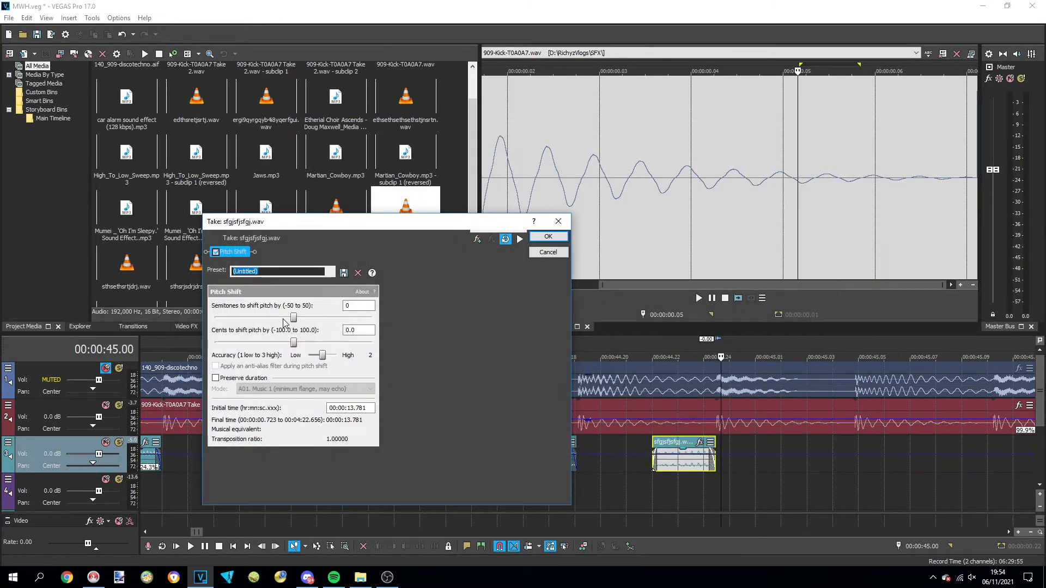
drag(297, 318, 304, 317)
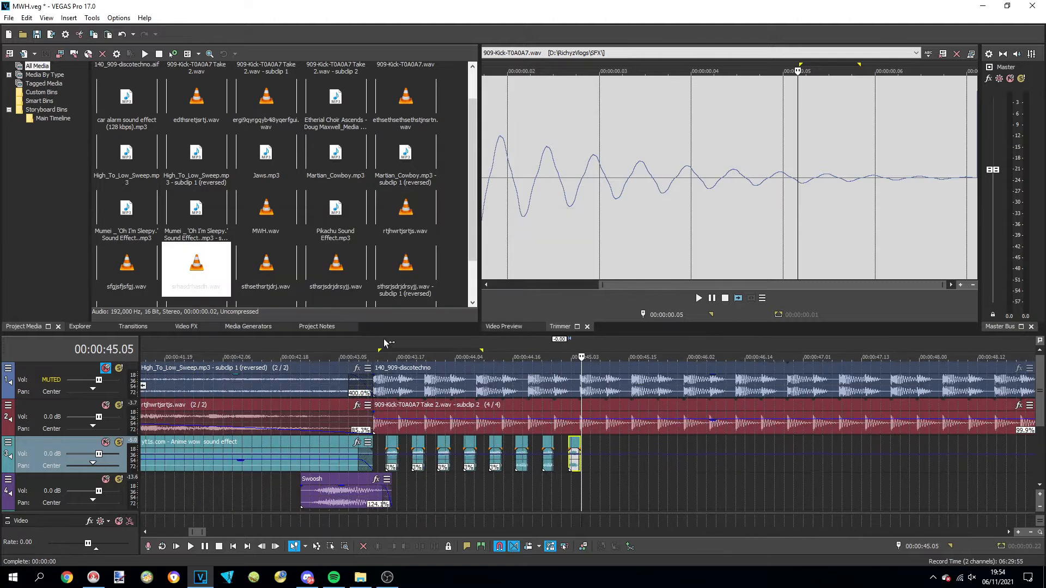
Repeat the plain and pitch-shifted Jaws notes along the third track up to about 0:46.22
click(374, 338)
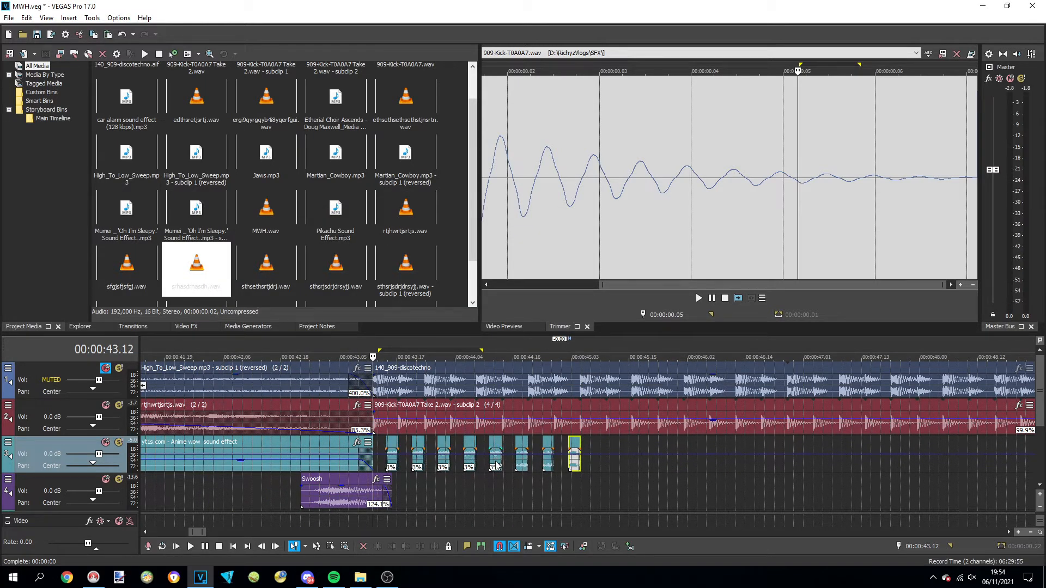
shift+click(393, 443)
click(596, 449)
scroll(596, 449, up, 2)
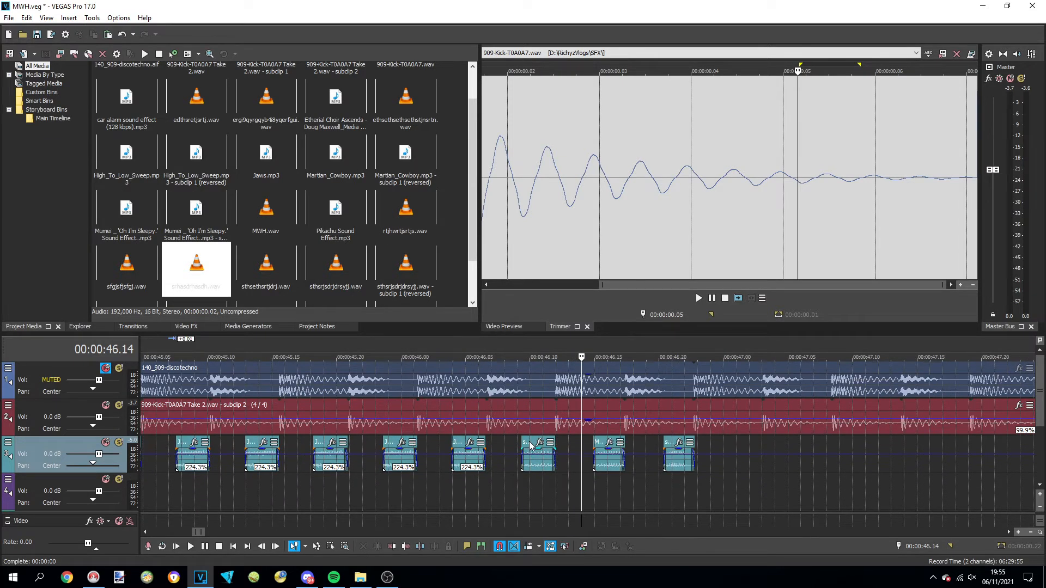
drag(530, 445, 772, 454)
drag(675, 450, 547, 449)
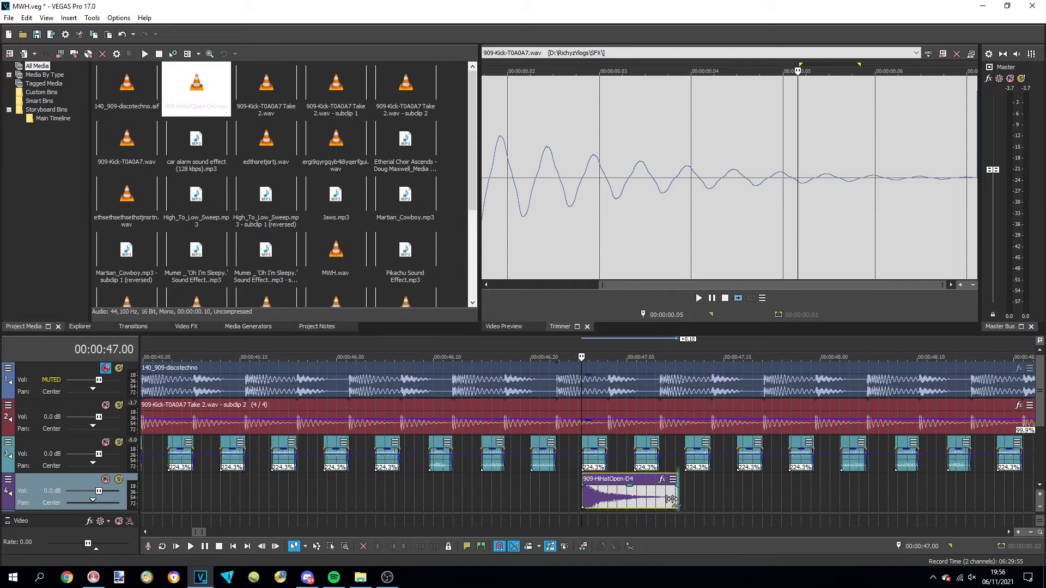
Compress the 909 hi-hat on the fourth track to the Jaws note's length, paste it under the next three notes, and halve the last copy
drag(671, 499, 562, 495)
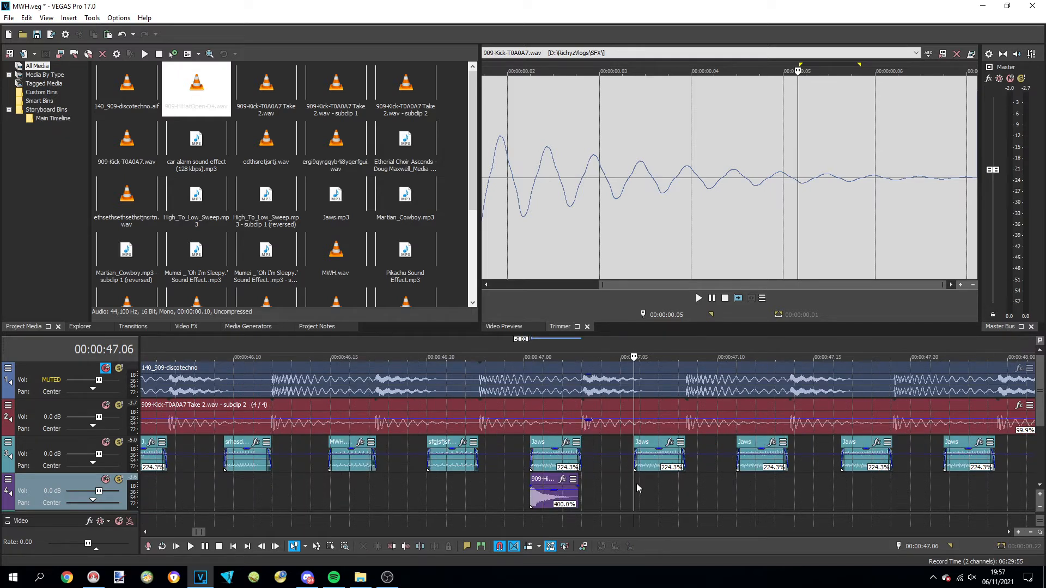
key(ctrl+v)
click(737, 485)
key(ctrl+v)
click(842, 485)
key(ctrl+v)
drag(879, 505, 861, 499)
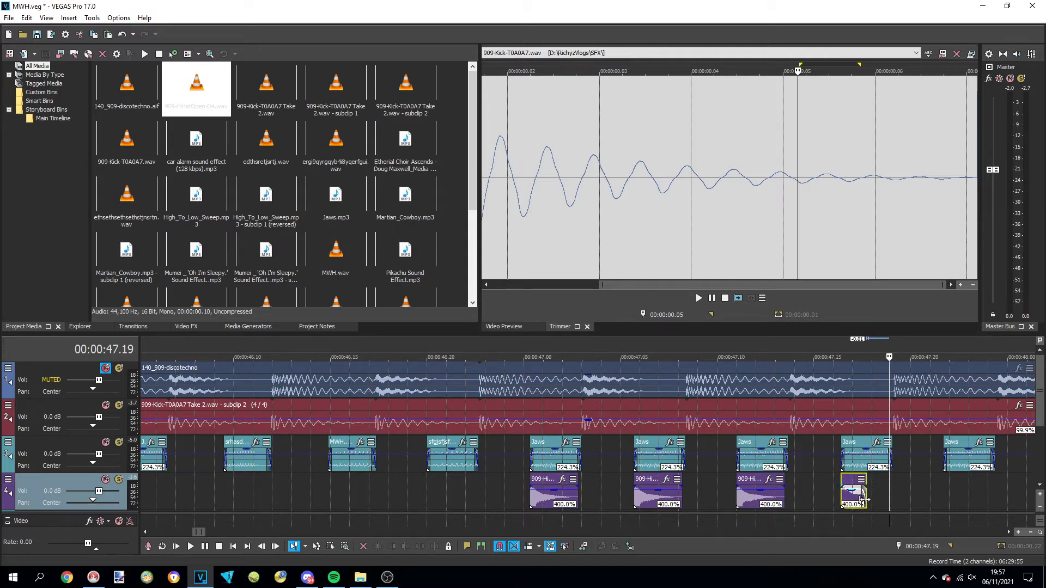
click(854, 364)
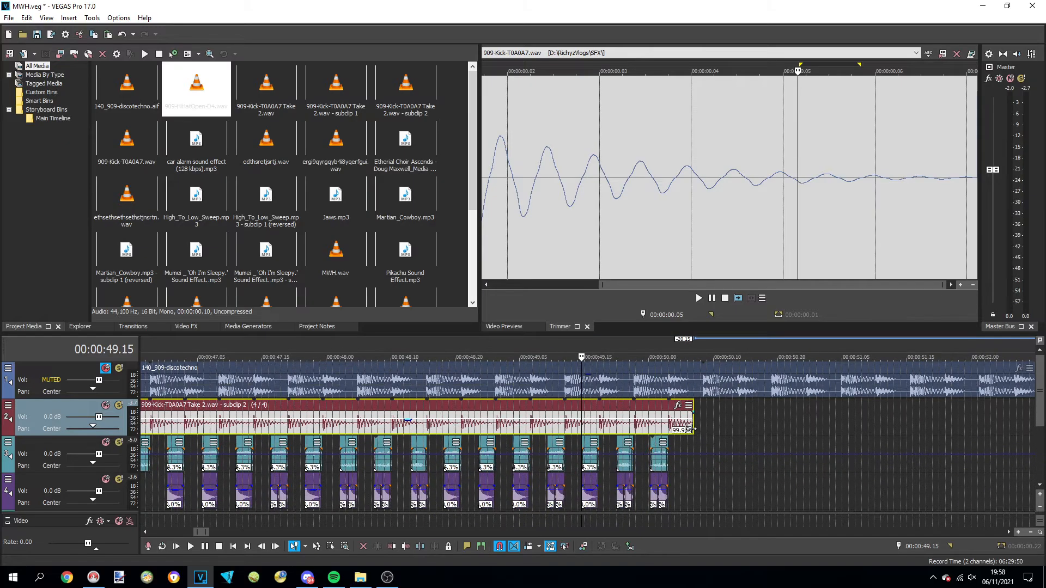
Trim the kick event to end with the last Jaws note at about 0:50 and delete the stray voice effect at about 1:05
drag(690, 428, 670, 428)
scroll(676, 435, down, 8)
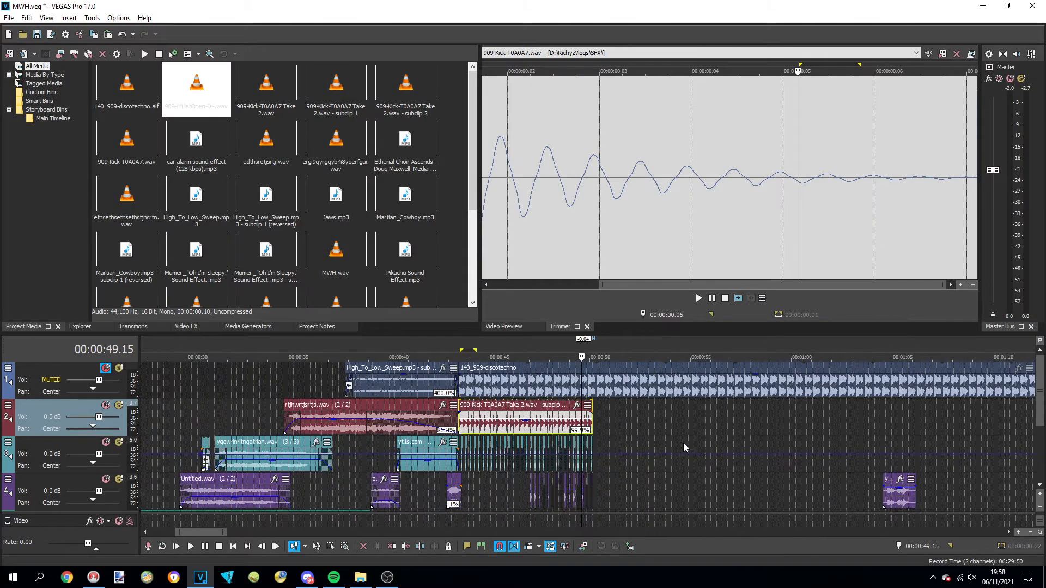
click(894, 493)
key(Delete)
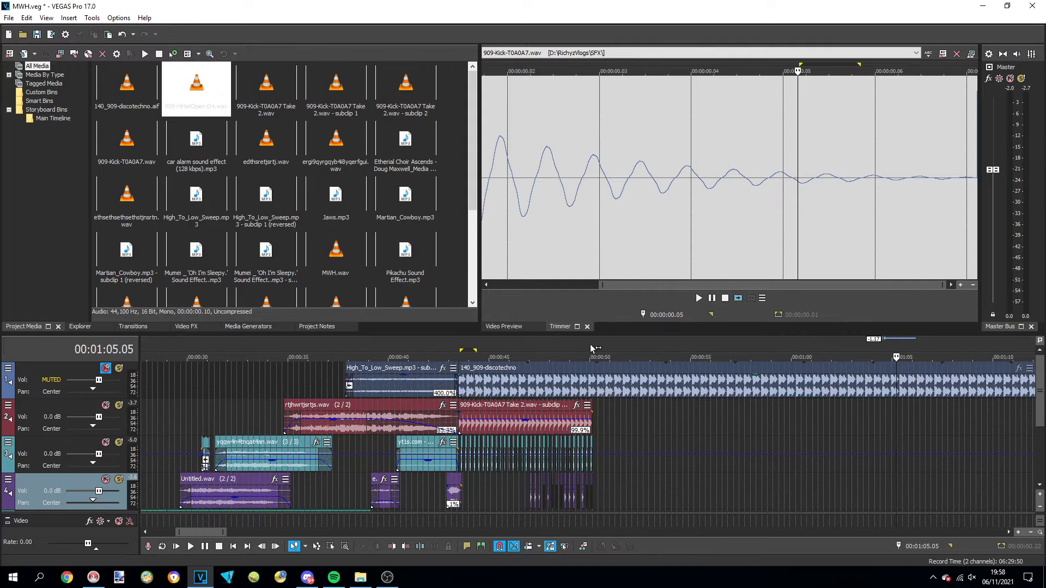
Place the 909-Crash-HD4 sample on the second track directly after the kick event and cue playback just before it
click(589, 346)
scroll(591, 354, up, 8)
click(616, 421)
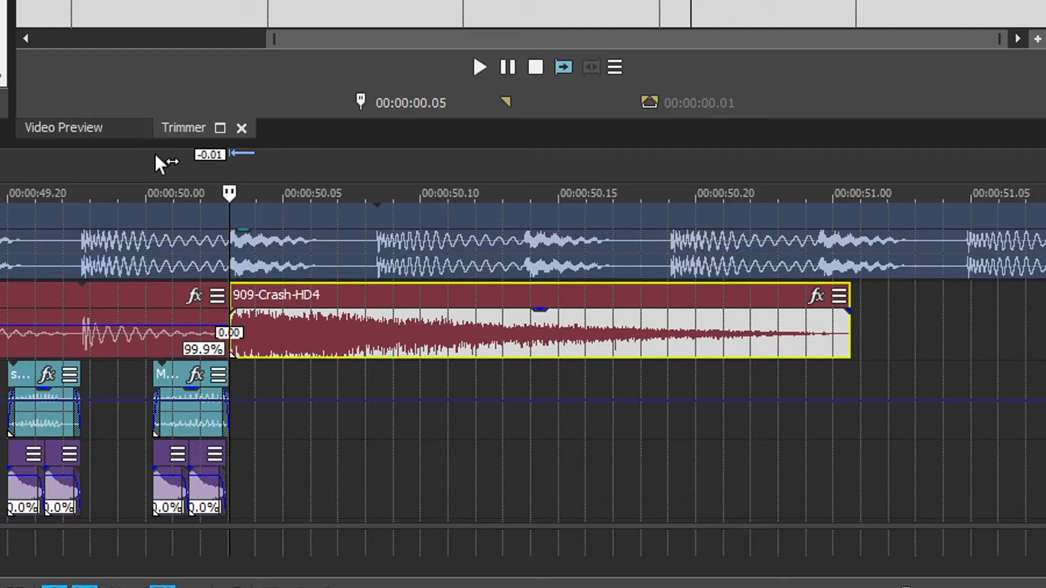
click(150, 151)
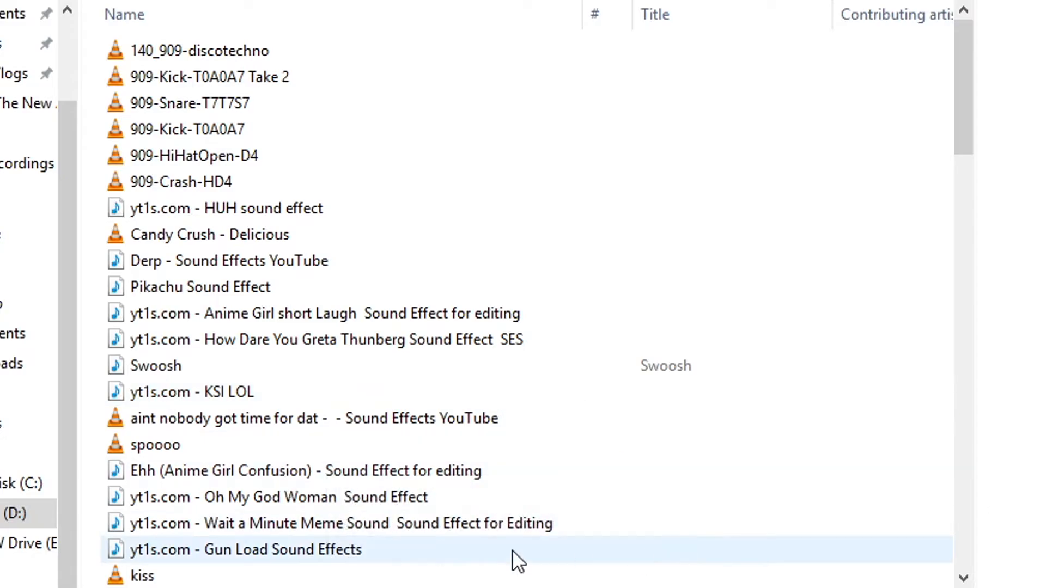
Import the SKIBIDI BOP MM DADA sound effect, place it on the third track at about 0:51 and preview it
scroll(555, 501, down, 3)
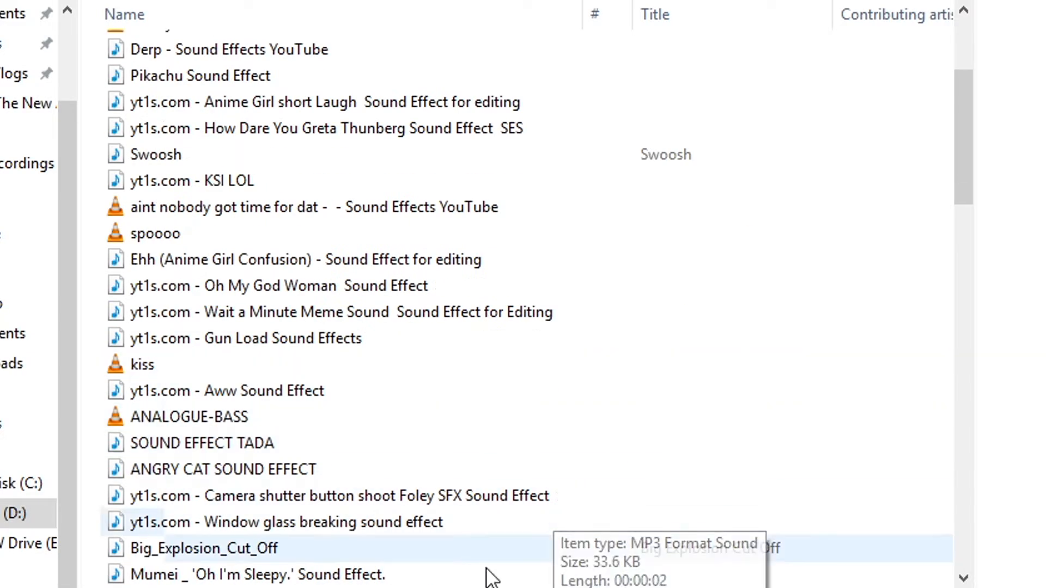
scroll(490, 578, down, 3)
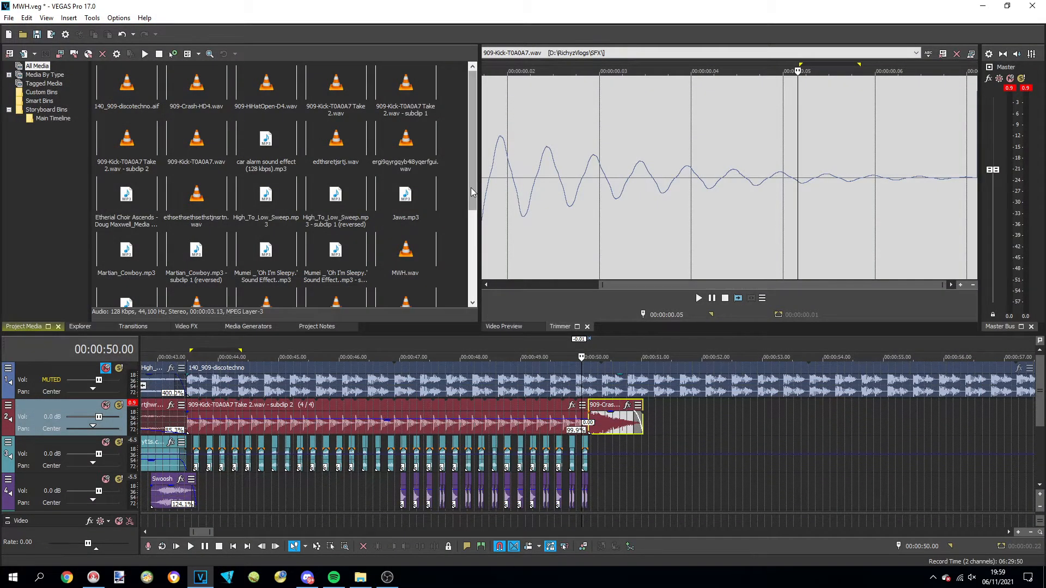
drag(473, 192, 472, 284)
drag(294, 290, 622, 471)
click(589, 341)
key(space)
key(space)
Paste copies of the SKIBIDI event along the third track and one on the second track above the copy at about 1:00
click(615, 421)
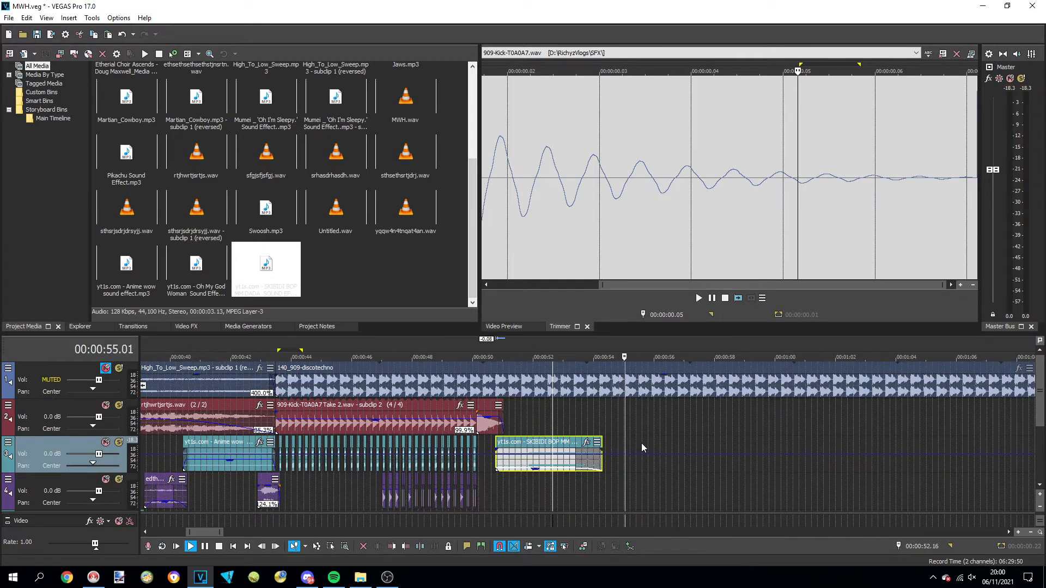
click(642, 446)
key(ctrl+v)
click(779, 446)
key(ctrl+v)
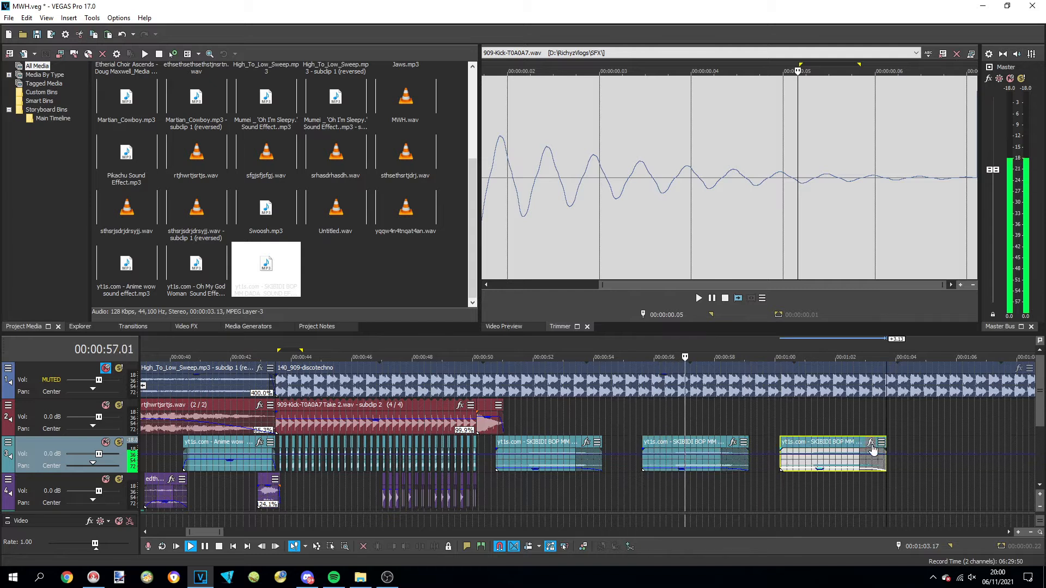
click(444, 446)
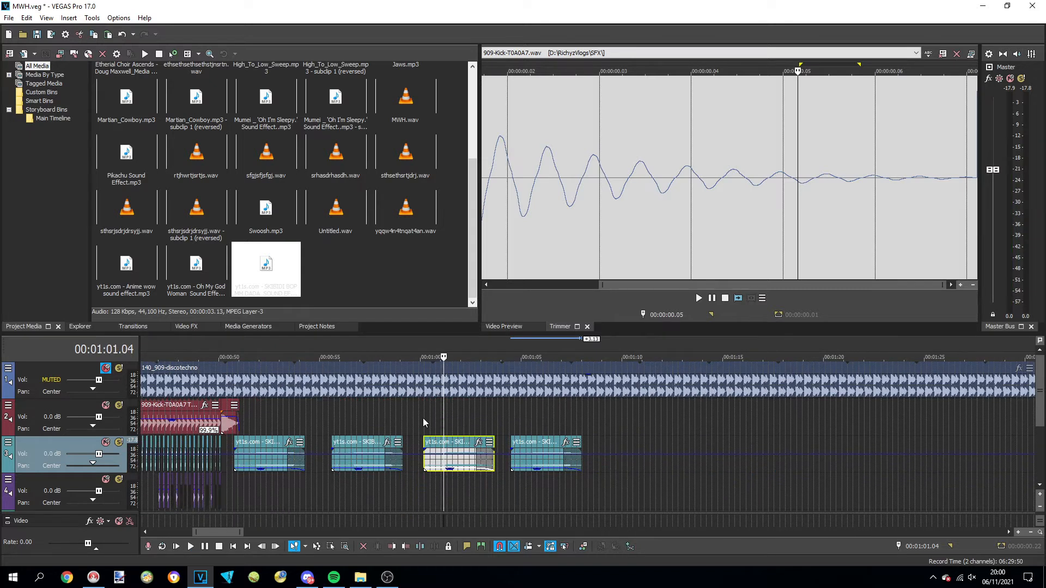
click(424, 423)
key(ctrl+v)
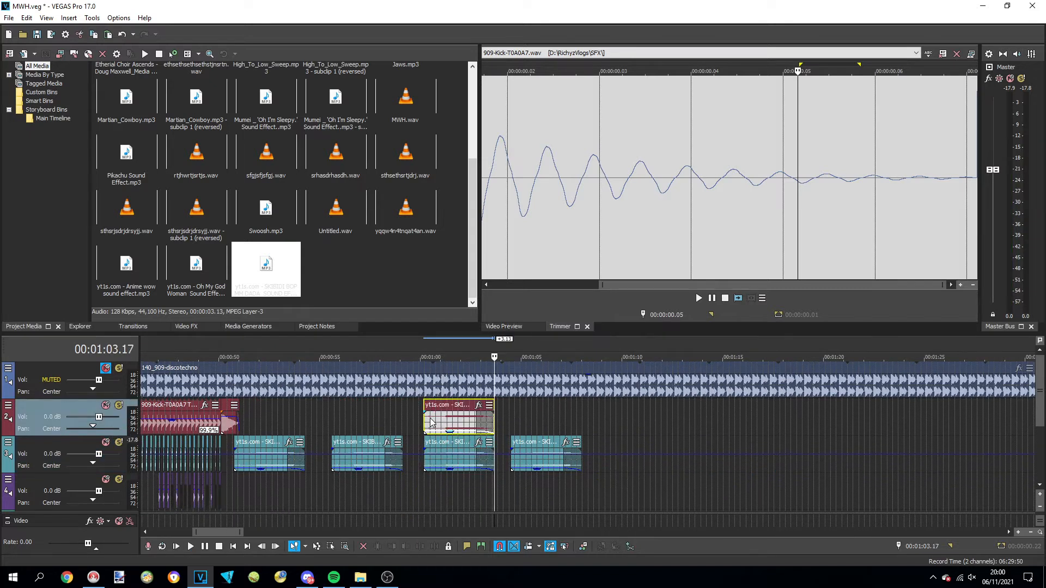
Split the second-track SKIBIDI copy at eight points to isolate four short syllables between about 1:00 and 1:03
click(432, 422)
scroll(432, 422, up, 2)
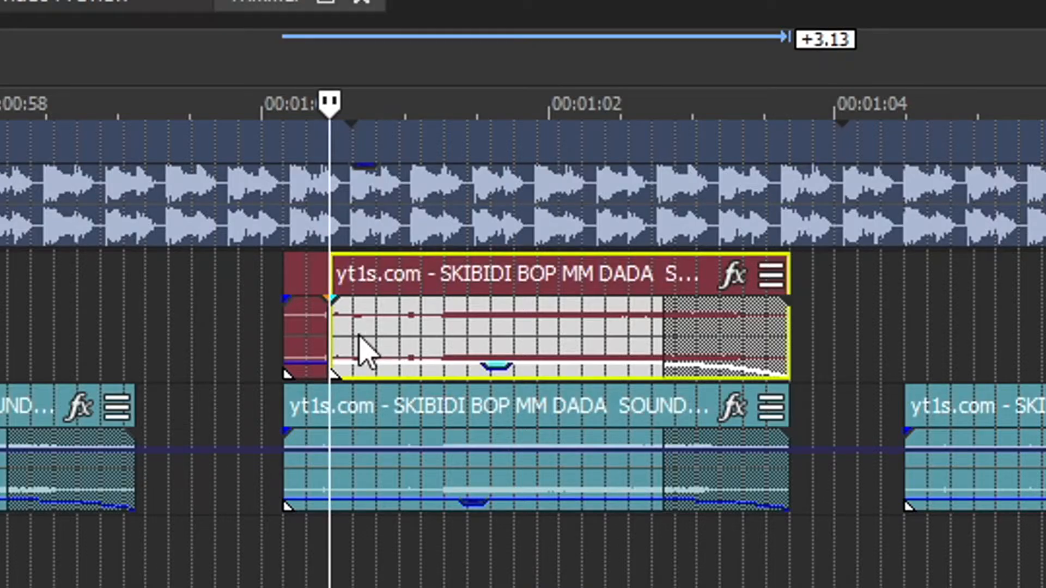
click(353, 341)
key(s)
click(428, 340)
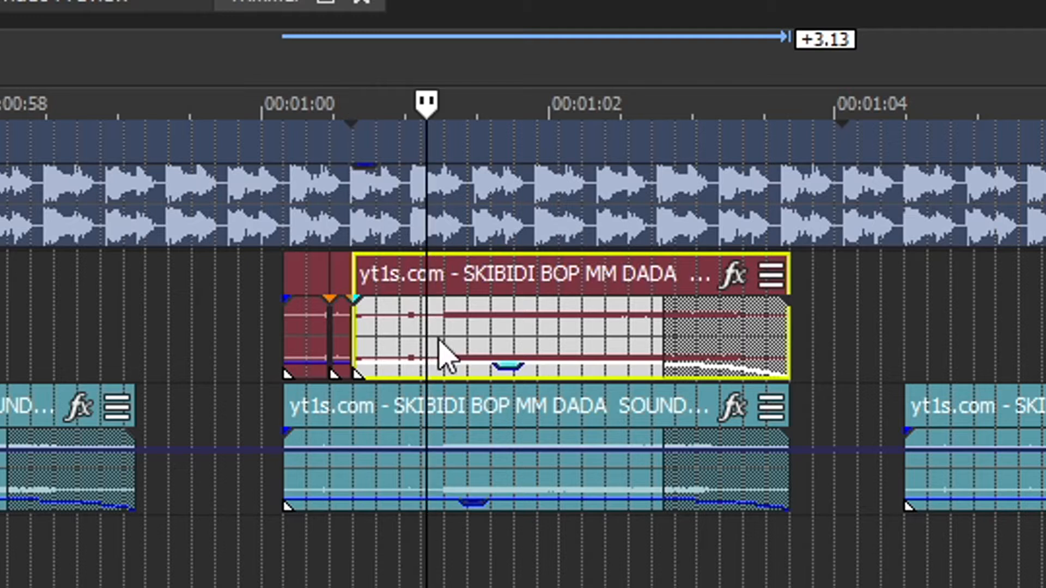
key(s)
click(462, 349)
key(s)
click(564, 335)
key(s)
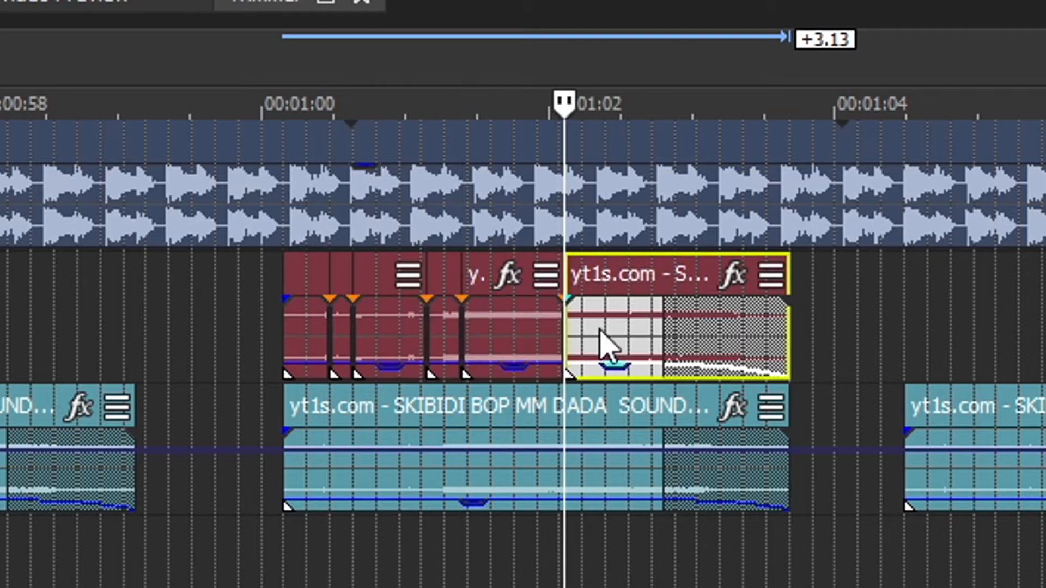
click(599, 346)
key(s)
click(700, 349)
key(s)
click(731, 350)
key(s)
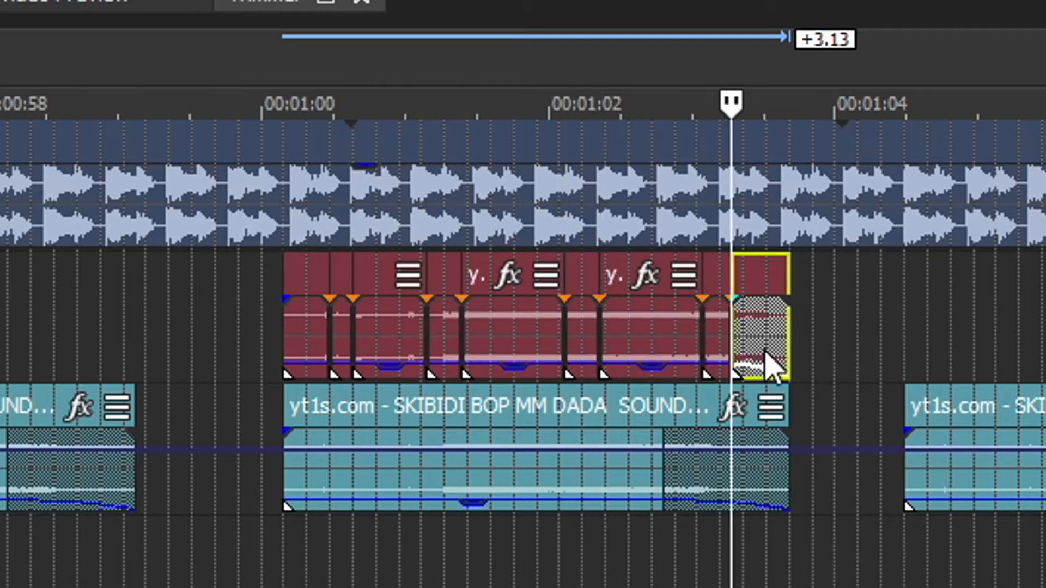
Delete the five longer pieces of the second-track SKIBIDI copy, leaving only the four short syllables
click(766, 356)
key(Delete)
click(672, 353)
key(Delete)
click(494, 344)
key(Delete)
click(371, 343)
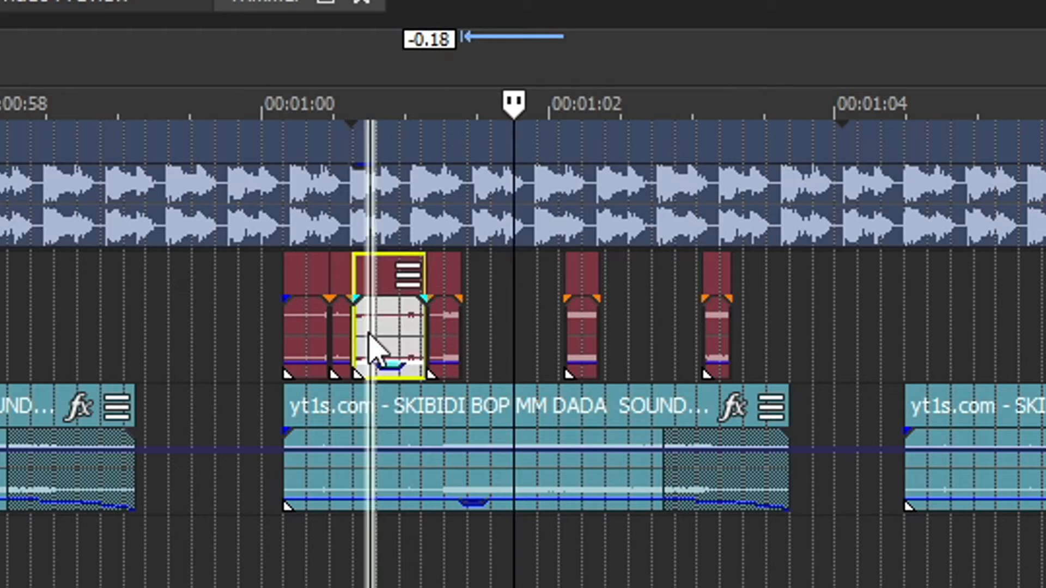
key(Delete)
click(293, 335)
key(Delete)
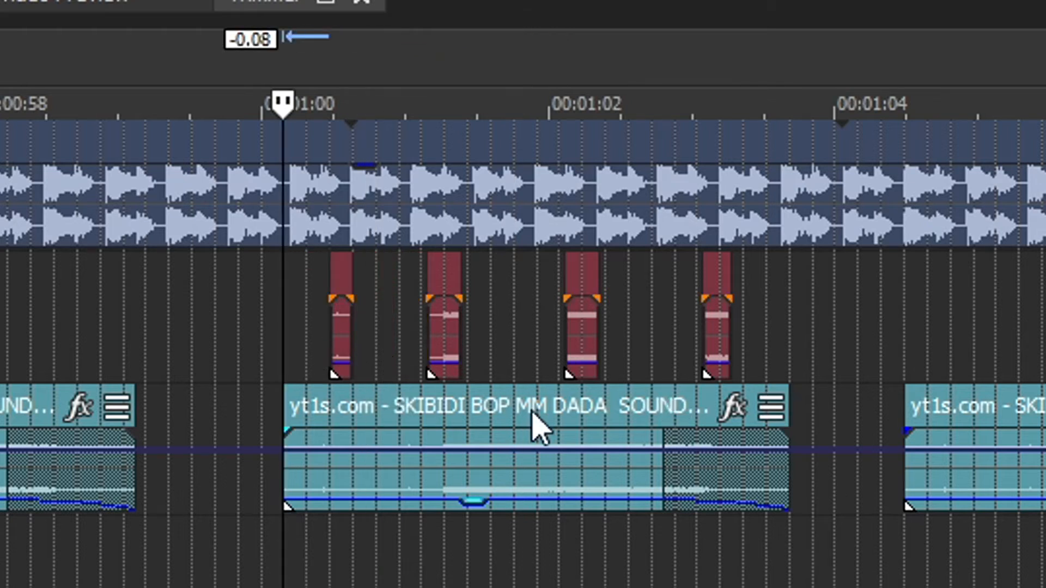
Add Pitch Shift after Reverb on the Bathed in the Light event, set to 5 semitones, accuracy 3 and mode A19. Drums (tiny echo)
scroll(534, 423, down, 1)
scroll(626, 435, down, 2)
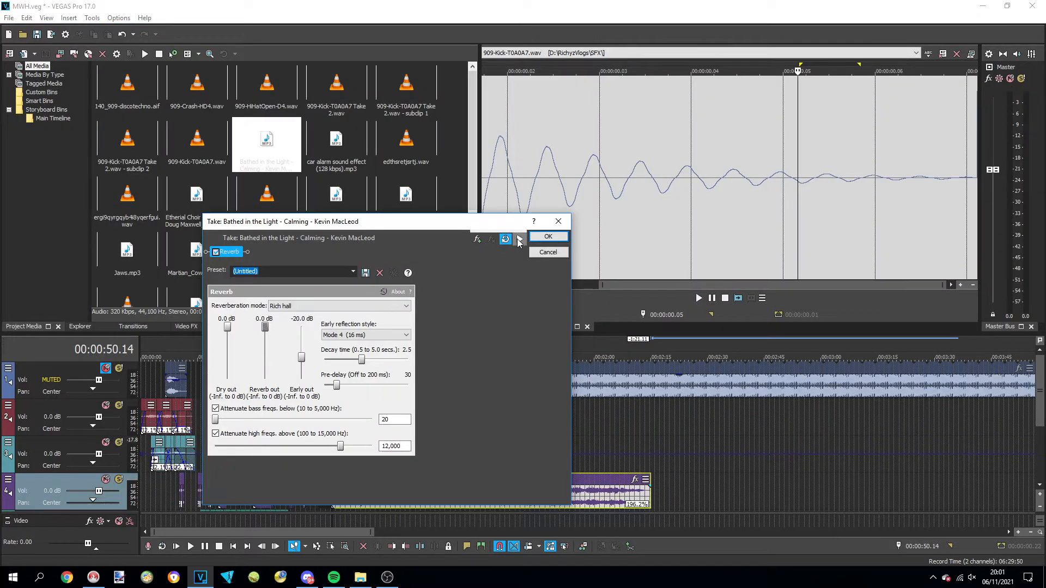
click(477, 240)
double_click(401, 246)
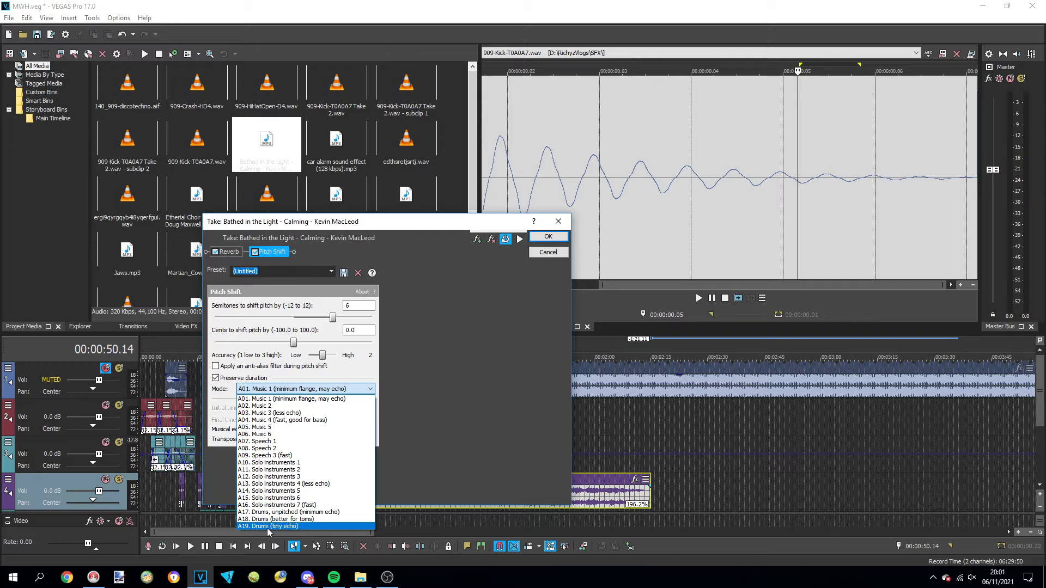
click(268, 526)
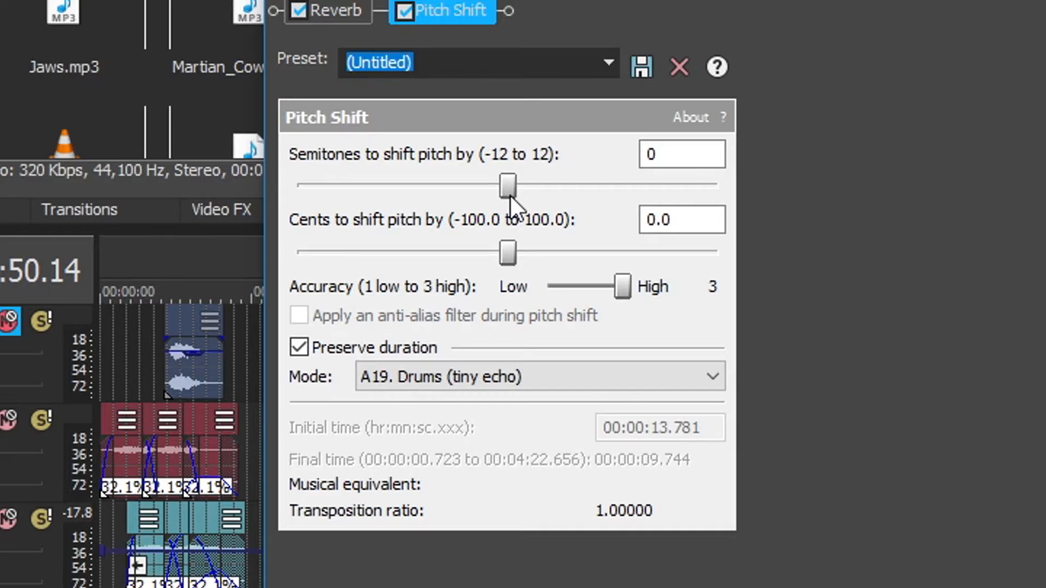
drag(509, 195, 601, 187)
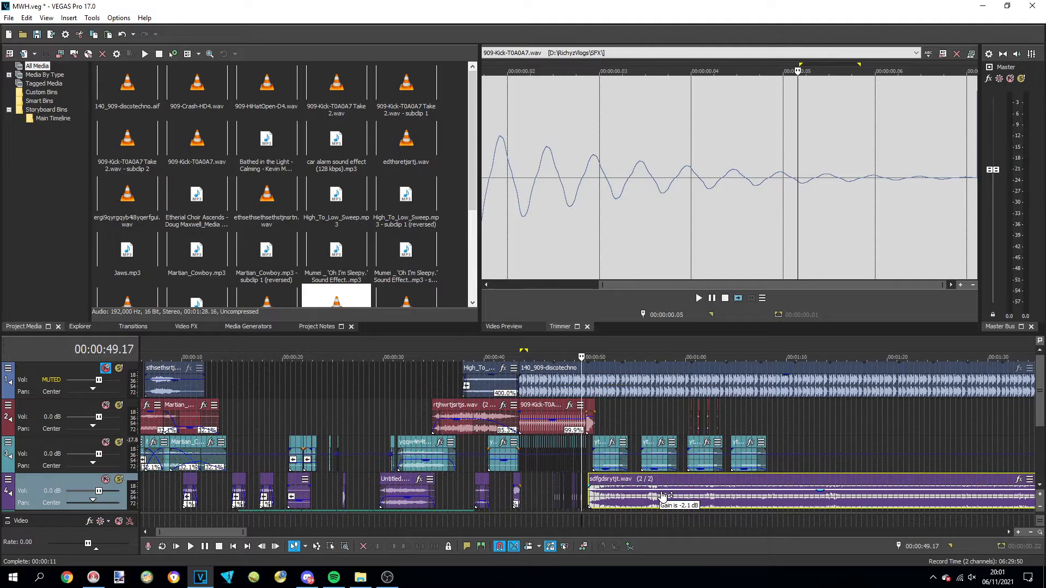
Arrange pieces of the pitch-shifted Bathed in the Light event end to end on the fourth track from about 0:50 to 1:01
drag(661, 499, 663, 500)
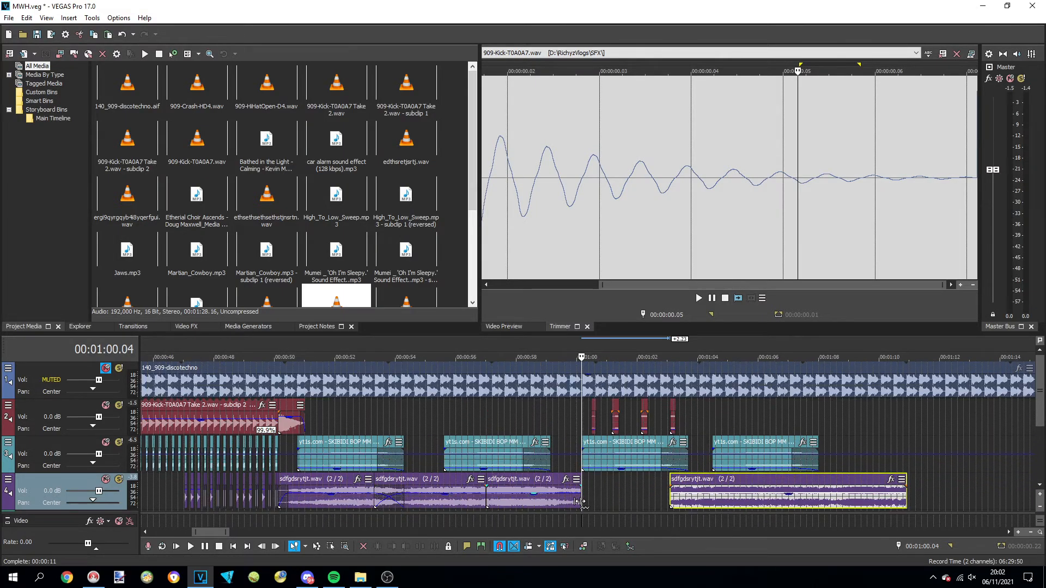
drag(579, 501, 465, 484)
drag(702, 479, 544, 485)
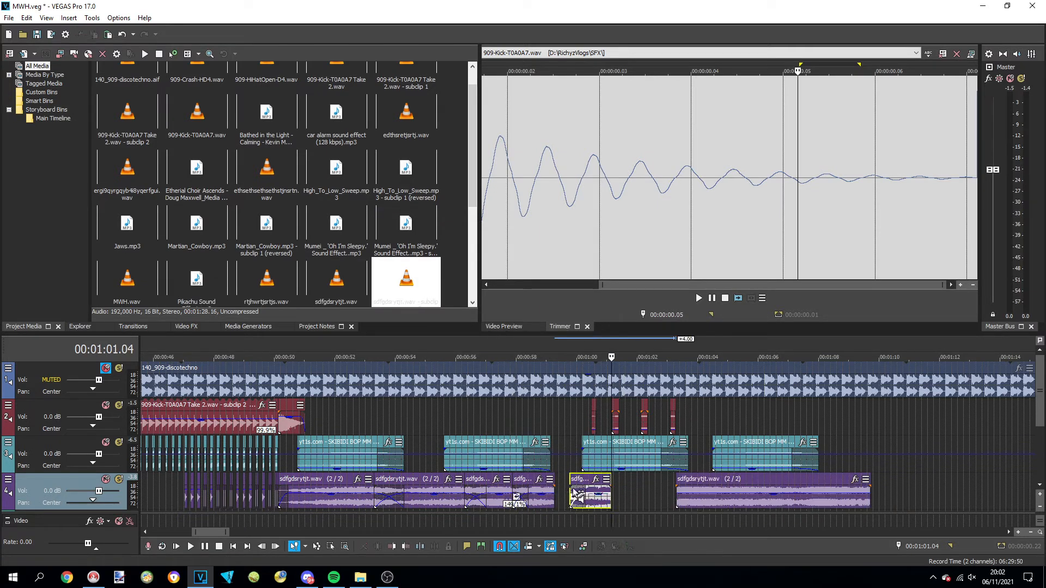
mouse_move(589, 482)
mouse_down()
mouse_move(574, 483)
mouse_move(605, 490)
mouse_up()
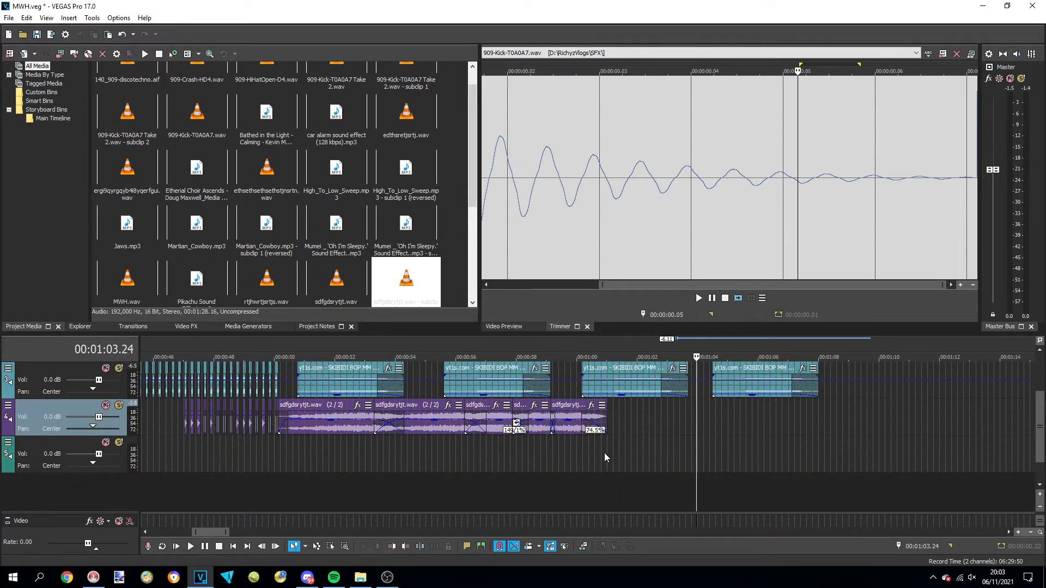
Import Cipher_Electronic_Light from the music folder and place it on the fourth track at about 1:02
click(582, 458)
click(10, 18)
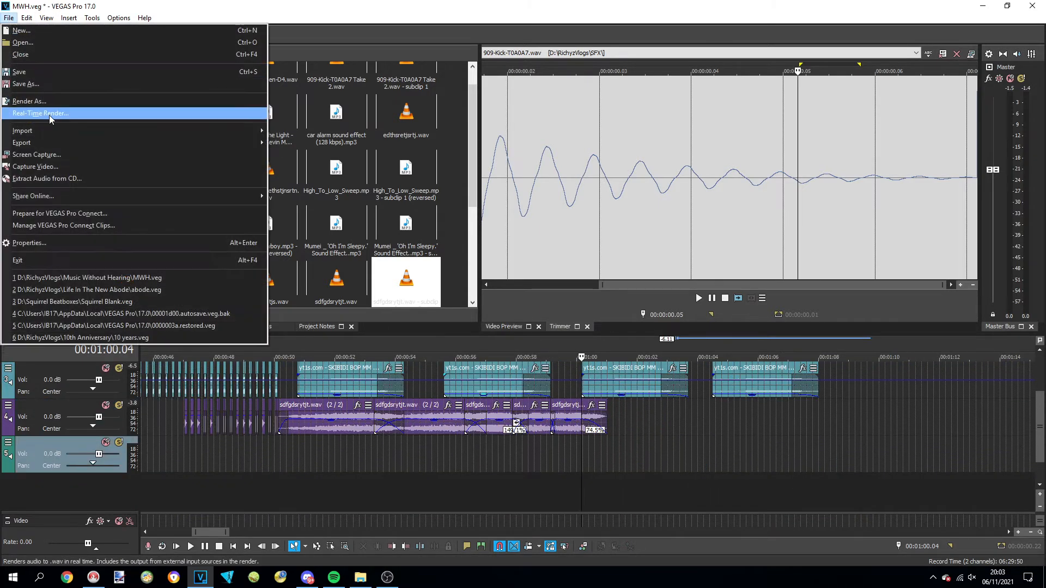
mouse_move(54, 130)
click(283, 133)
click(182, 49)
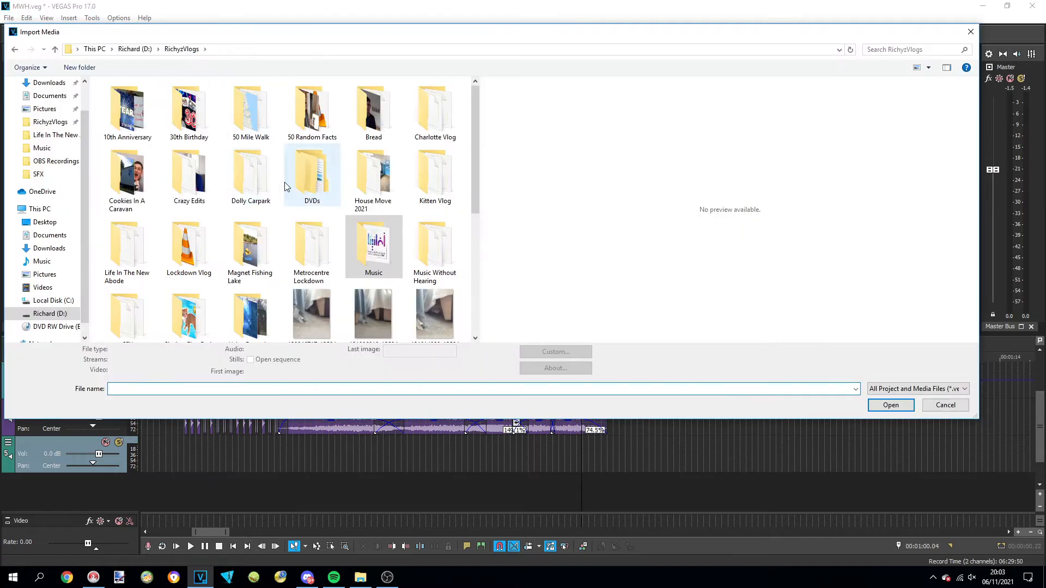
double_click(384, 246)
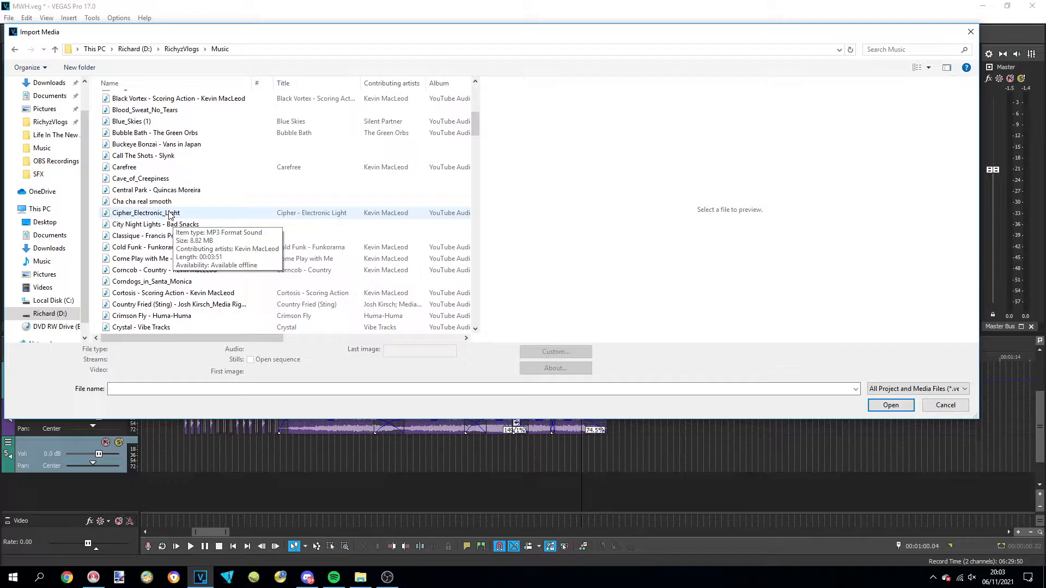
double_click(688, 297)
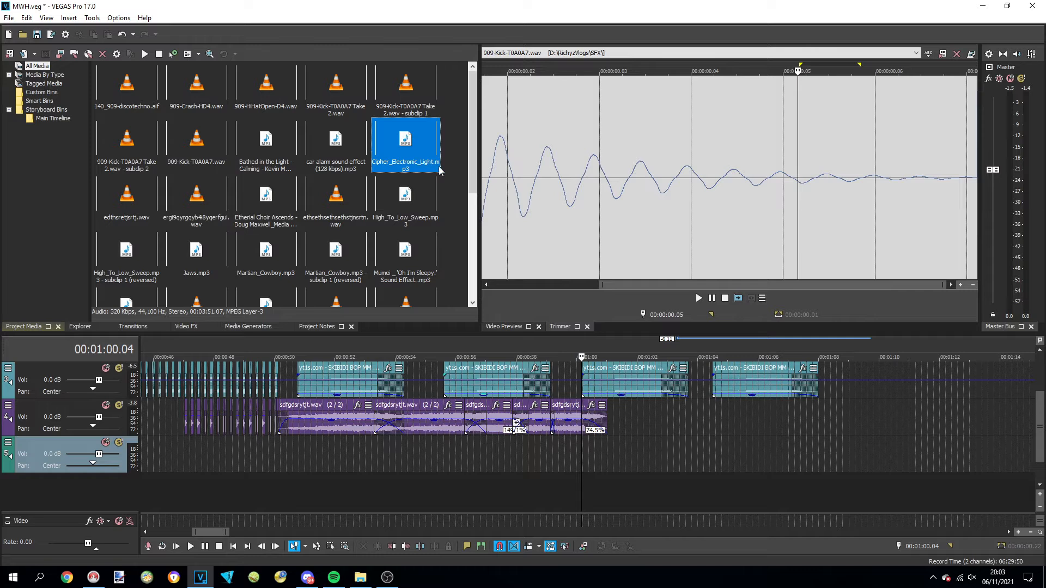
drag(448, 185, 634, 420)
Preview Cipher_Electronic_Light and split it at 1:17.23
key(space)
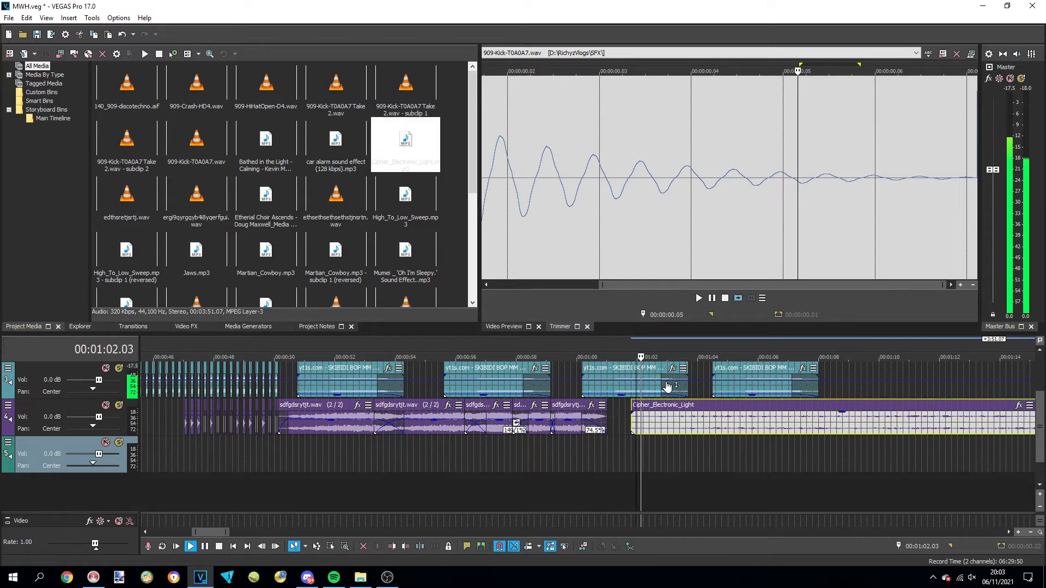
scroll(731, 453, down, 3)
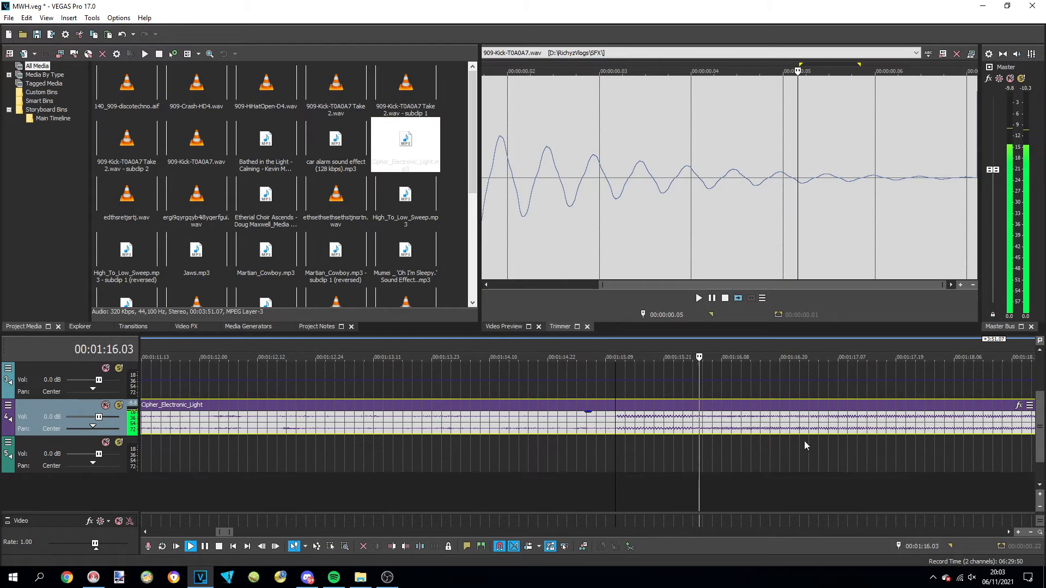
click(913, 429)
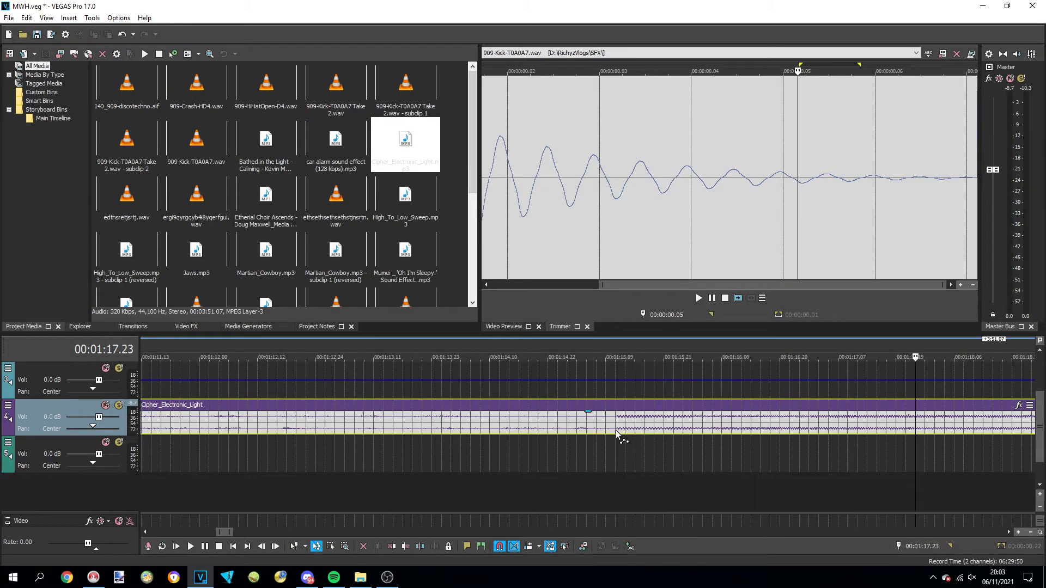
key(d)
key(s)
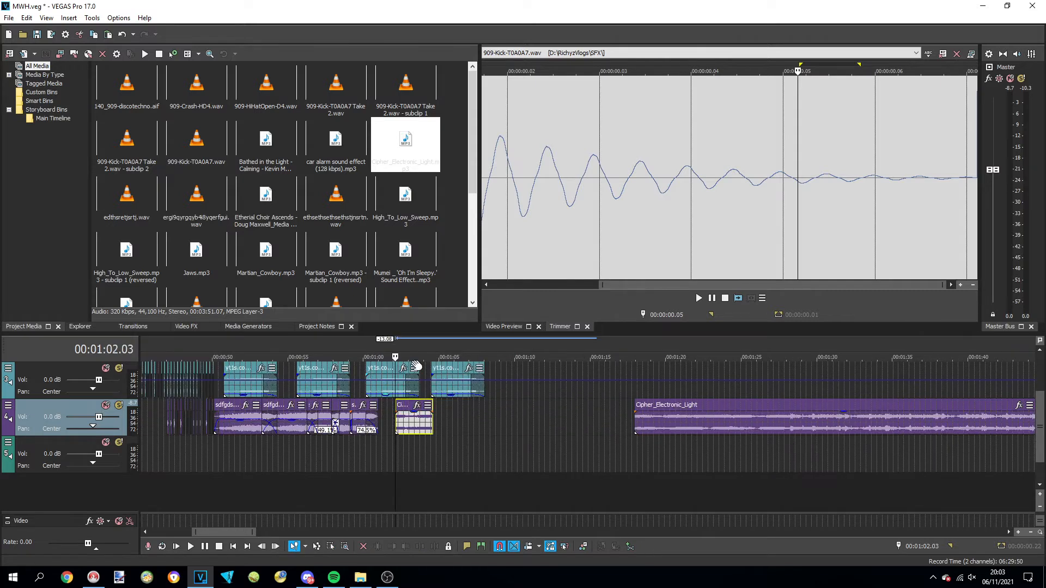
Preview the fifth-track Cipher_Electronic_Light event and apply a non-real-time Graphic EQ with the preset Boost bass around 80 Hz by 6 dB
click(636, 345)
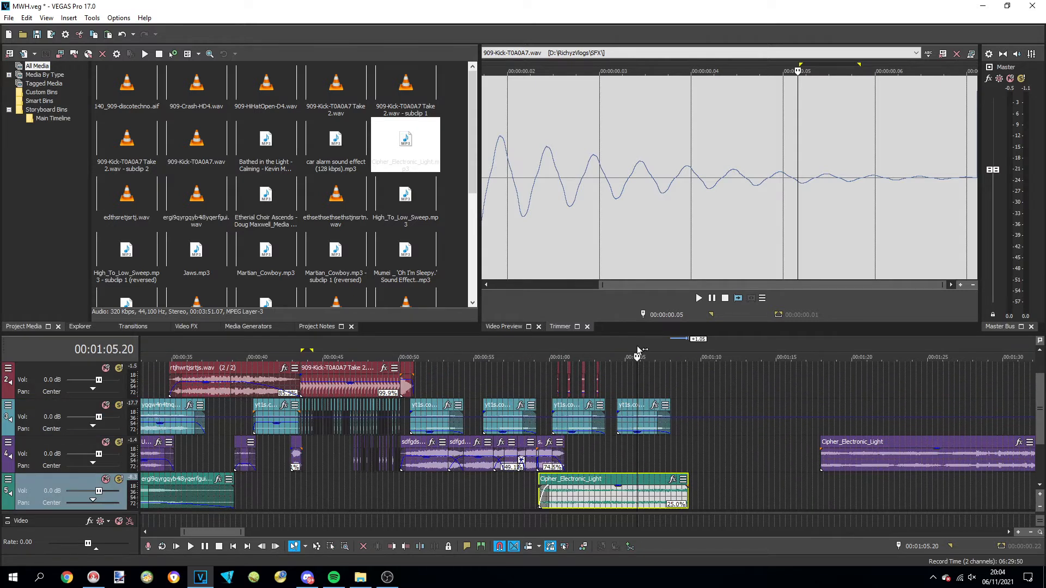
key(space)
key(space)
right_click(645, 490)
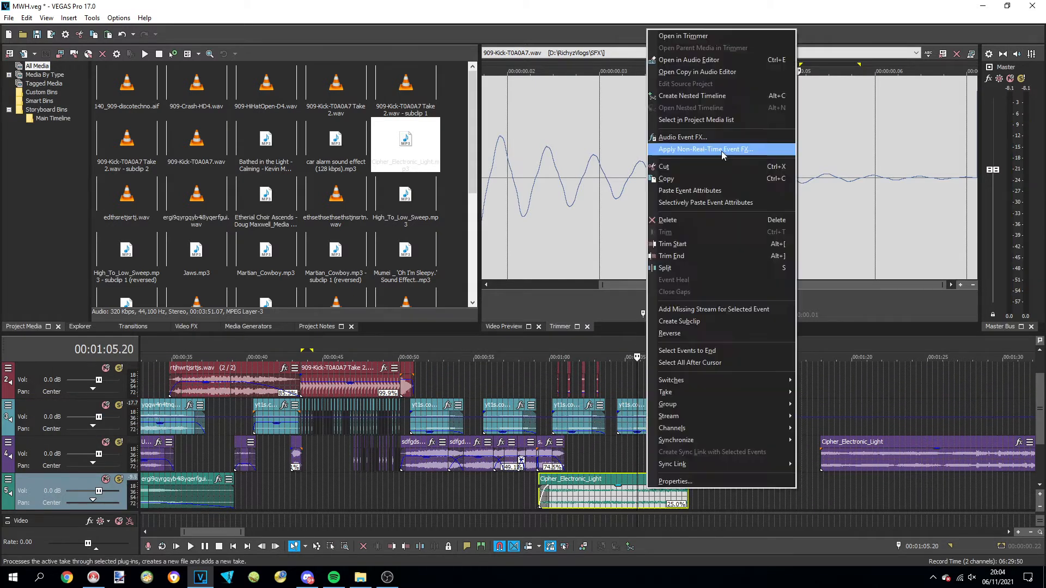
click(722, 148)
double_click(413, 182)
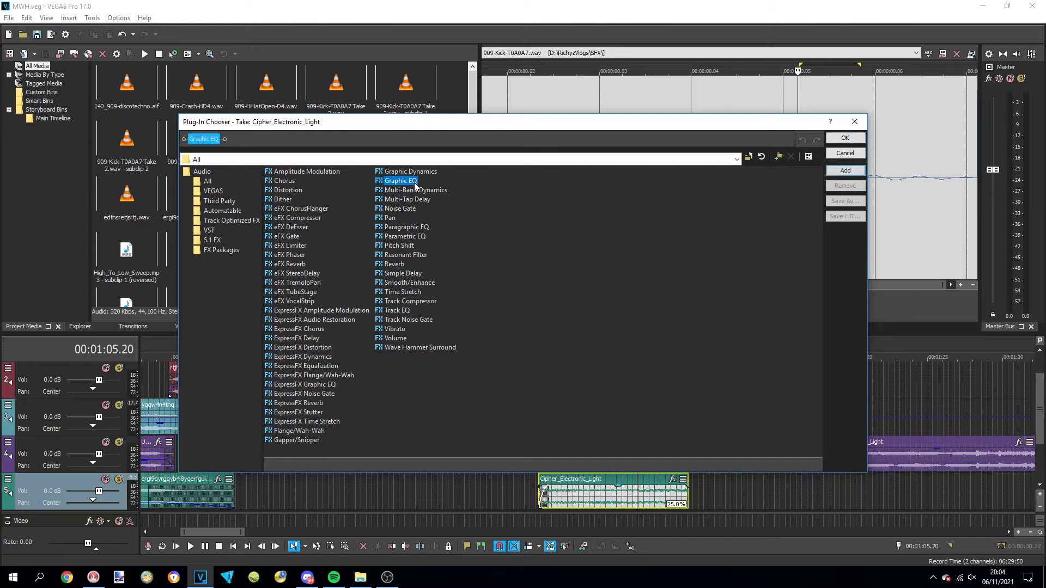
click(847, 142)
click(879, 103)
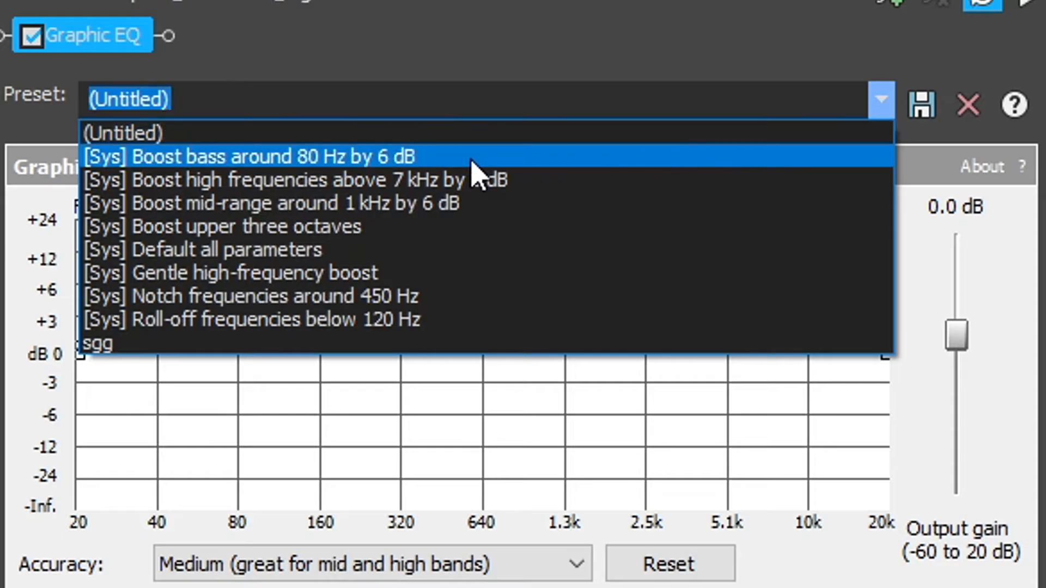
click(470, 160)
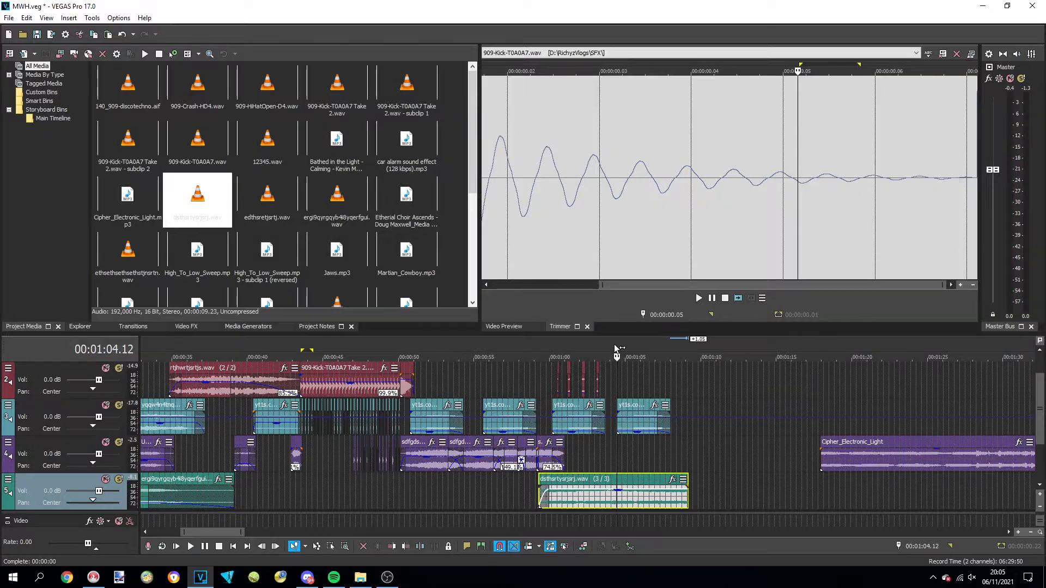
Import Sad Girl Sound Effects All Sounds and place a trimmed section of it on the fourth track at about 1:03
click(9, 18)
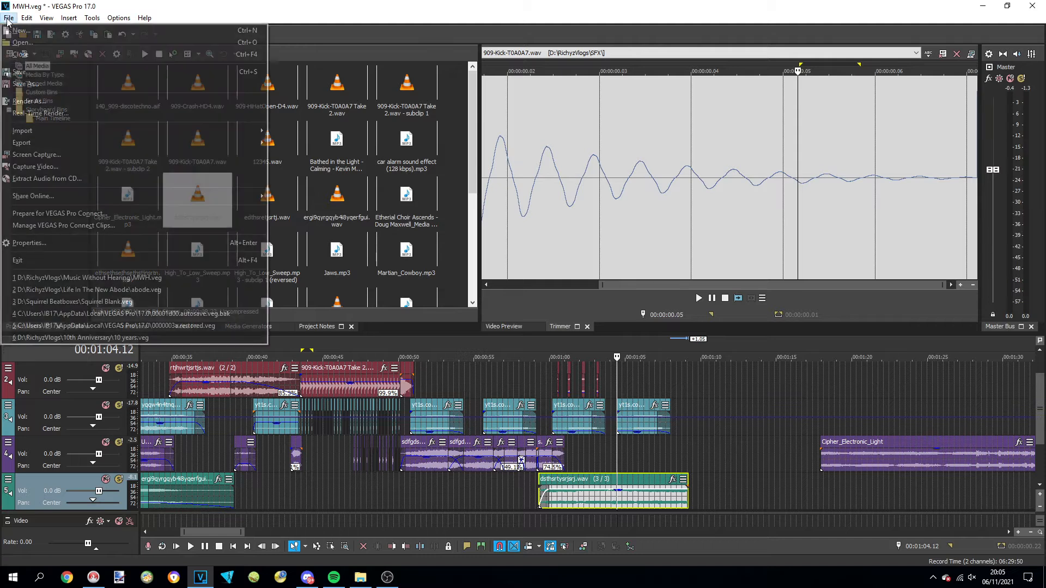
mouse_move(55, 134)
click(288, 129)
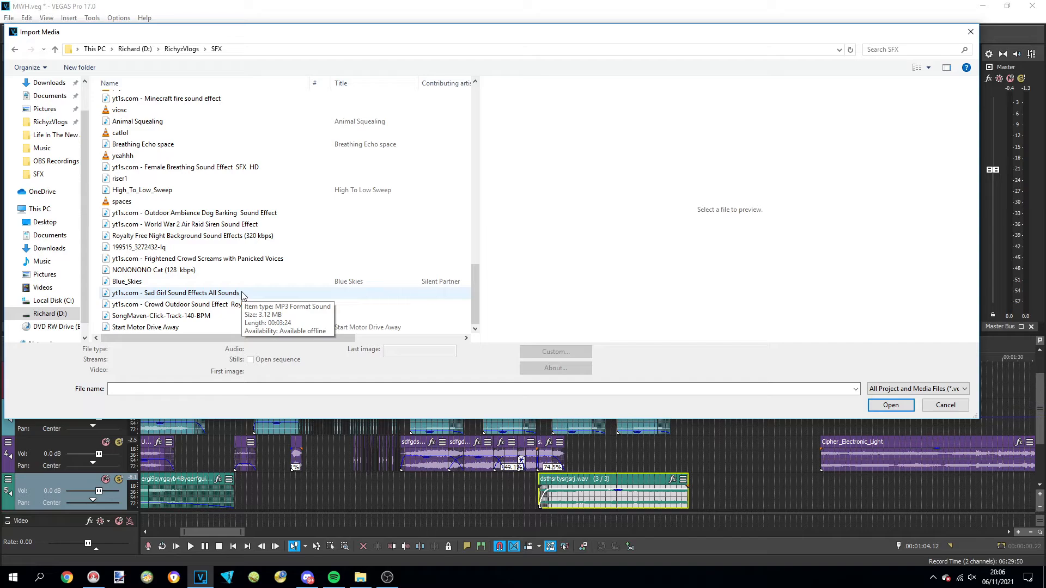
double_click(242, 295)
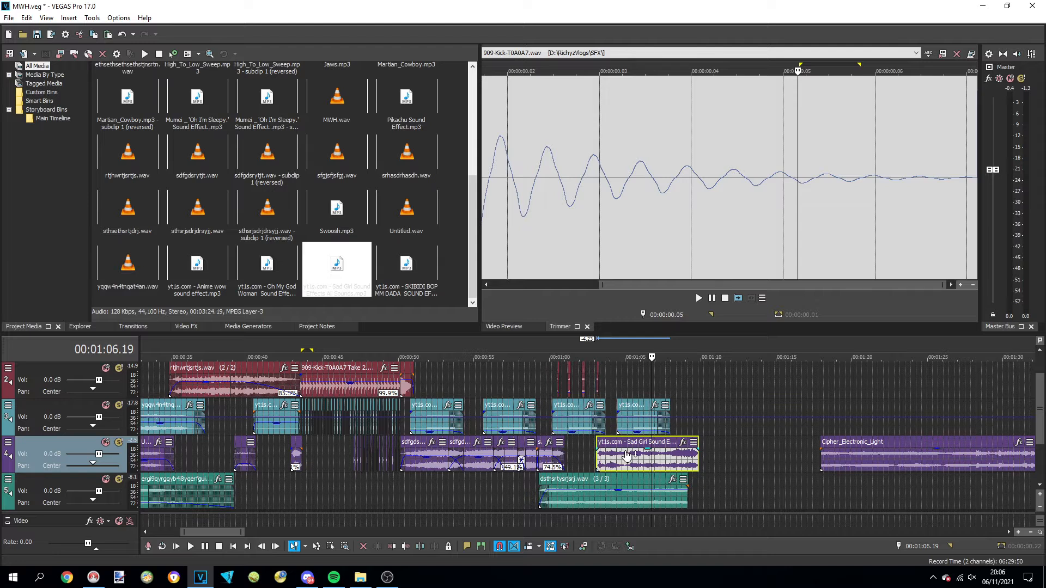
drag(627, 456, 628, 473)
Import the How Dare You Greta Thunberg sound effect from the SFX folder and place it on the third track at about 1:08
key(ctrl+i)
scroll(338, 248, down, 6)
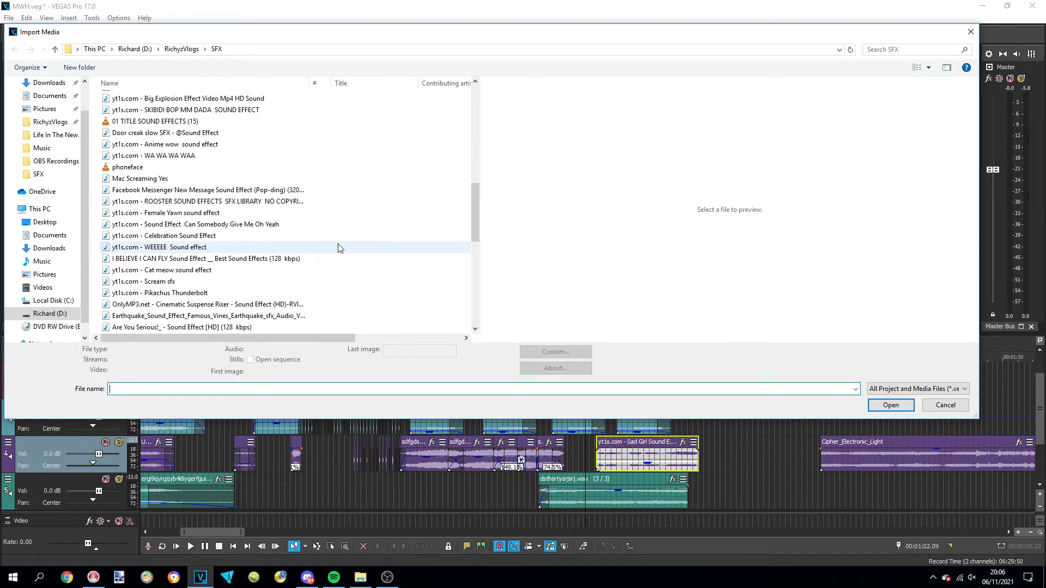
scroll(237, 227, up, 12)
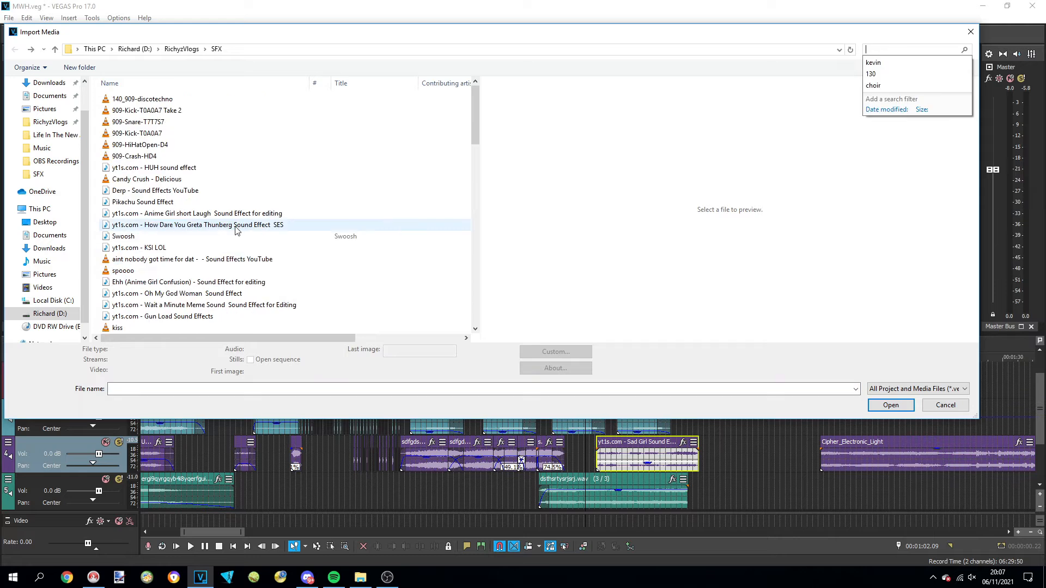
double_click(235, 227)
drag(276, 275, 686, 427)
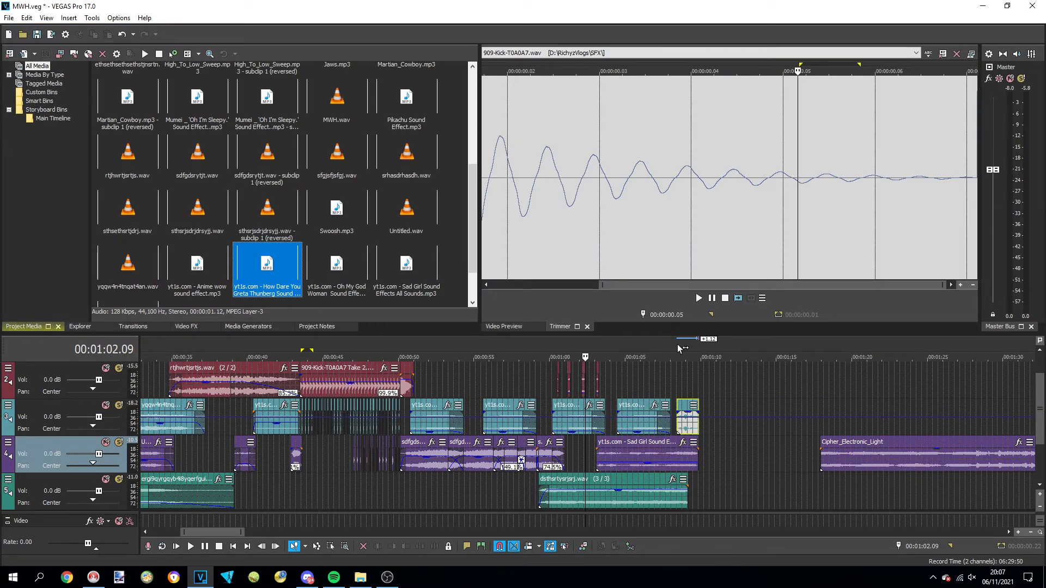
scroll(702, 420, up, 6)
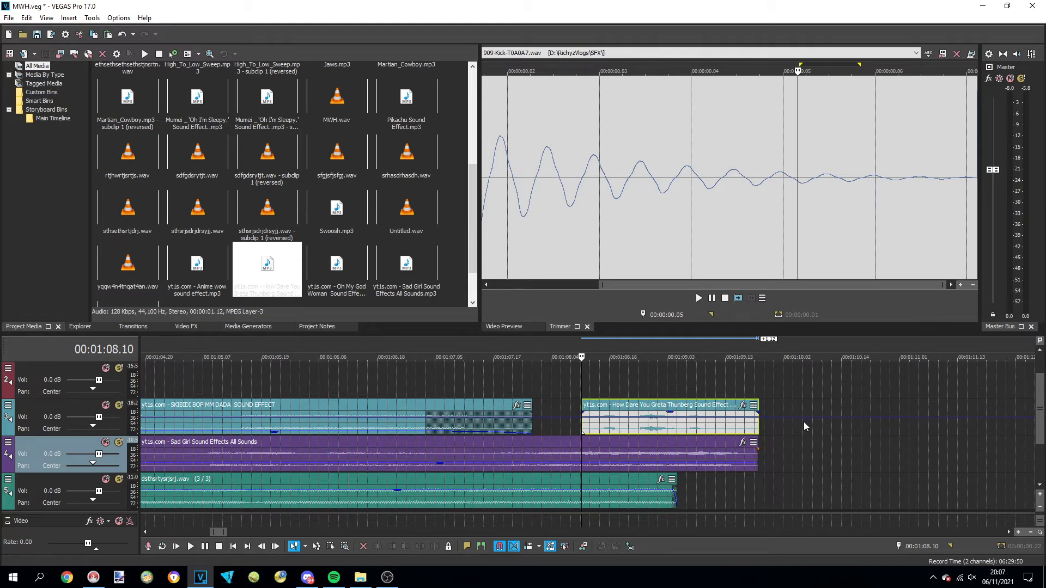
scroll(803, 422, down, 2)
scroll(679, 388, down, 1)
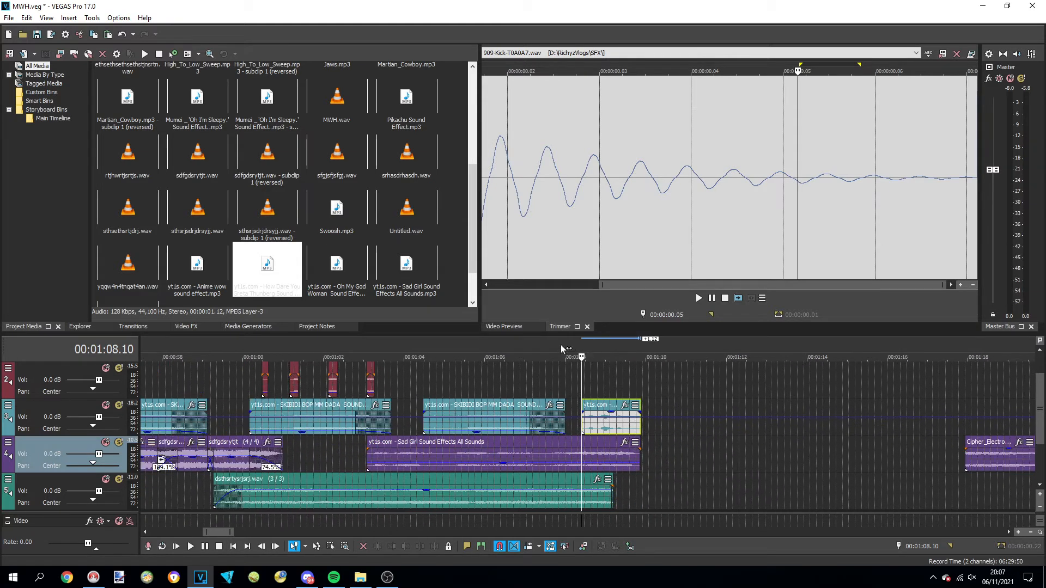
Import Sound Effect Can Somebody Give Me Oh Yeah and place it on the second track at about 1:09
click(9, 18)
mouse_move(50, 129)
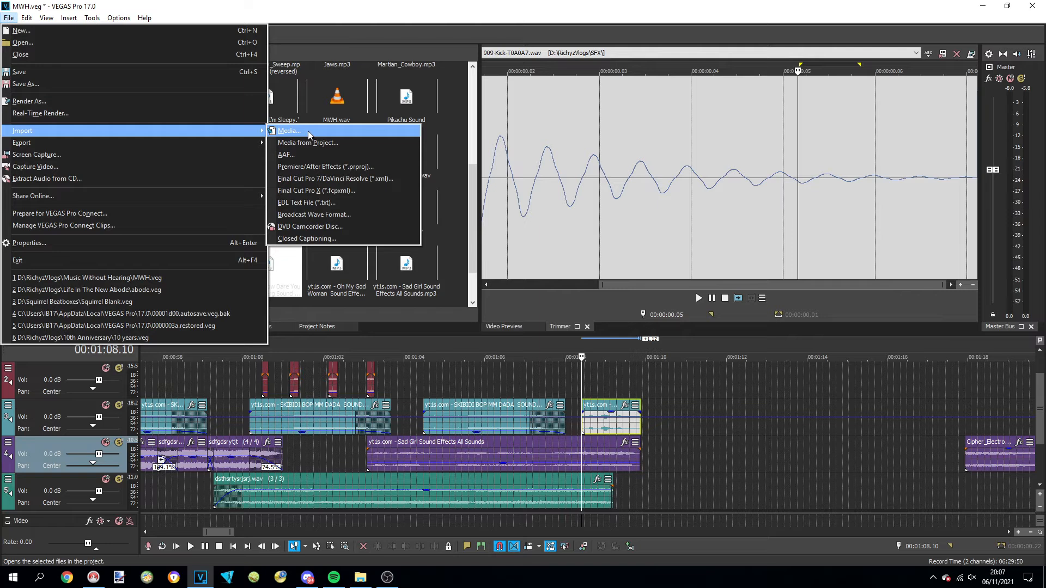
click(309, 131)
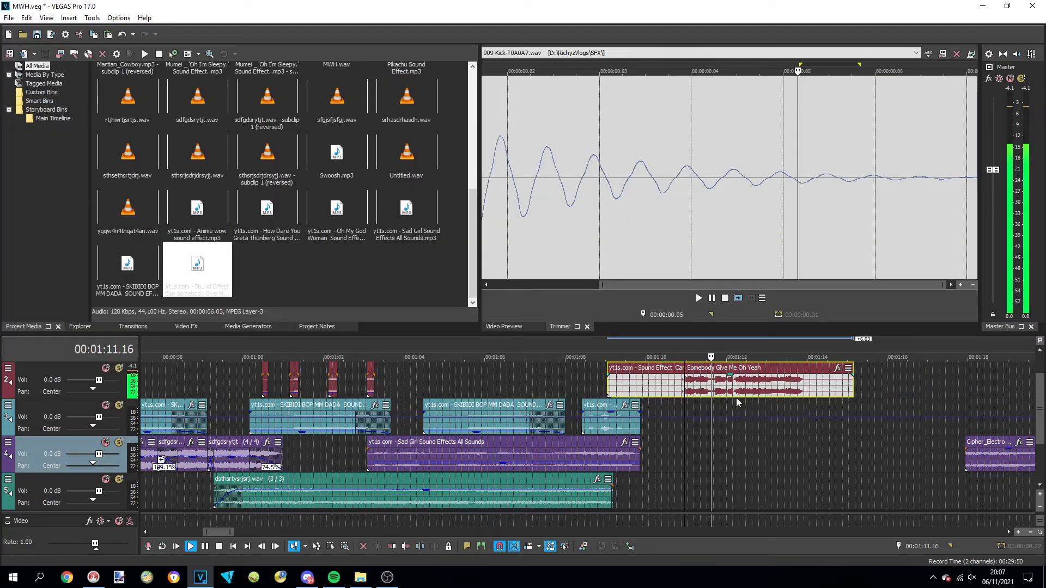
Preview the Can Somebody Give Me Oh Yeah event, split off and delete its leading part, and move the rest back to about 1:09
key(space)
click(736, 393)
key(s)
click(708, 383)
key(Delete)
drag(753, 379, 638, 377)
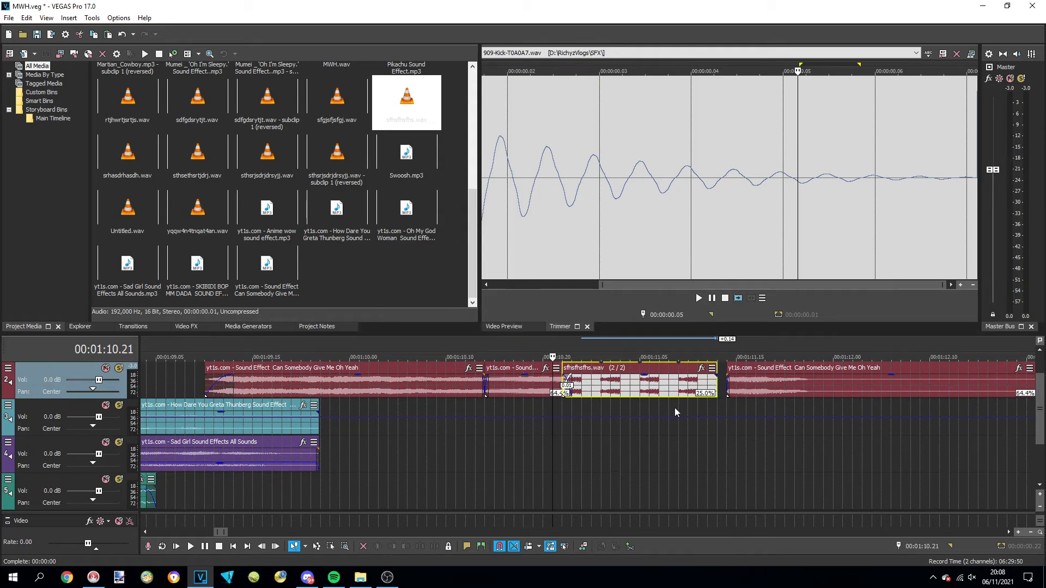
Move the last Can Somebody Give Me Oh Yeah event to overlap the end of sfhsfhsfhs.wav and trim its tail at about 1:12
drag(769, 379, 758, 374)
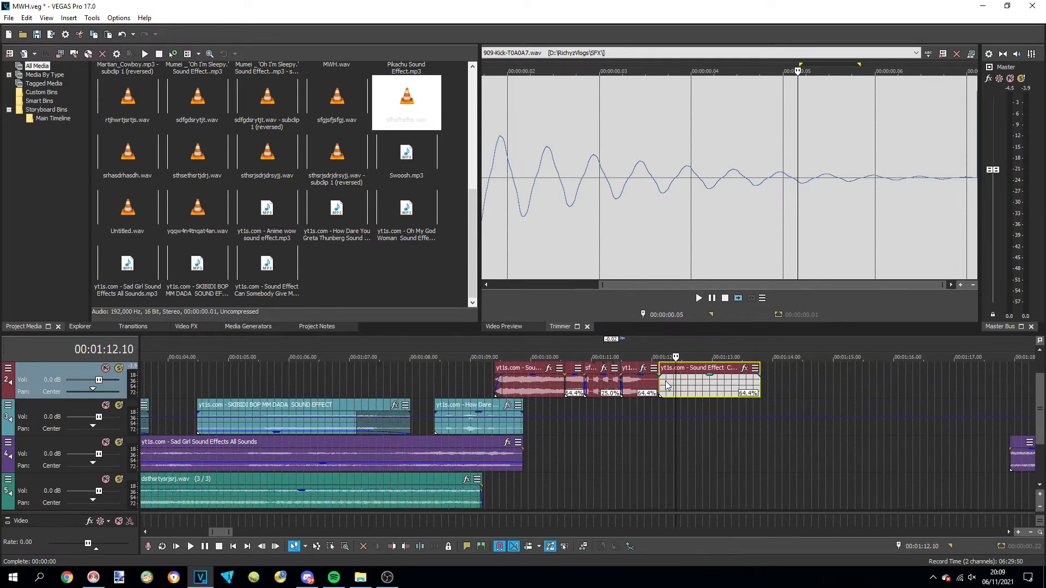
key(Delete)
drag(658, 377, 647, 379)
scroll(754, 416, down, 3)
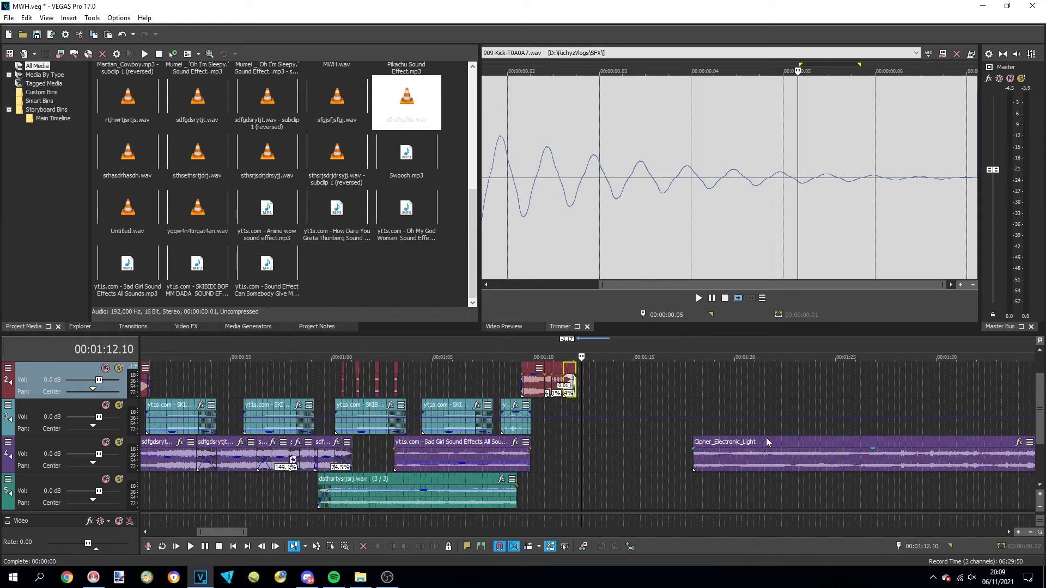
Copy the 909-Kick pattern and the third-track events beneath it from about 0:43 and paste them at about 1:12
click(761, 447)
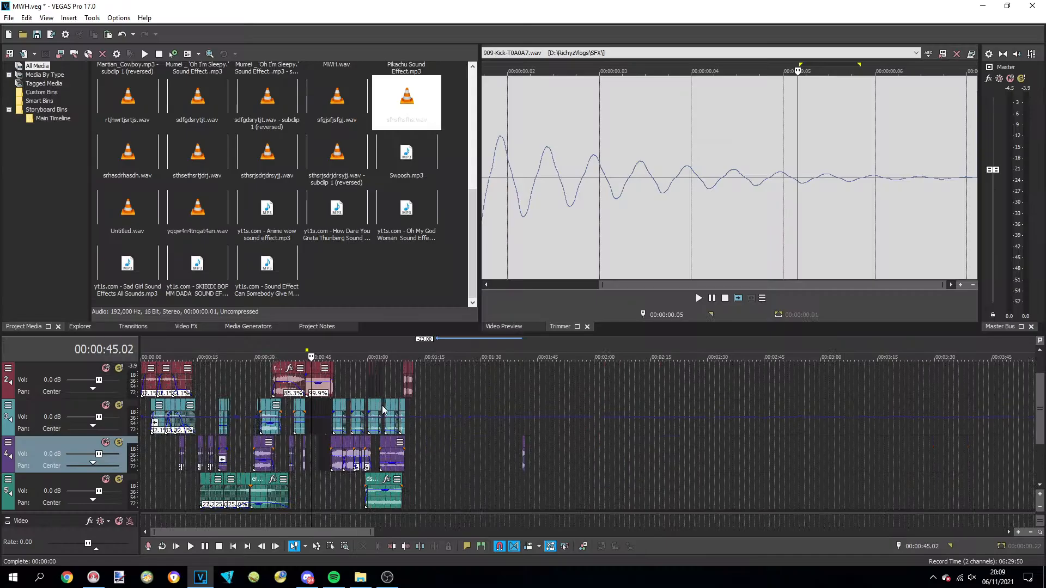
scroll(546, 431, up, 3)
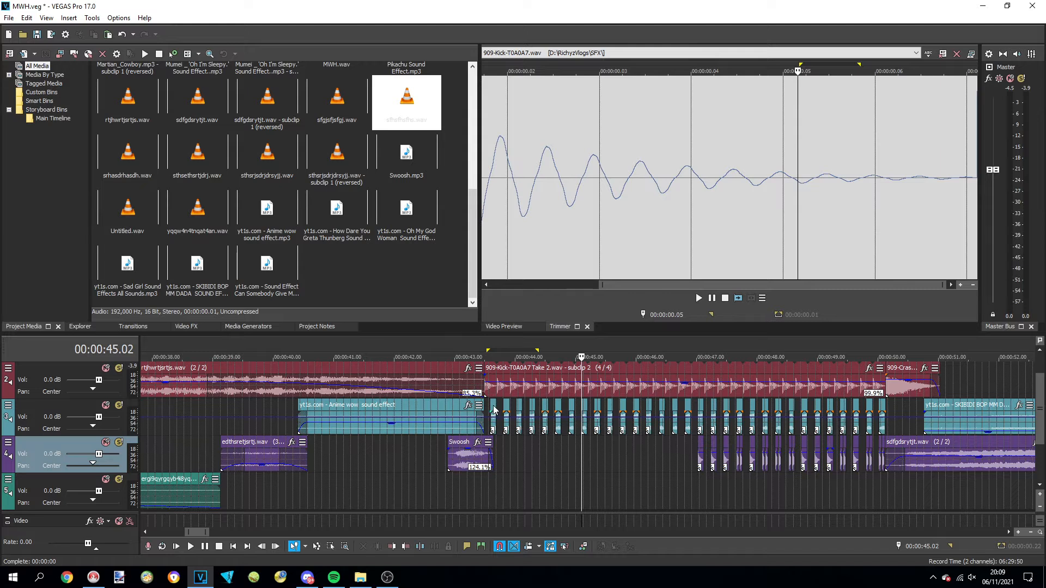
click(494, 411)
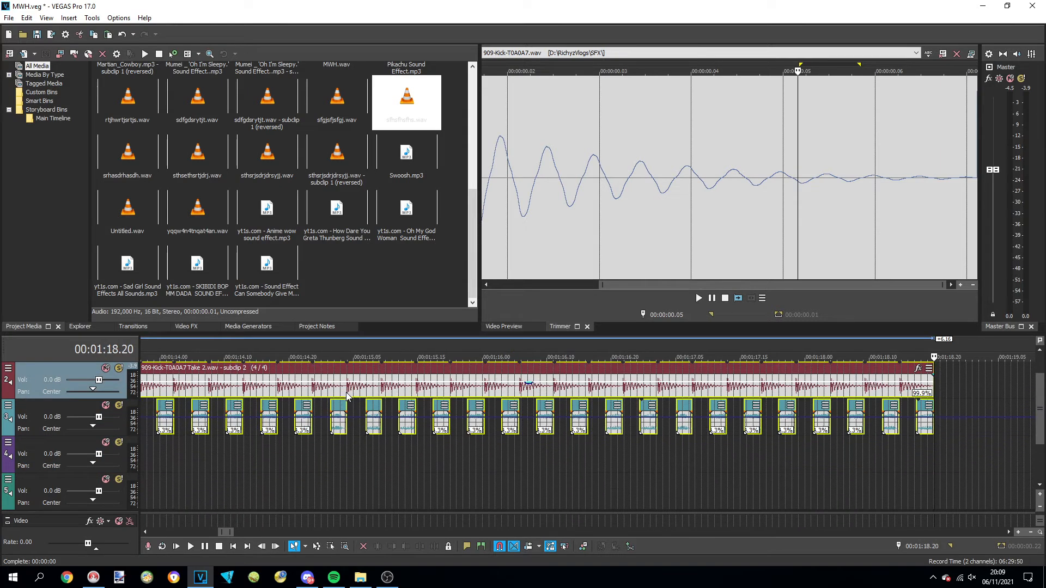
scroll(283, 366, down, 3)
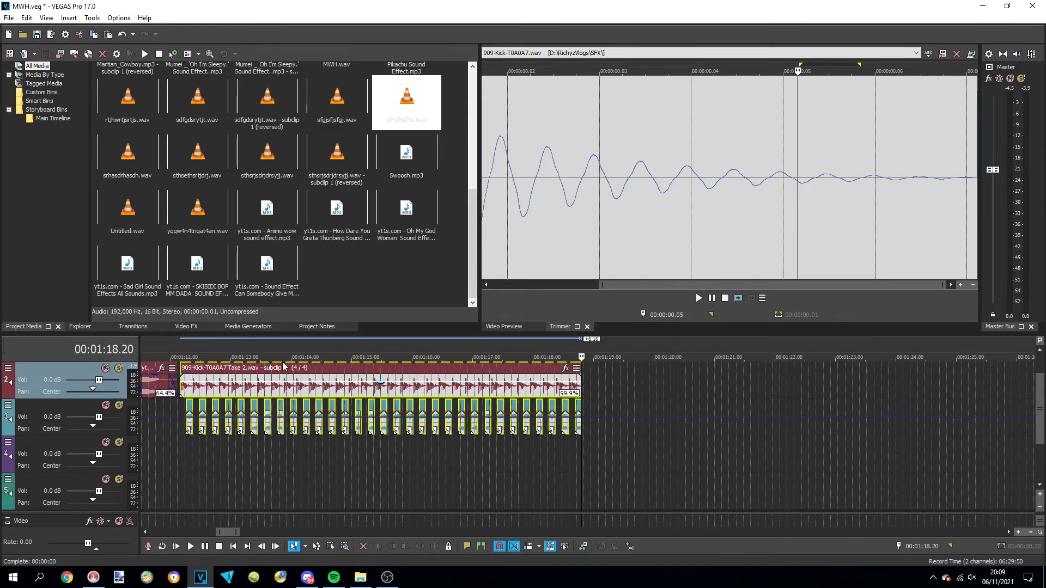
scroll(425, 373, down, 3)
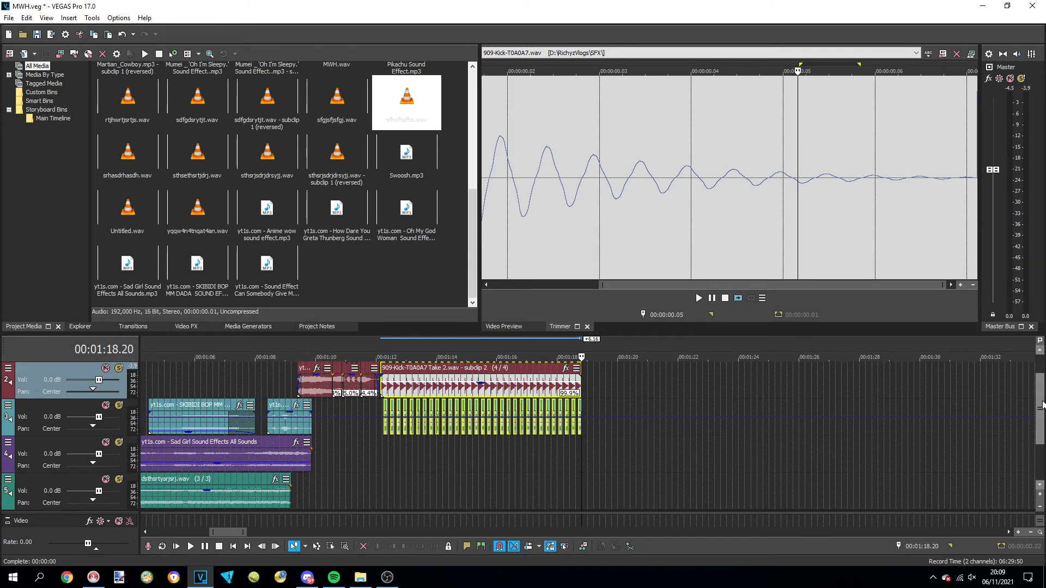
Align the pasted 909-Kick pattern and its third-track events with the 140_909-discotechno beat on the first track at about 1:12
scroll(1042, 404, up, 1)
drag(330, 302, 380, 304)
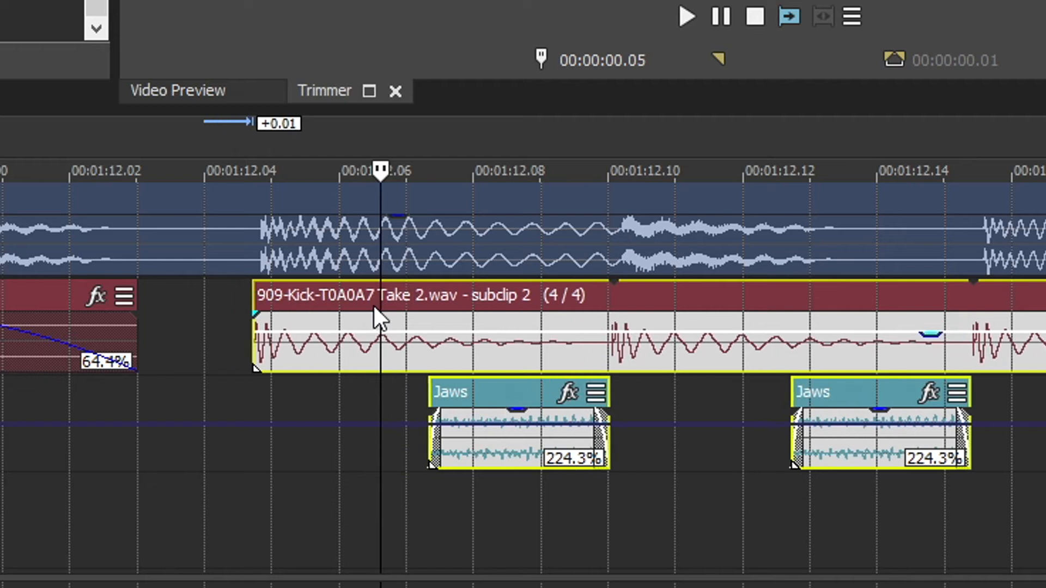
click(266, 153)
scroll(381, 251, up, 3)
drag(476, 299, 839, 298)
scroll(838, 298, down, 5)
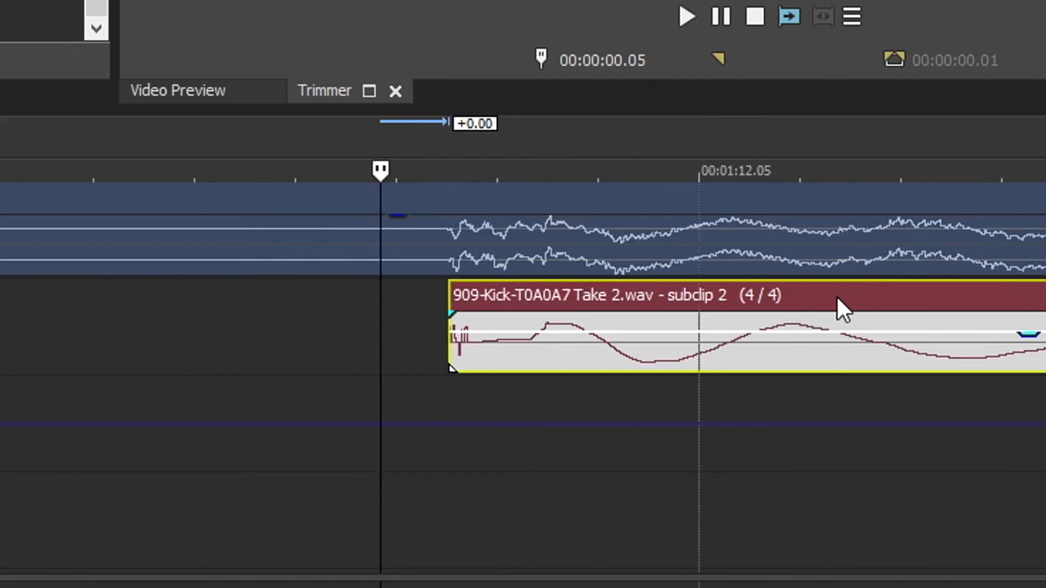
click(929, 124)
scroll(969, 275, up, 4)
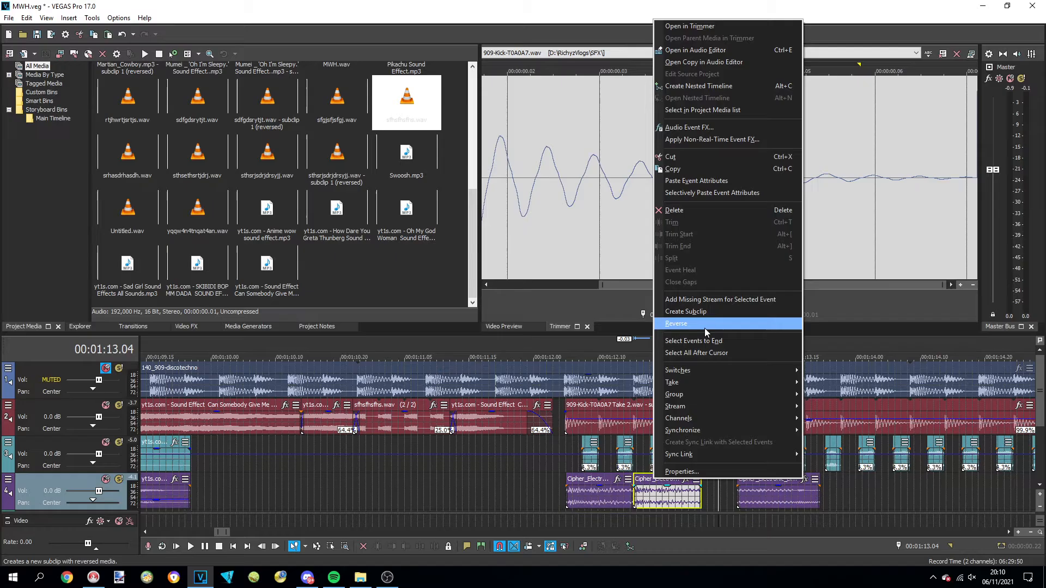
click(705, 327)
Preview the section from 1:12.01 and move the last Cipher_Electronic_Light event on the fourth track slightly later
click(541, 343)
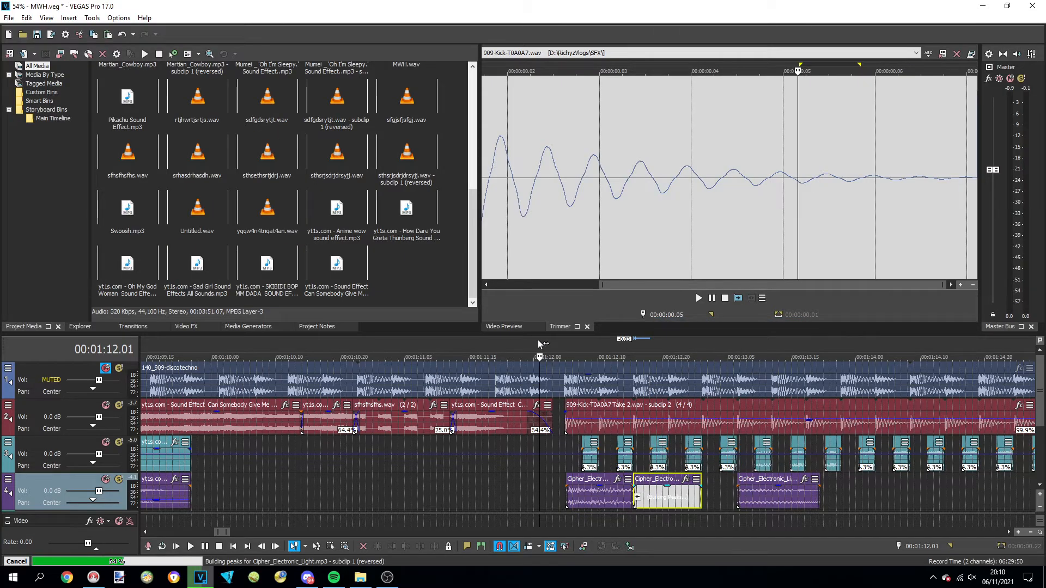
key(space)
key(space)
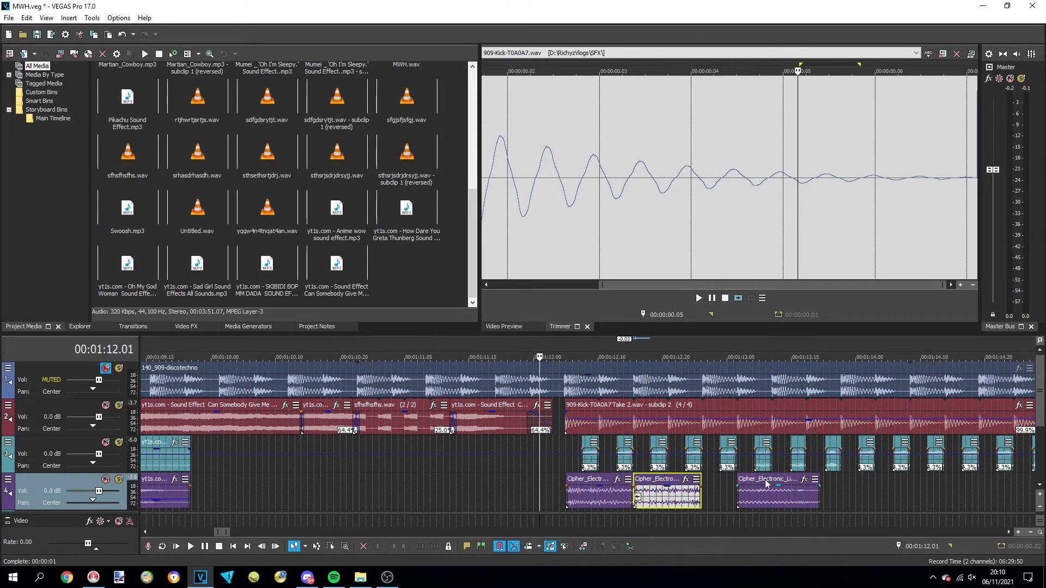
drag(766, 483, 799, 489)
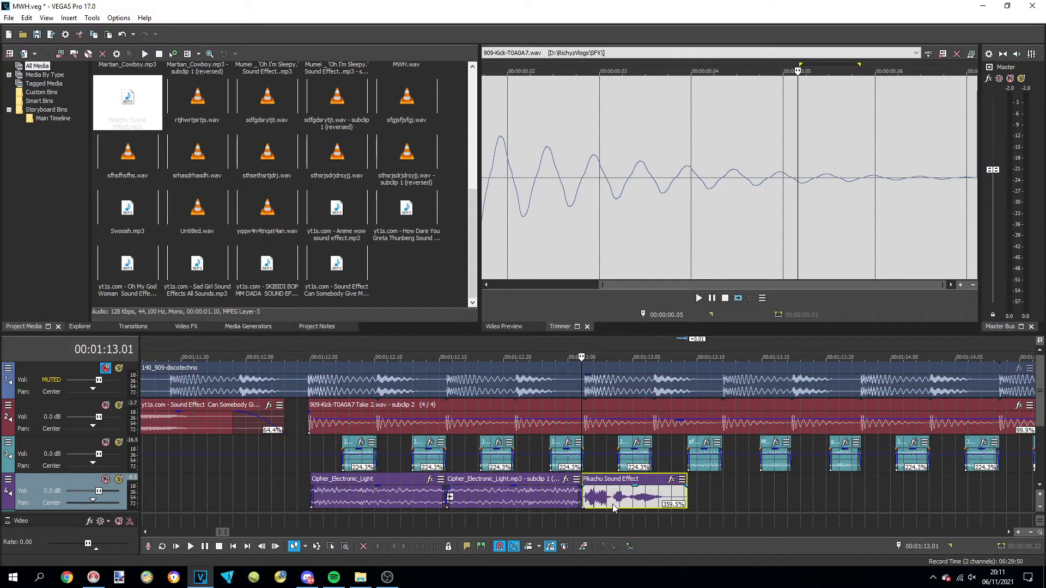
Preview the Pikachu Sound Effect event at 1:13.01 and add a Pitch Shift effect to the Pikachu event at about 1:15.13
key(space)
click(633, 504)
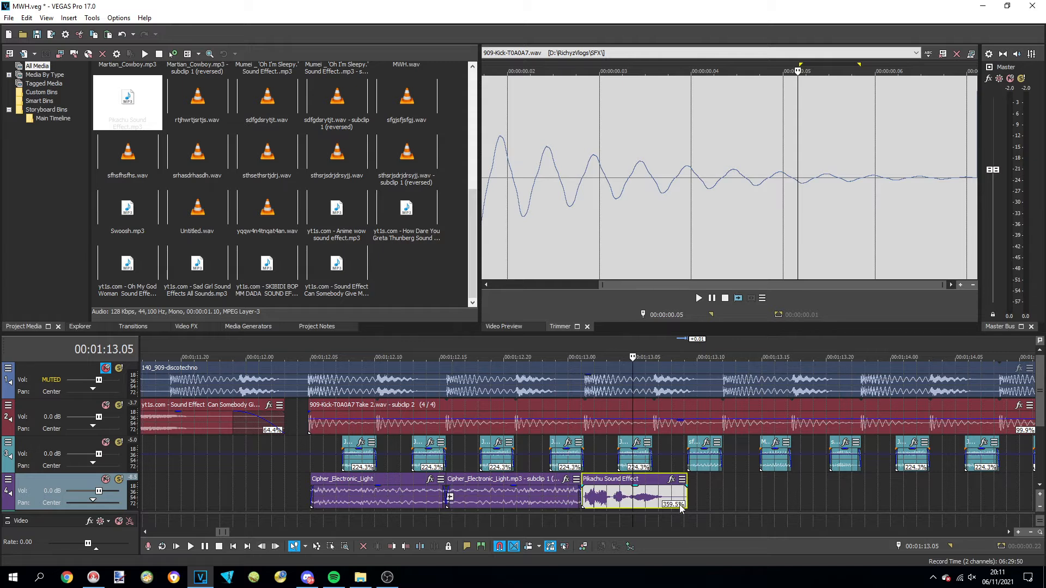
right_click(774, 493)
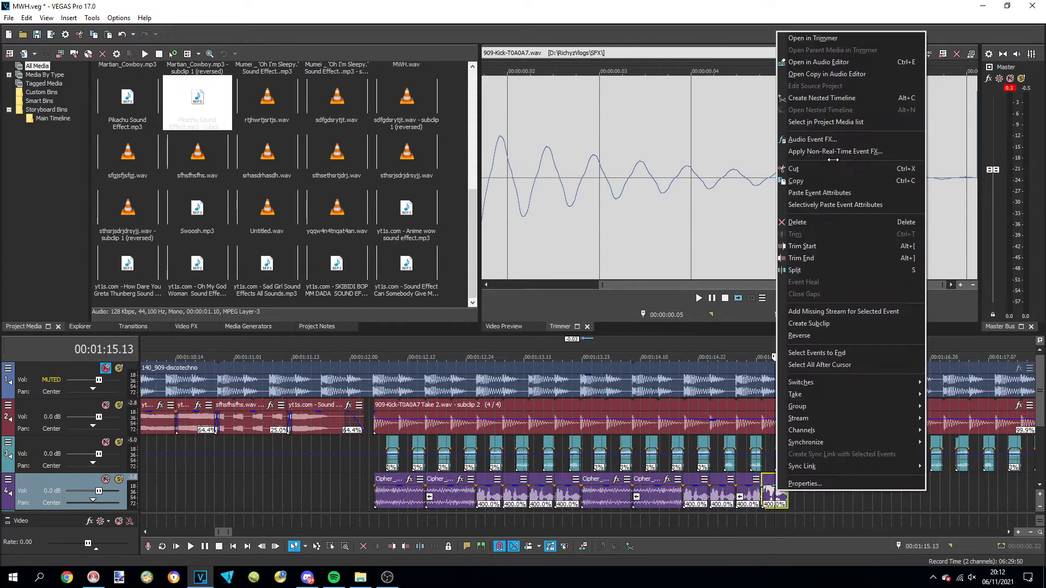
click(834, 157)
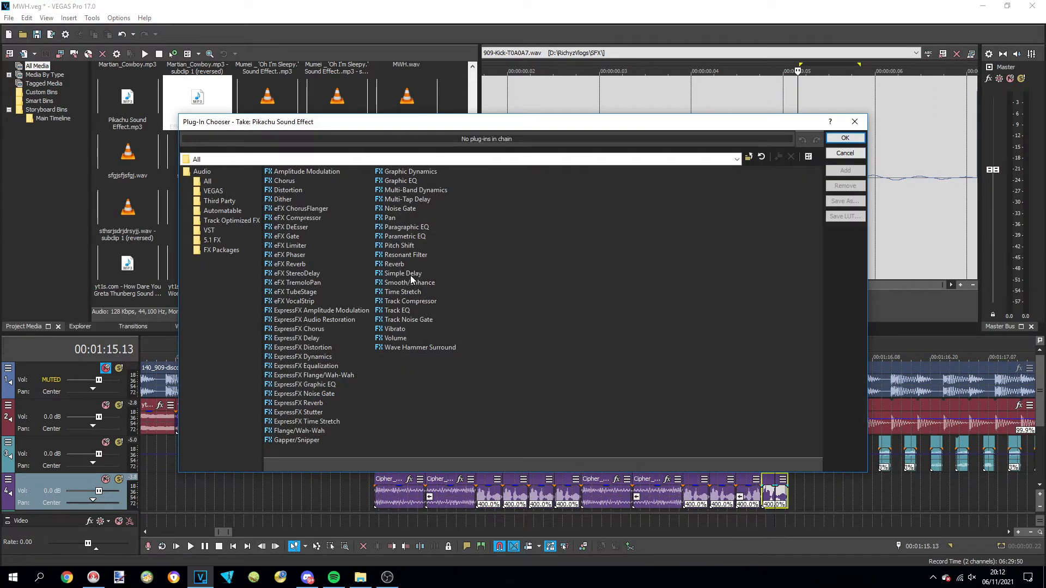
double_click(407, 246)
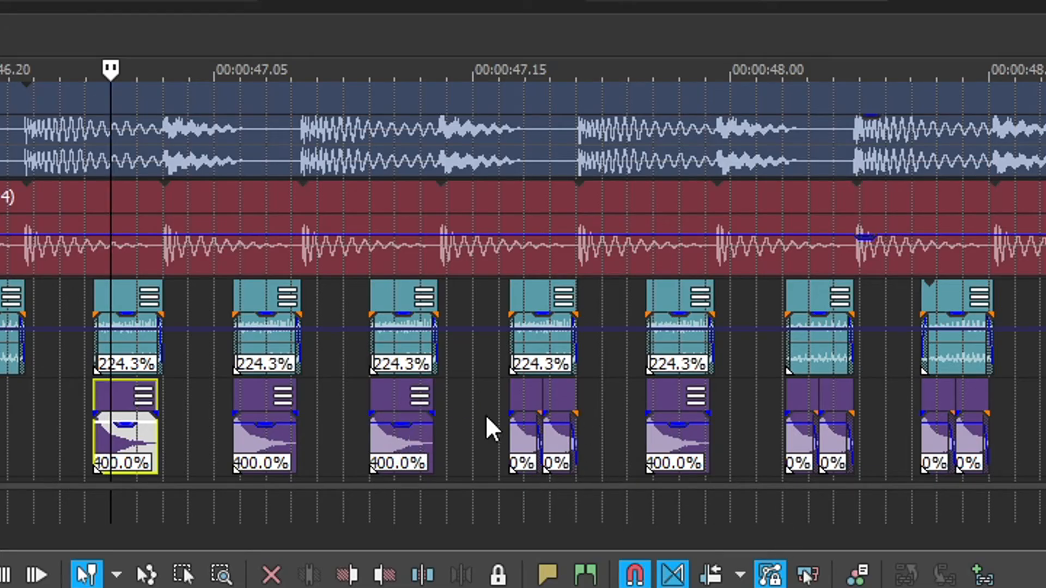
Select the hi-hat events at about 0:47 on the fourth track and copy their pattern to about 1:15
click(393, 400)
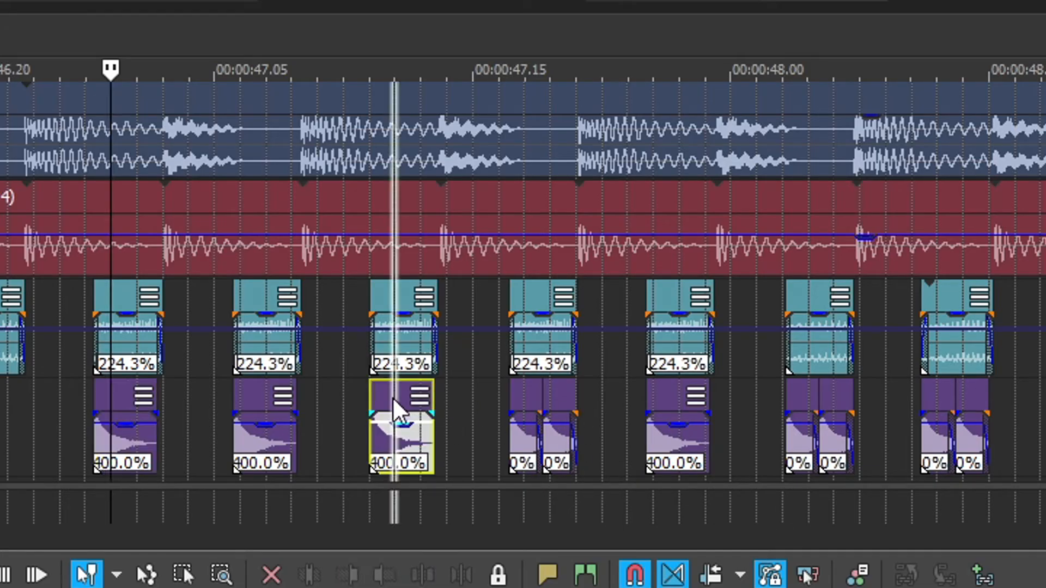
ctrl+click(527, 403)
ctrl+click(566, 397)
scroll(599, 425, down, 12)
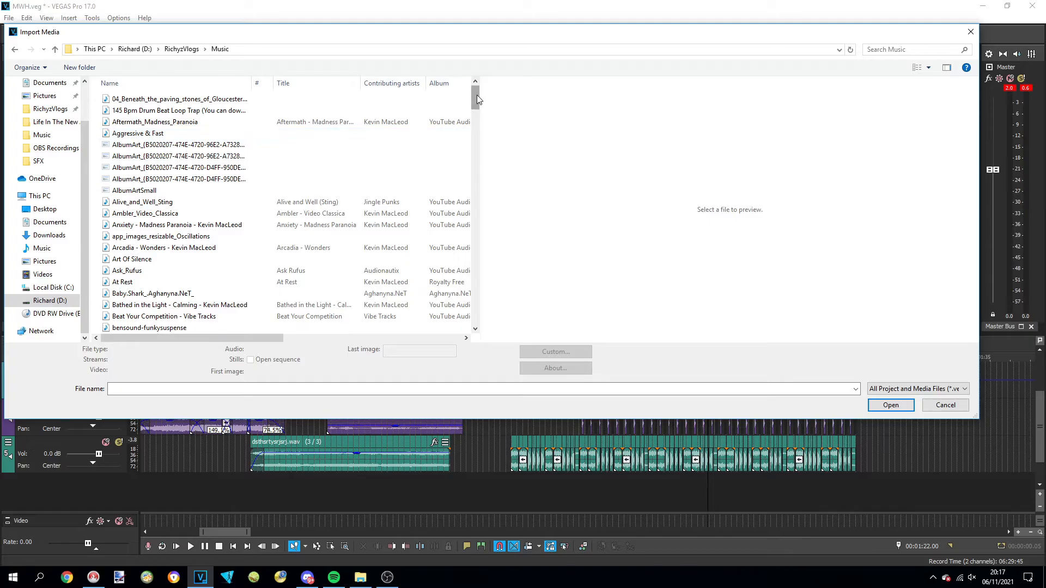
Browse the music folder and import This_is_Not_a_Ballad
drag(476, 95, 458, 242)
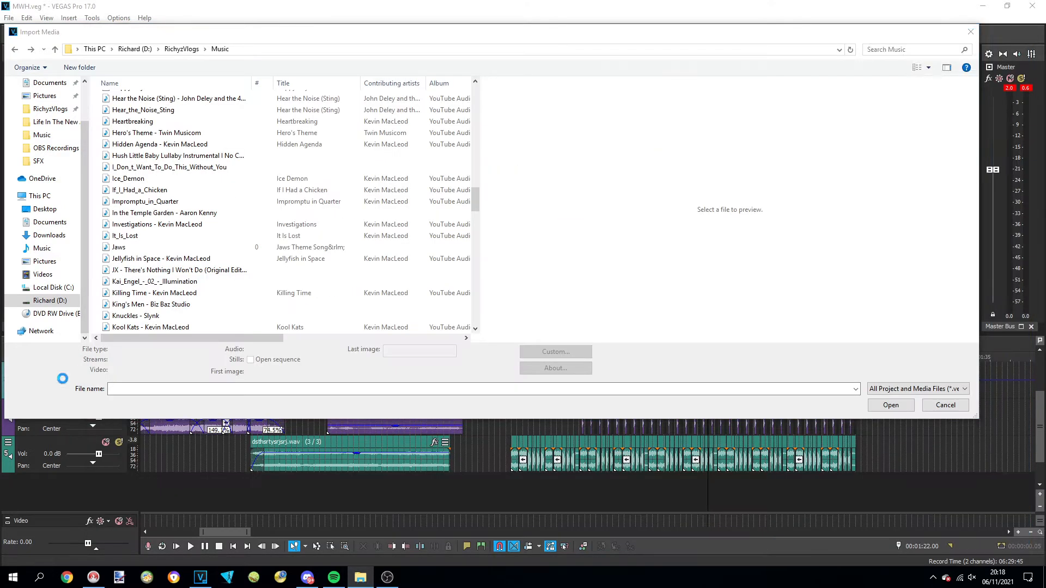
scroll(185, 324, down, 3)
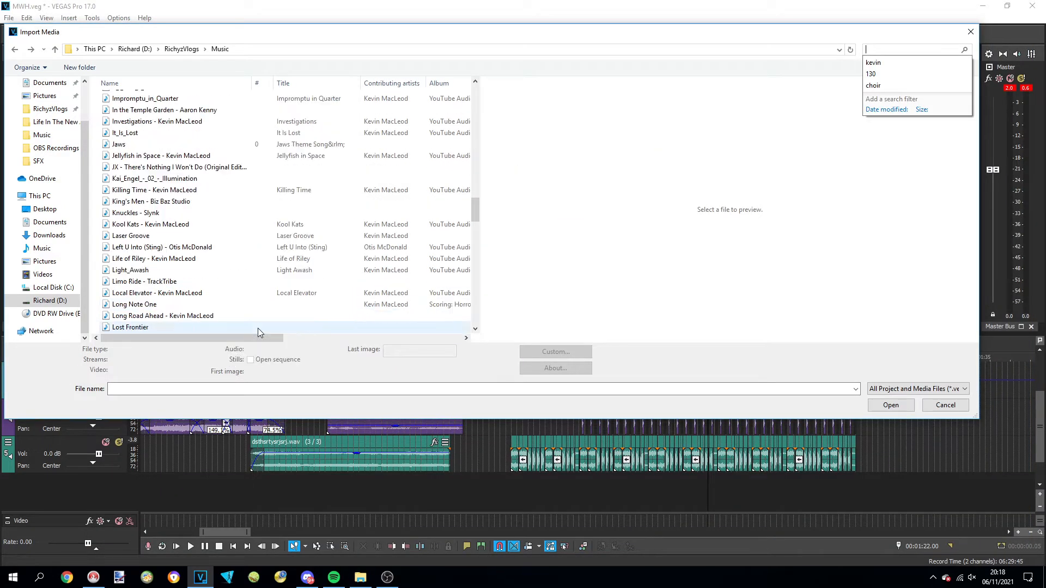
scroll(257, 328, down, 2)
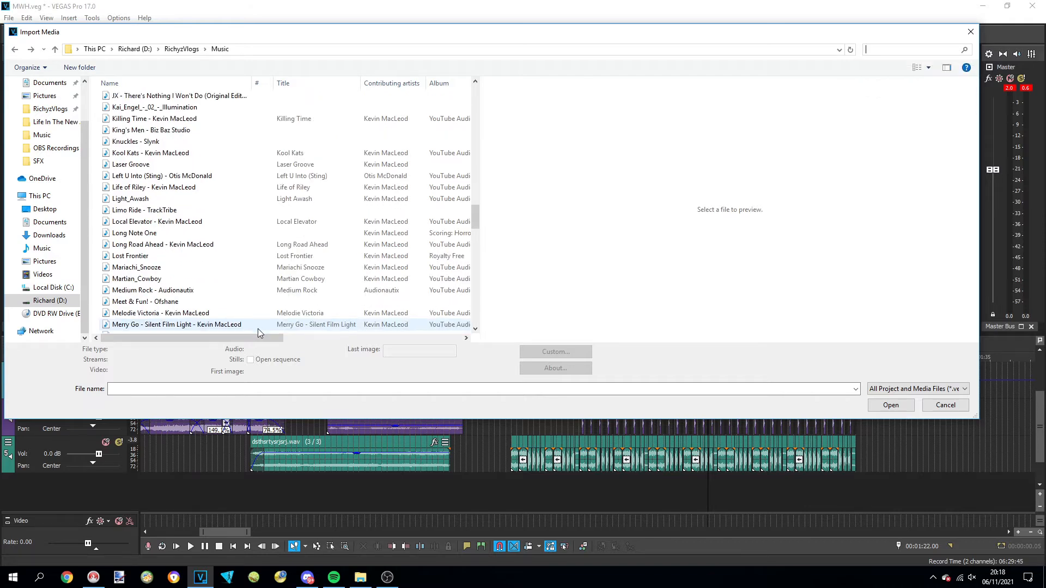
scroll(257, 328, down, 7)
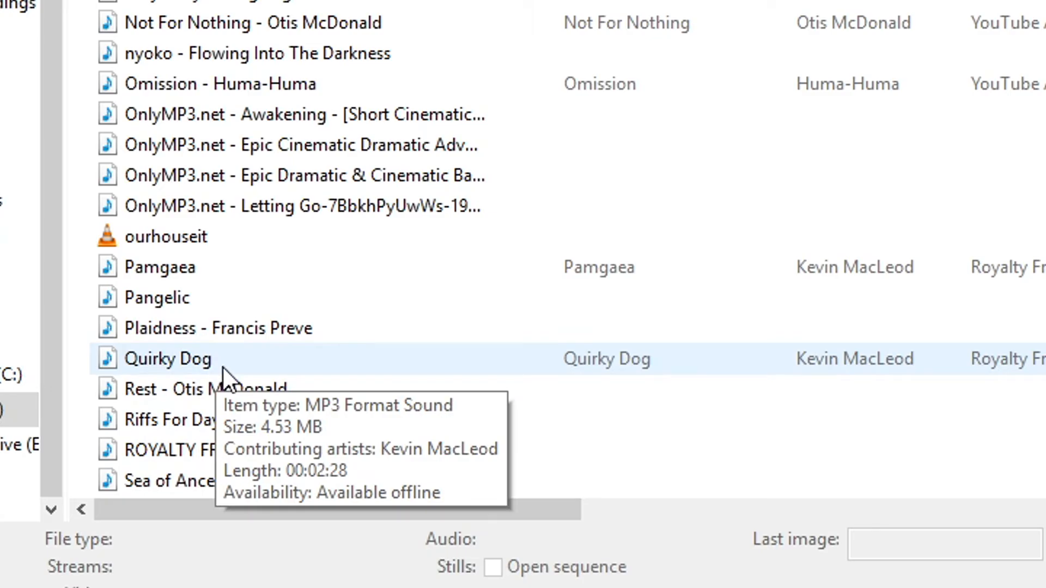
scroll(401, 451, down, 7)
click(290, 208)
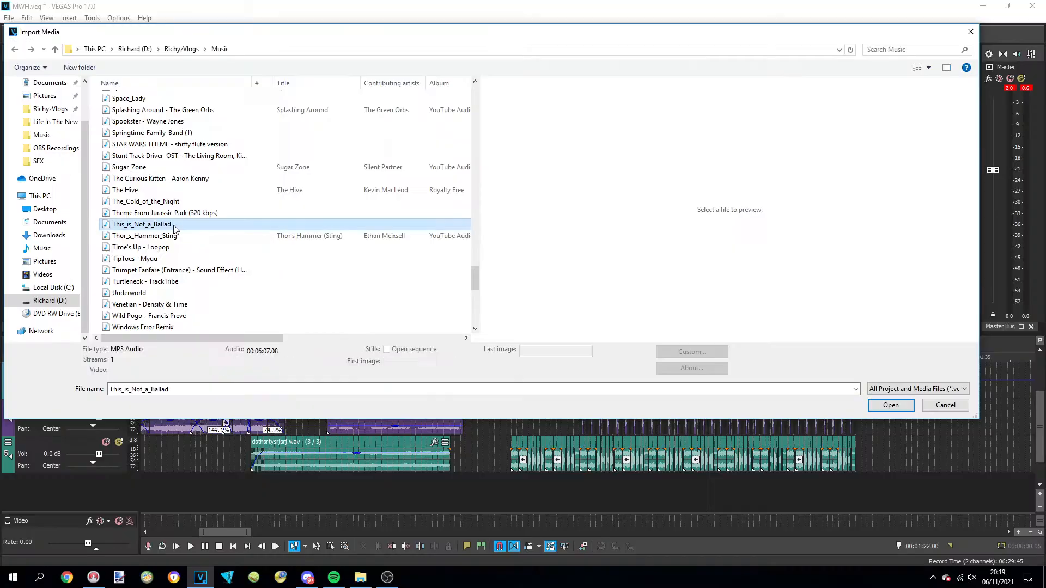
double_click(173, 225)
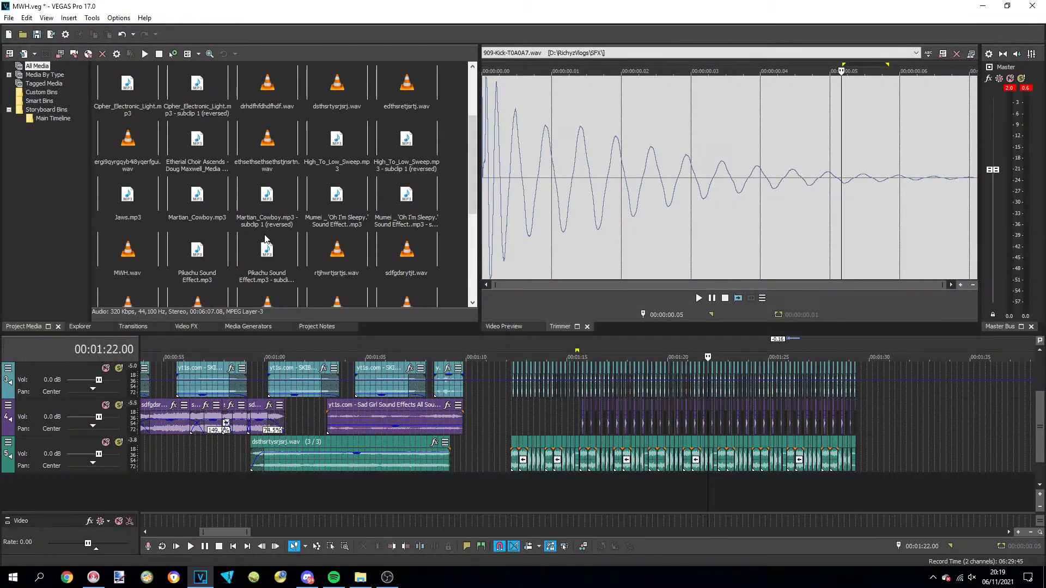
Place This_is_Not_a_Ballad on a new sixth track at about 1:22
drag(472, 108, 474, 245)
drag(327, 179, 718, 486)
drag(718, 486, 724, 487)
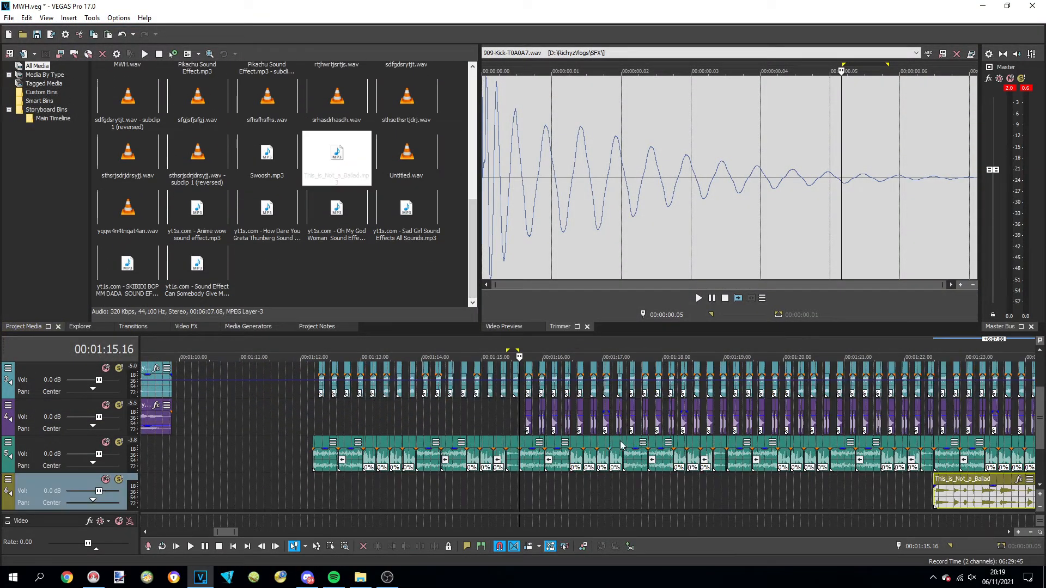
Move the This_is_Not_a_Ballad event along the sixth track to line its notes up with the beat around 1:22
click(751, 432)
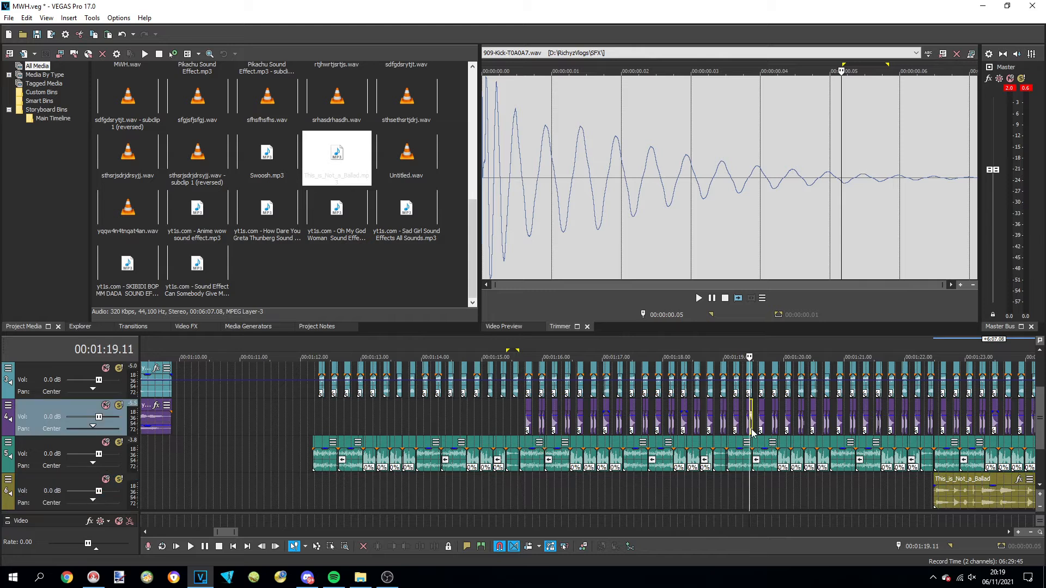
drag(961, 480, 767, 481)
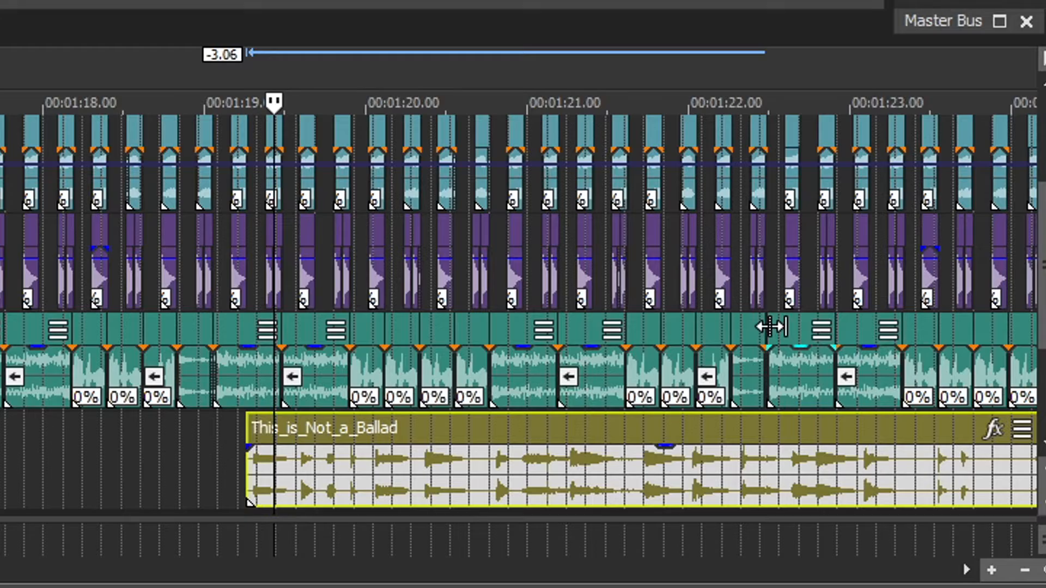
click(768, 376)
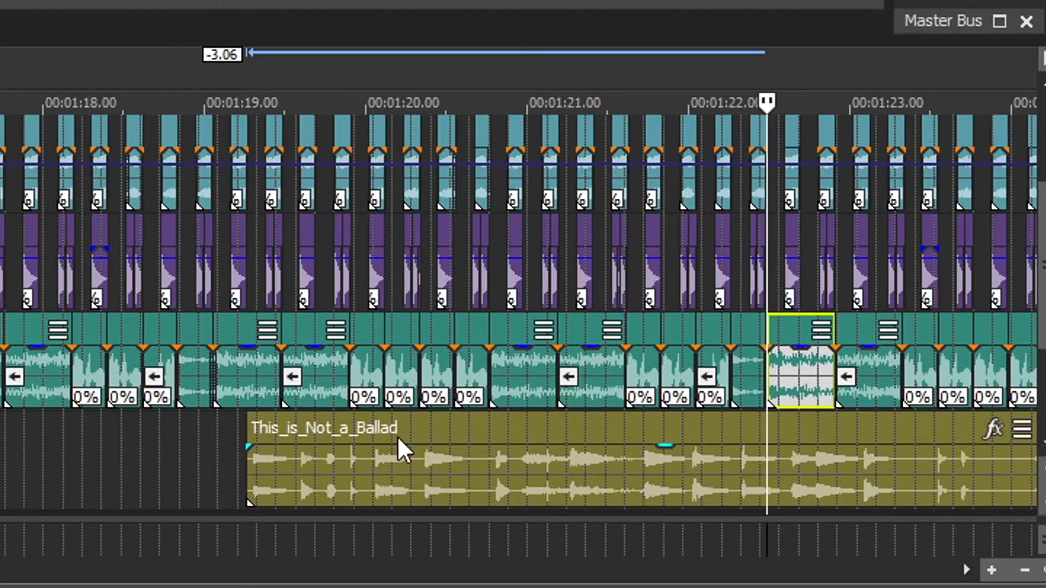
drag(399, 439, 658, 448)
drag(658, 449, 753, 450)
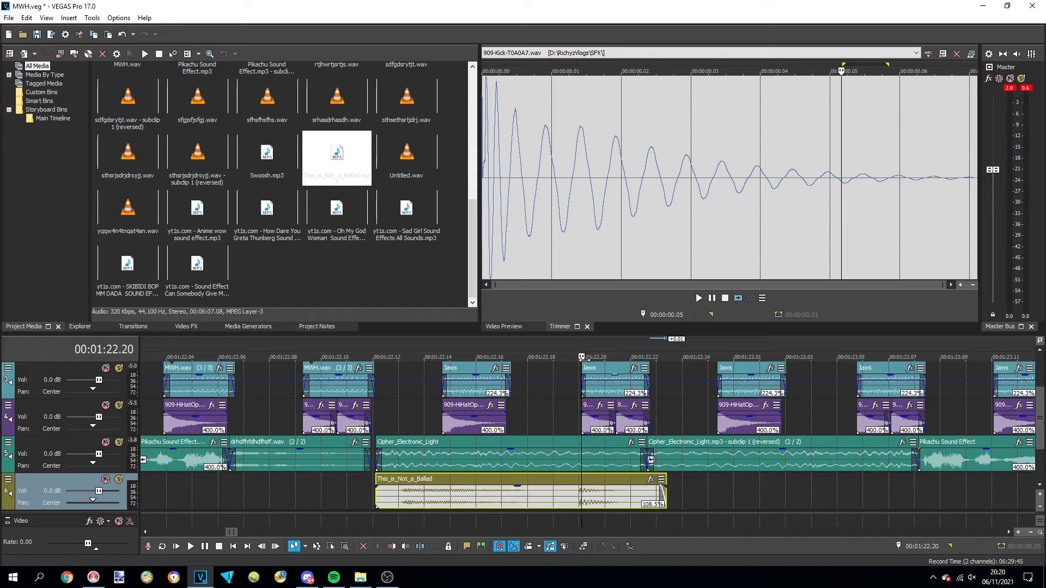
Time-stretch the end of the This_is_Not_a_Ballad event to a playback rate of 107.1%
scroll(611, 419, up, 3)
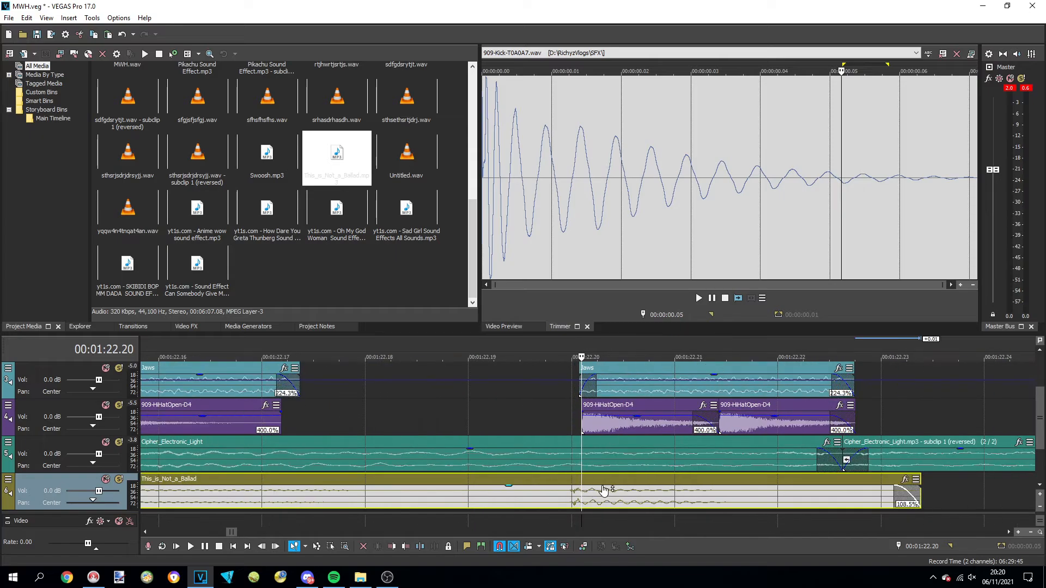
drag(918, 495, 931, 494)
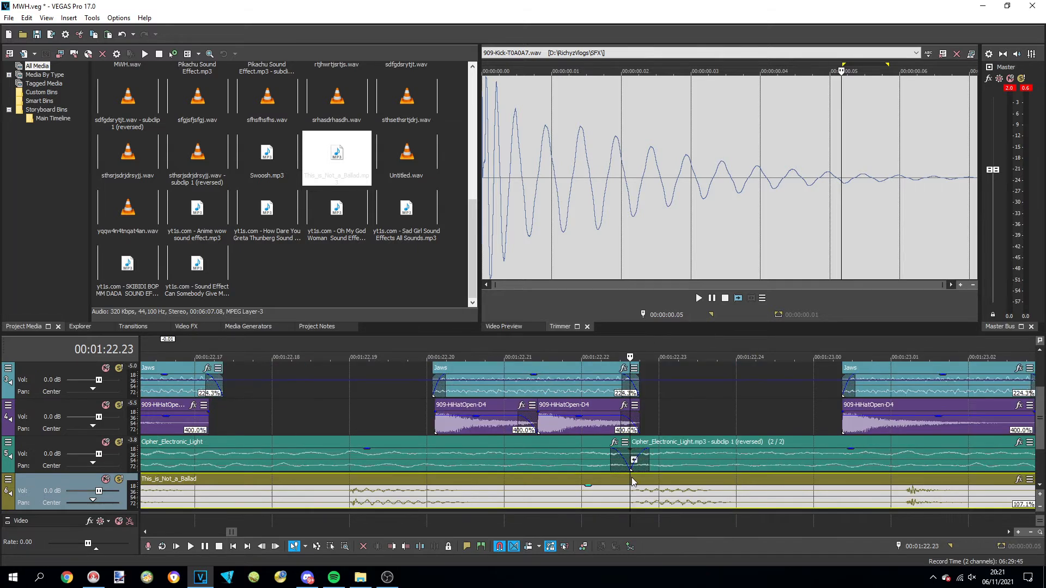
Split the This_is_Not_a_Ballad event at 1:22.23, delete the remainder, and time-stretch its end to a playback rate of 140.2%
key(s)
click(647, 482)
key(Delete)
drag(627, 491, 428, 492)
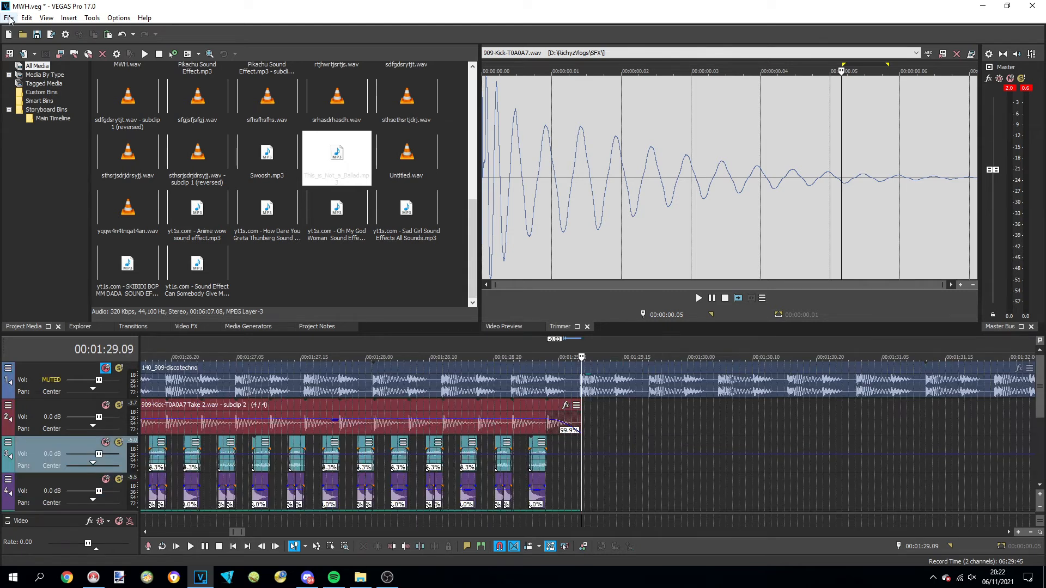
Import Corndogs_in_Santa_Monica and place it on the third track at about 1:29
click(9, 17)
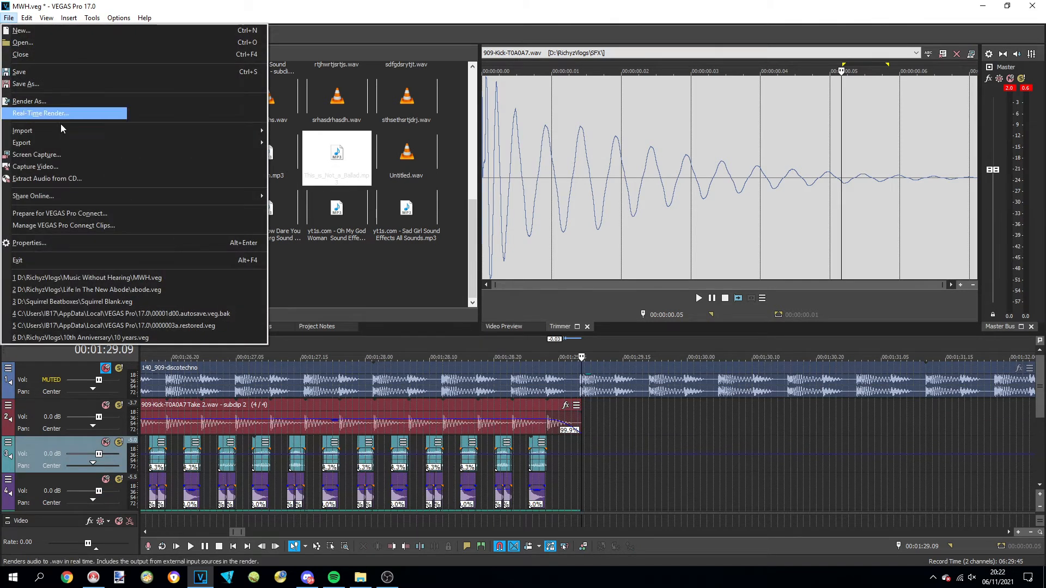
mouse_move(229, 131)
click(319, 135)
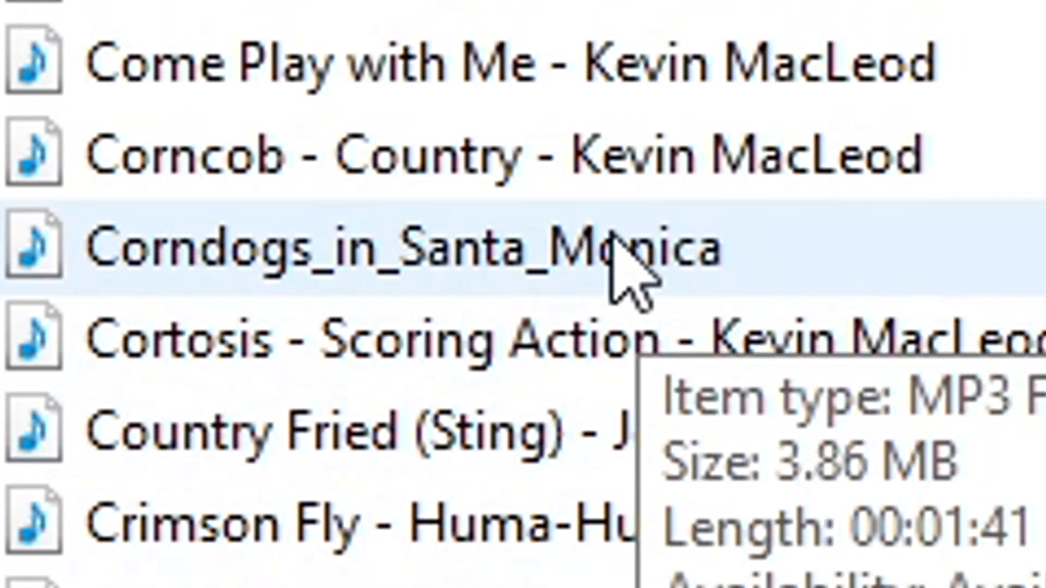
double_click(621, 248)
drag(289, 220, 591, 460)
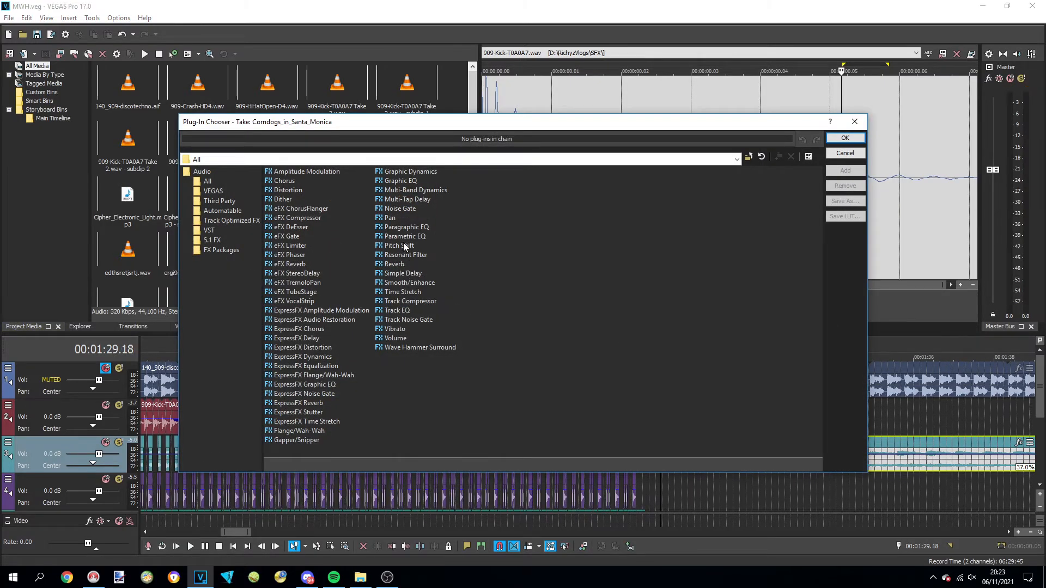
Add a Pitch Shift effect of -11 semitones to the Corndogs_in_Santa_Monica event and adjust its duration preservation setting
double_click(405, 244)
click(846, 139)
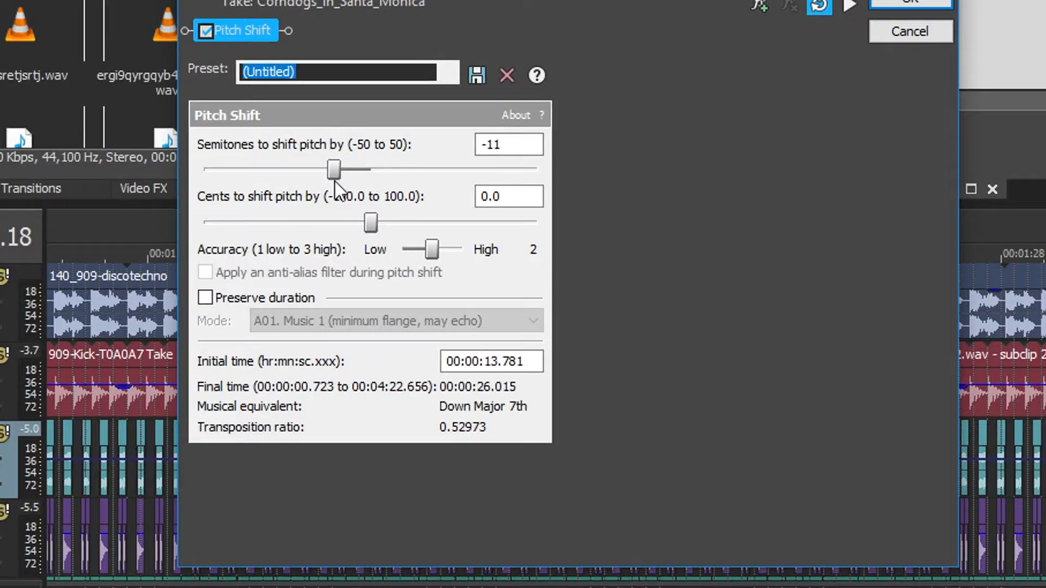
click(214, 296)
click(338, 330)
click(294, 584)
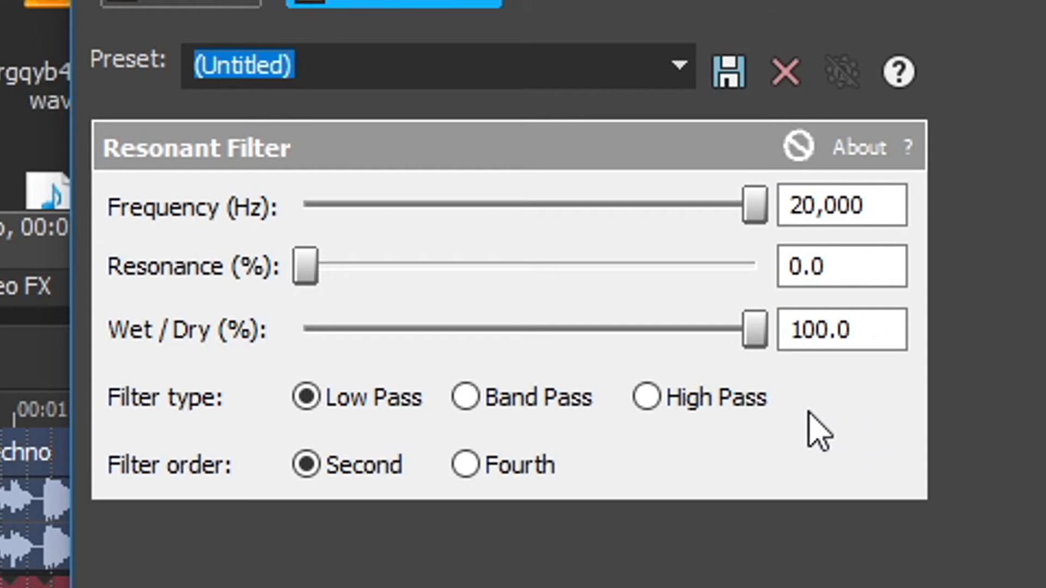
Try the Resonant Filter's Bass Hum preset on the Corndogs_in_Santa_Monica event, and settle on the Muffler preset
click(587, 65)
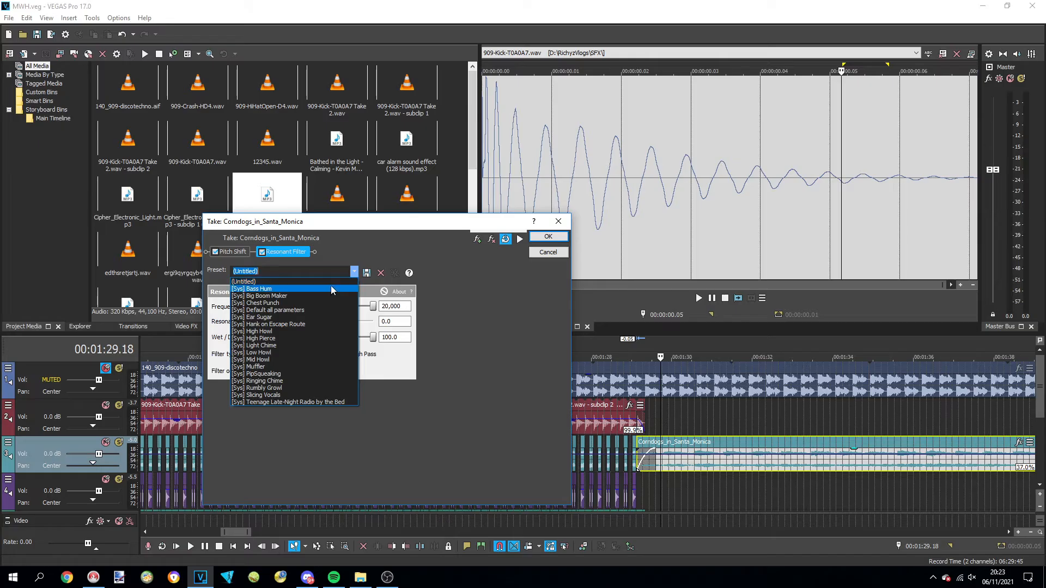
click(329, 287)
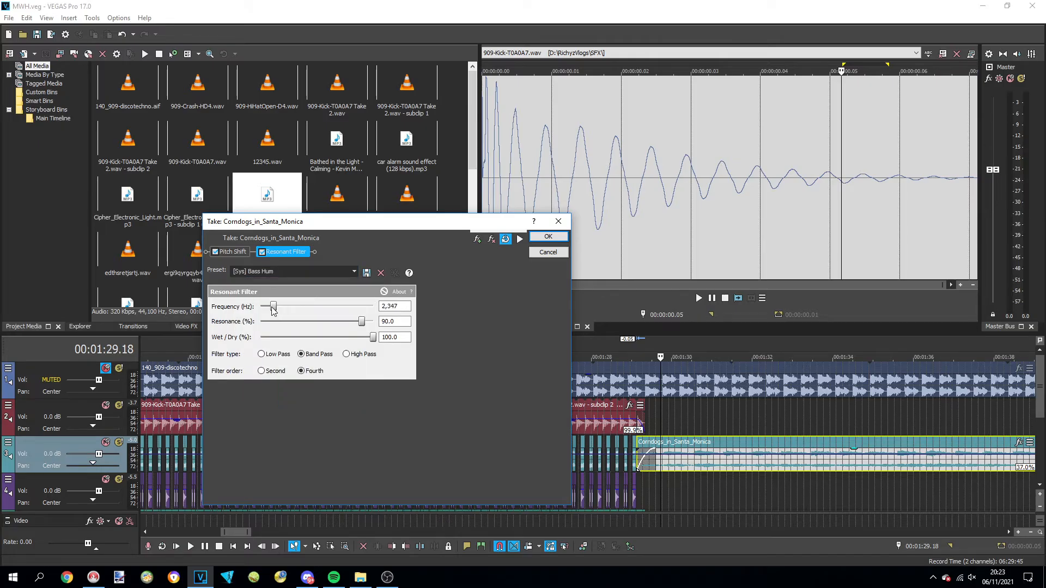
click(354, 271)
click(295, 369)
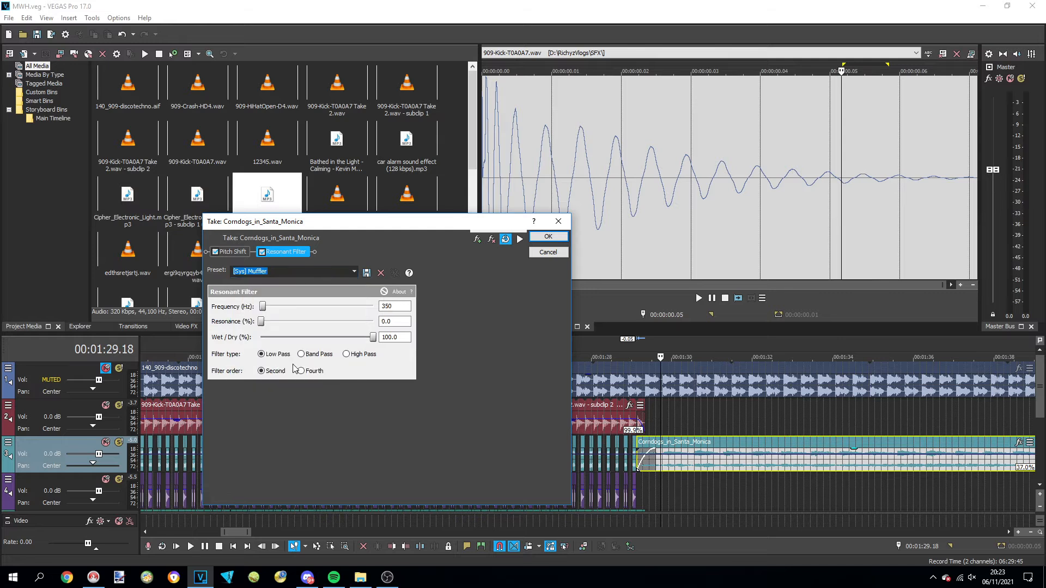
Add a Reverb with the Metal tank preset to the Corndogs_in_Santa_Monica effect chain and set the reverb out to about -28.3 dB
click(477, 239)
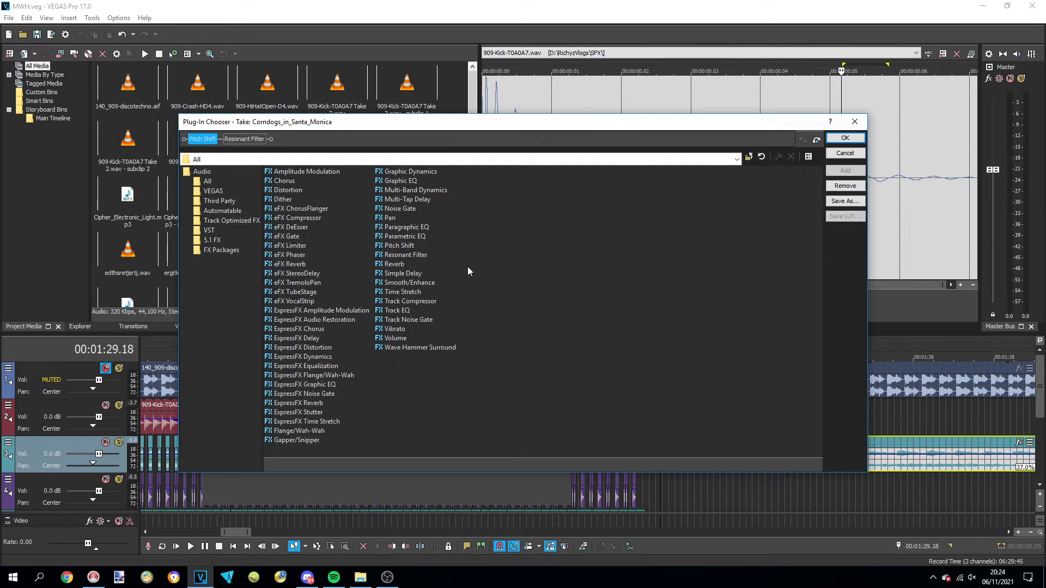
double_click(401, 266)
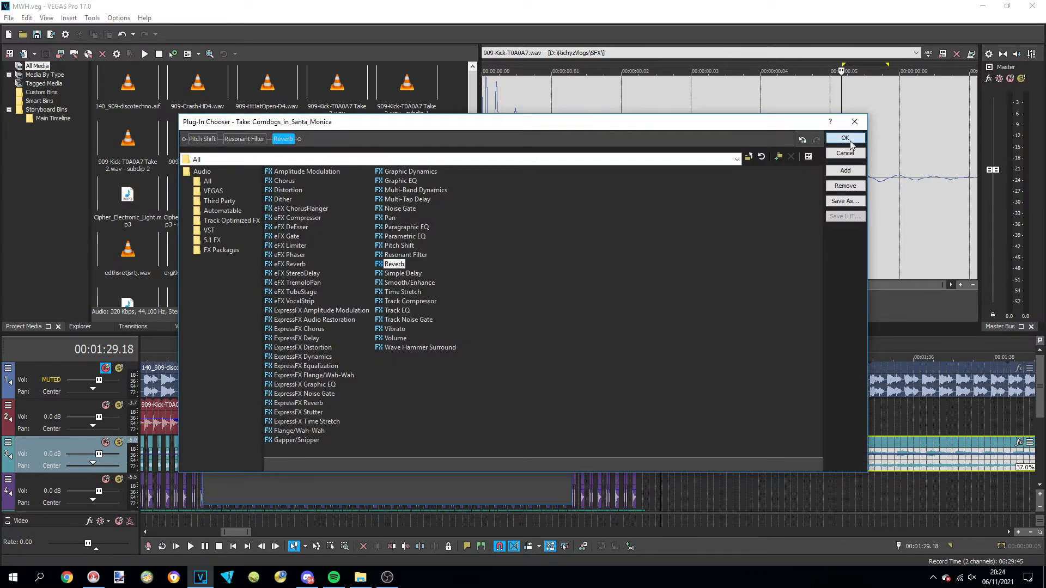
click(845, 138)
click(353, 271)
click(286, 338)
click(264, 364)
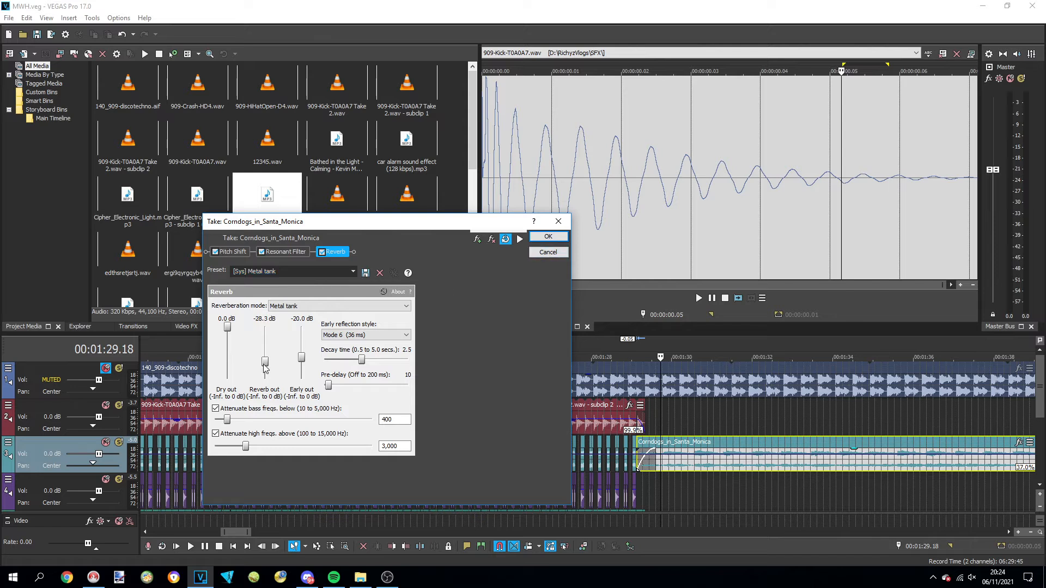
click(548, 237)
Render the processed Corndogs_in_Santa_Monica audio to a file named srthseathasehaetrhae
text(srthseathasehaetrhae)
click(652, 418)
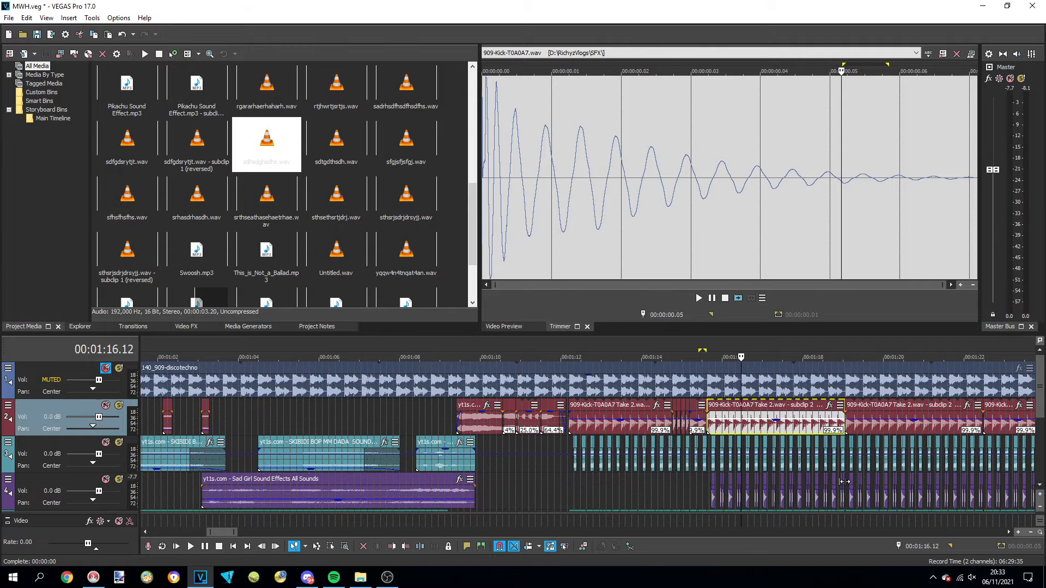
Select the kick, Jaws, hi-hat and Cipher_Electronic_Light events on tracks two to five between about 1:16 and 1:19
scroll(1042, 419, down, 2)
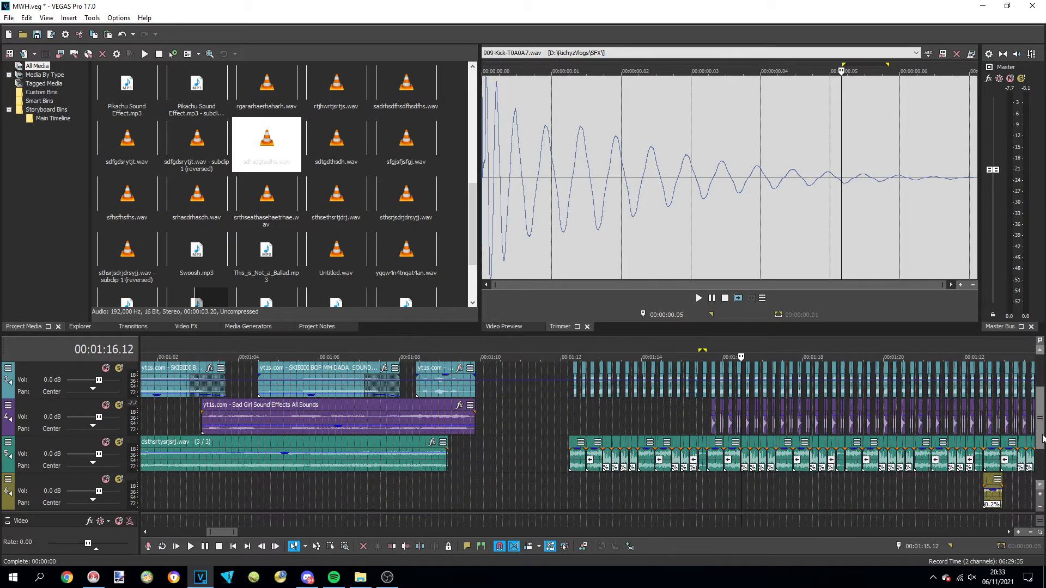
scroll(854, 465, up, 2)
shift+click(835, 456)
drag(1040, 420, 1040, 388)
scroll(754, 506, down, 1)
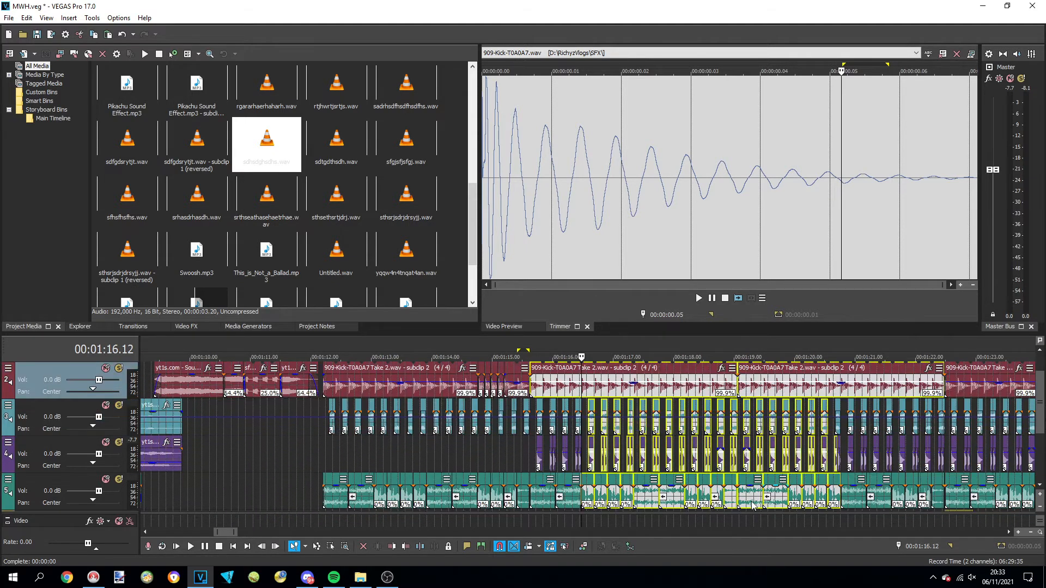
shift+click(732, 482)
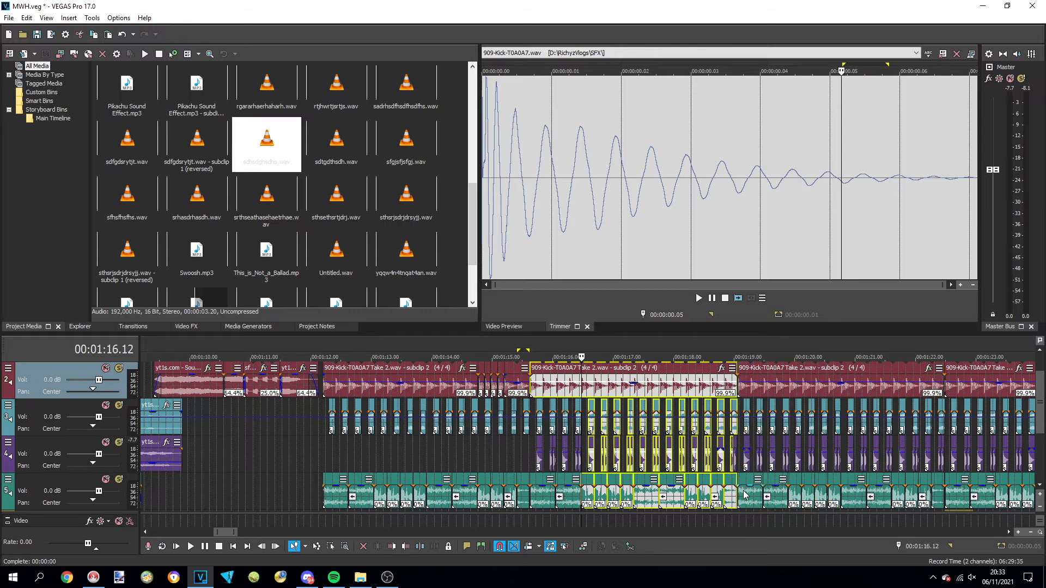
scroll(743, 494, up, 3)
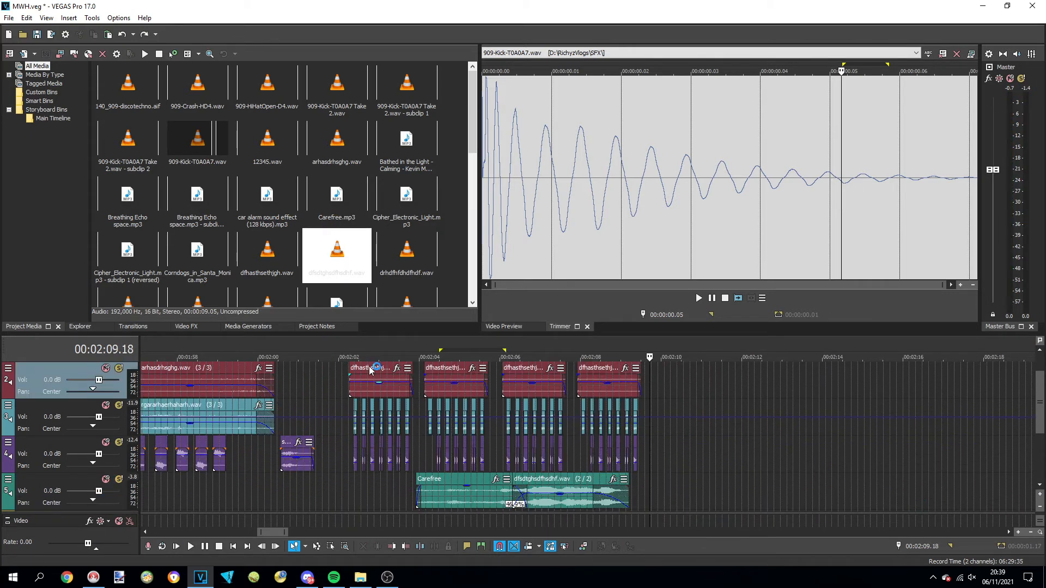
Copy the events on tracks two to five between about 2:02 and 2:09 and paste them directly after the original pattern
click(366, 374)
shift+click(594, 481)
key(ctrl+c)
click(648, 382)
key(ctrl+v)
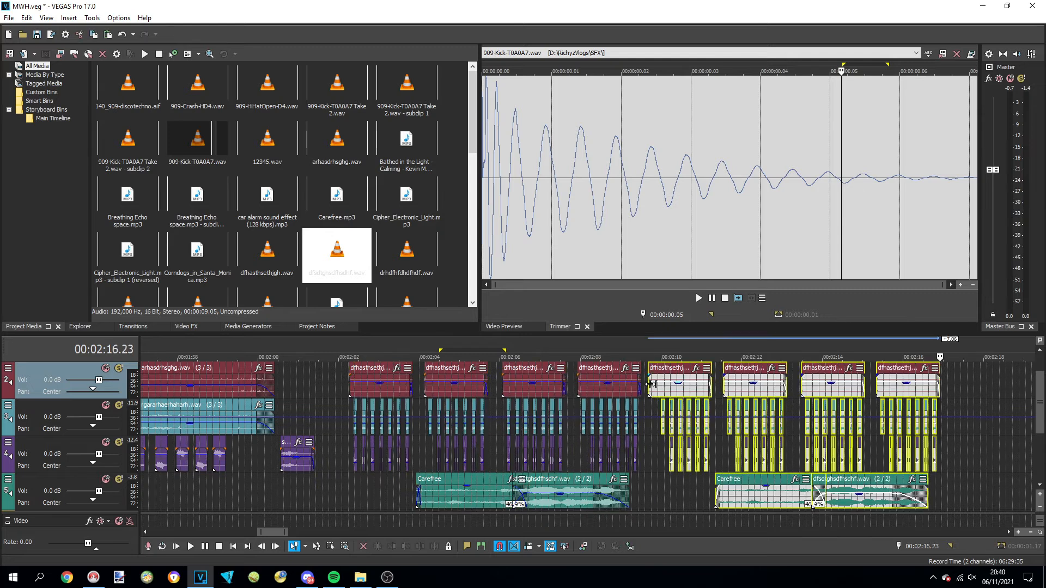
drag(651, 384, 644, 383)
Check the join between the original and pasted patterns by playing back from 2:09.04
click(627, 354)
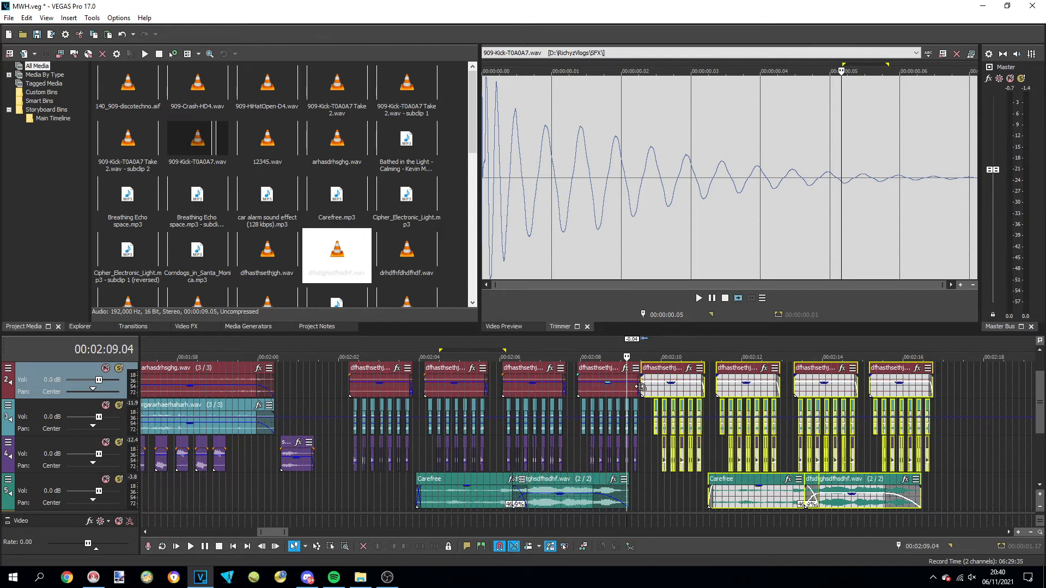
click(637, 384)
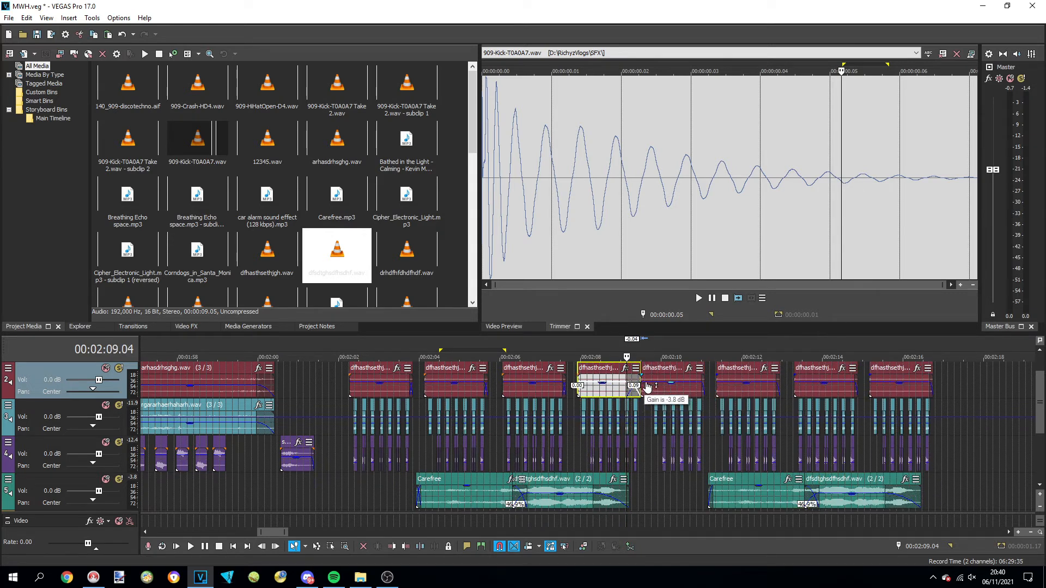
click(650, 379)
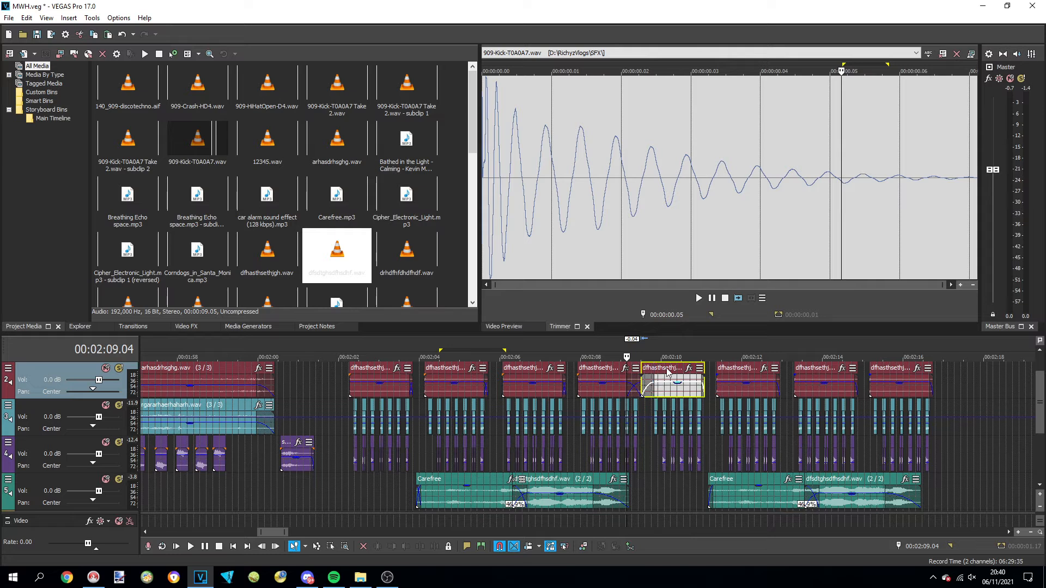
key(space)
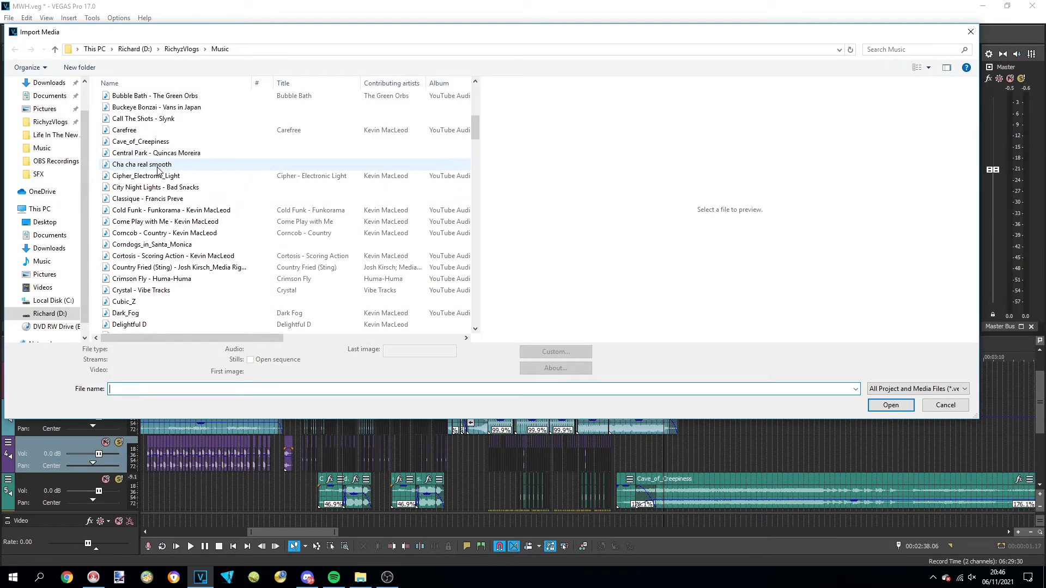
Import Cha cha real smooth, place it on the fifth track at about 1:45, and play it with the other tracks
double_click(158, 166)
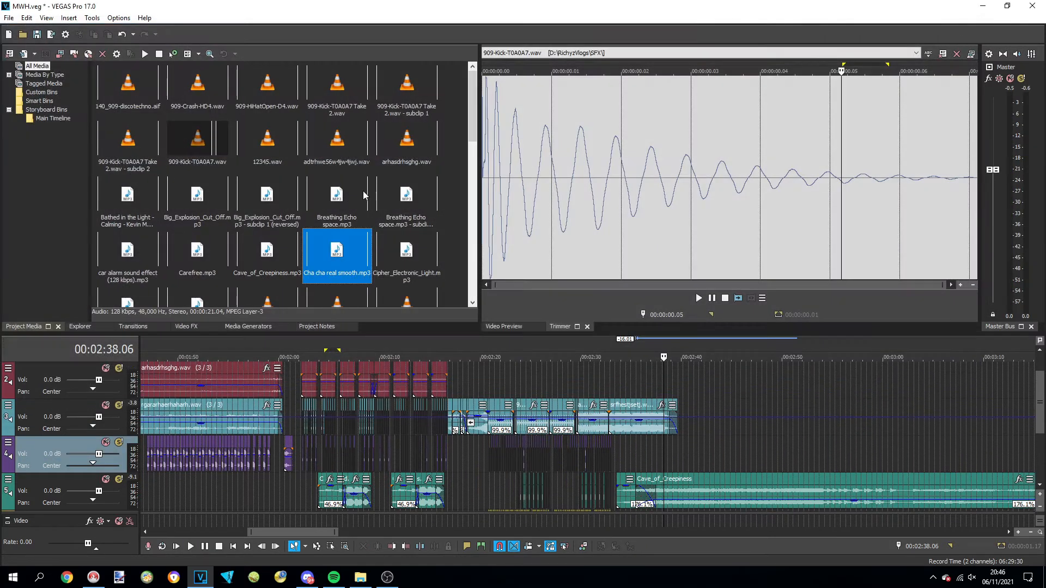
drag(348, 274, 15, 482)
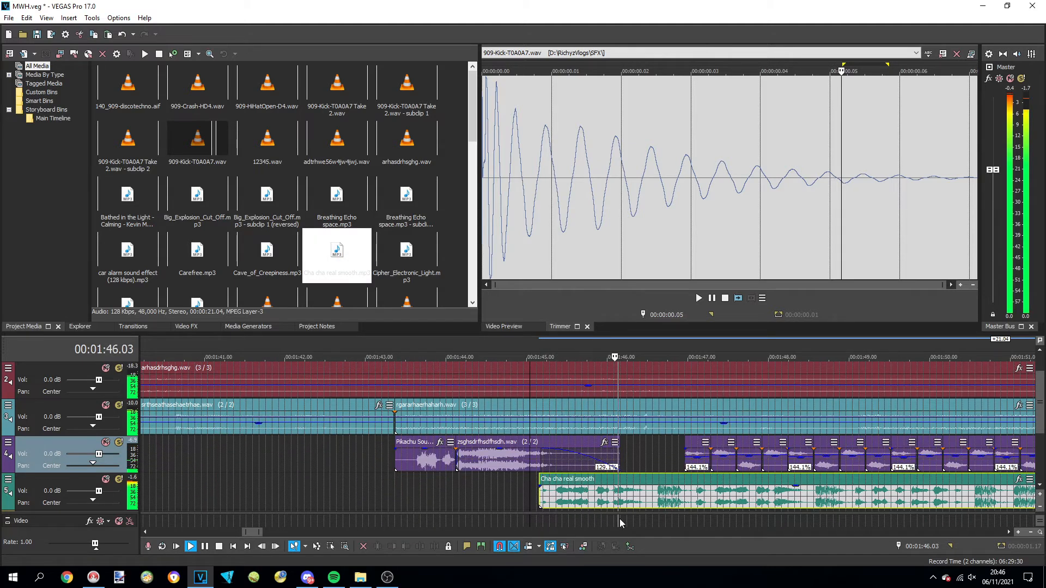
key(space)
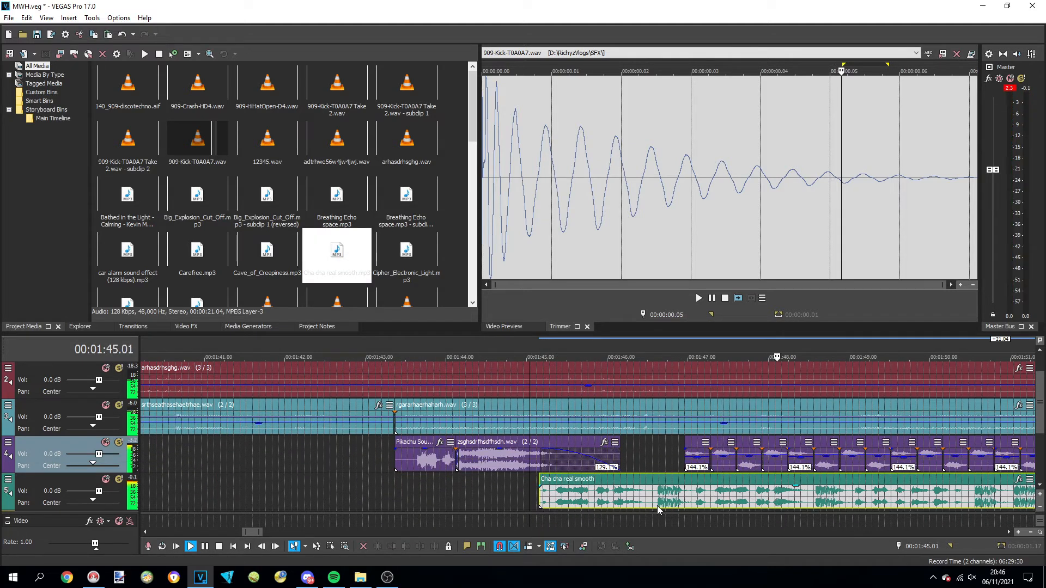
Split the Cha cha real smooth event at about 1:47.5 and 1:46.5
click(754, 504)
key(s)
click(656, 504)
key(s)
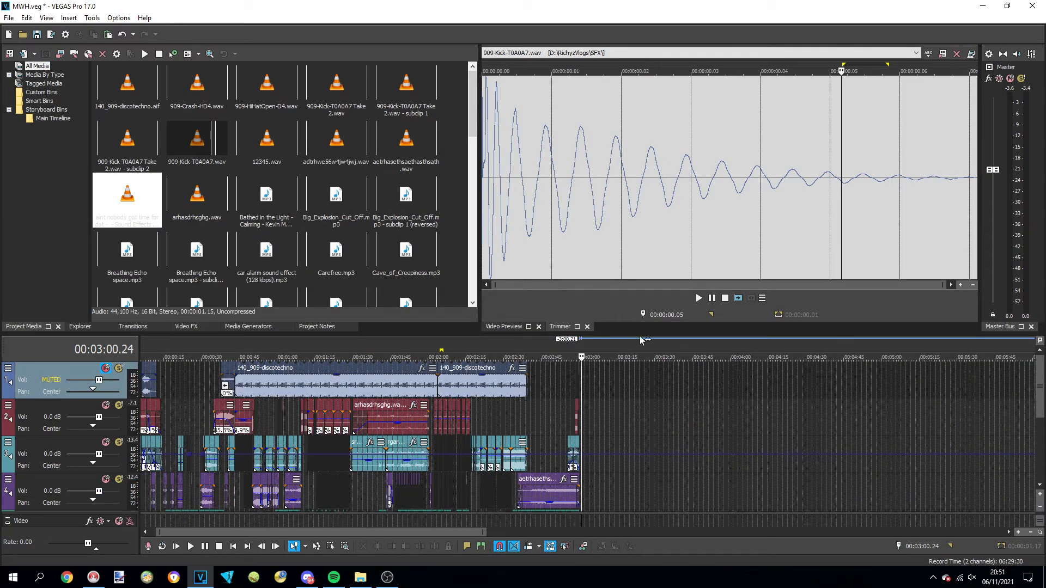
Enlarge the timeline area to examine all six tracks across the whole arrangement, and place the cursor at 00:00:11.23
drag(645, 328, 645, 233)
drag(398, 532, 411, 548)
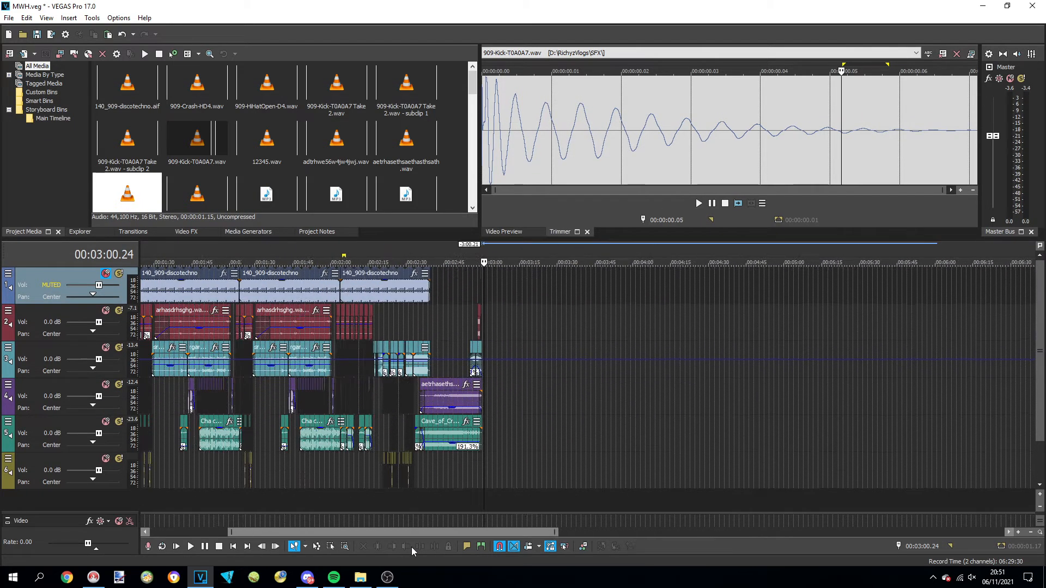
scroll(299, 501, up, 3)
drag(348, 530, 224, 533)
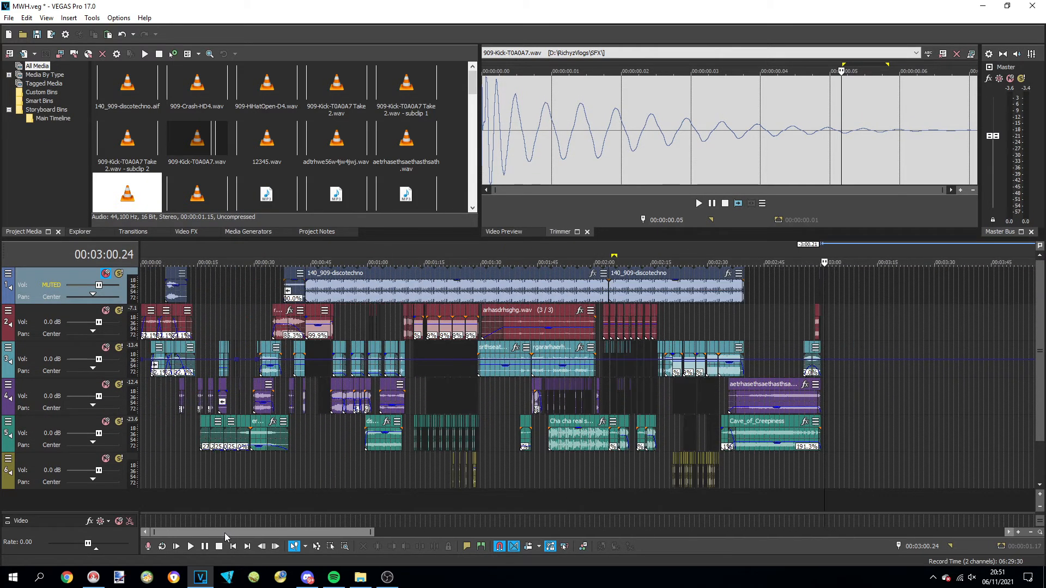
click(187, 495)
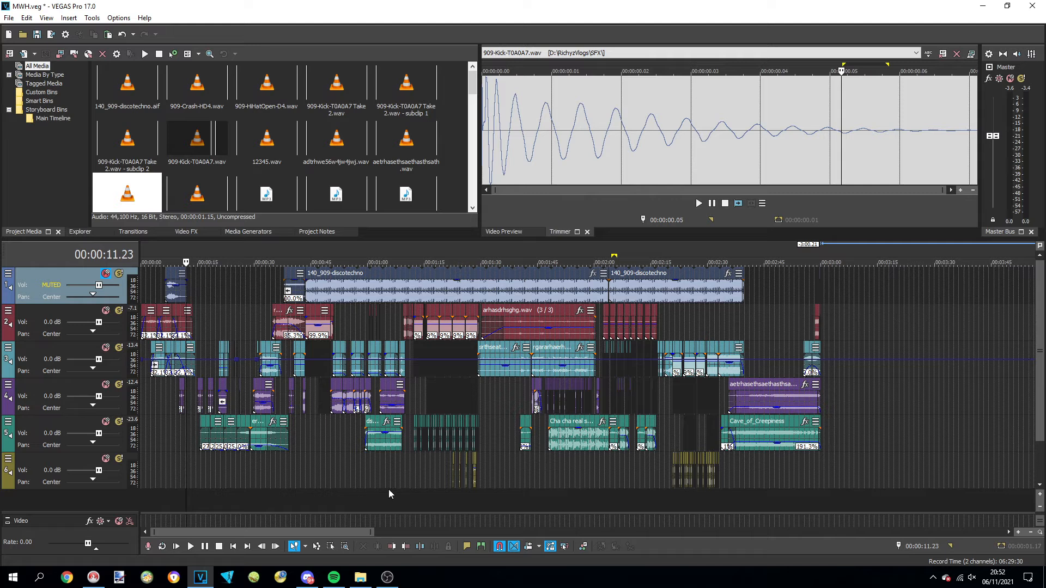